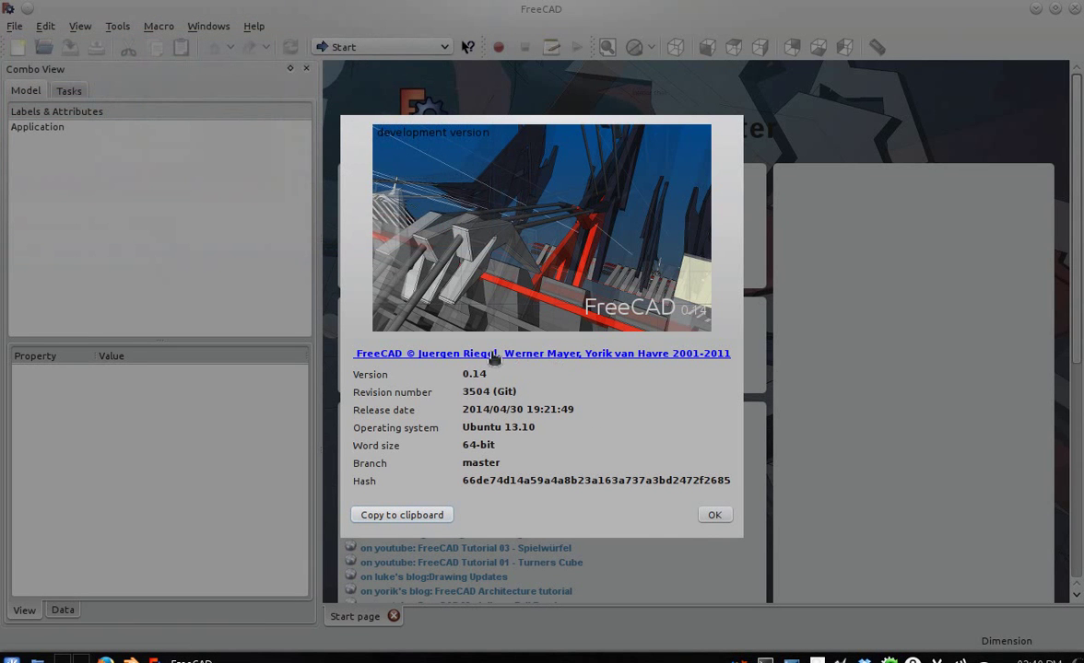
Dismiss the FreeCAD 0.14 About dialog with OK.
left_click(715, 516)
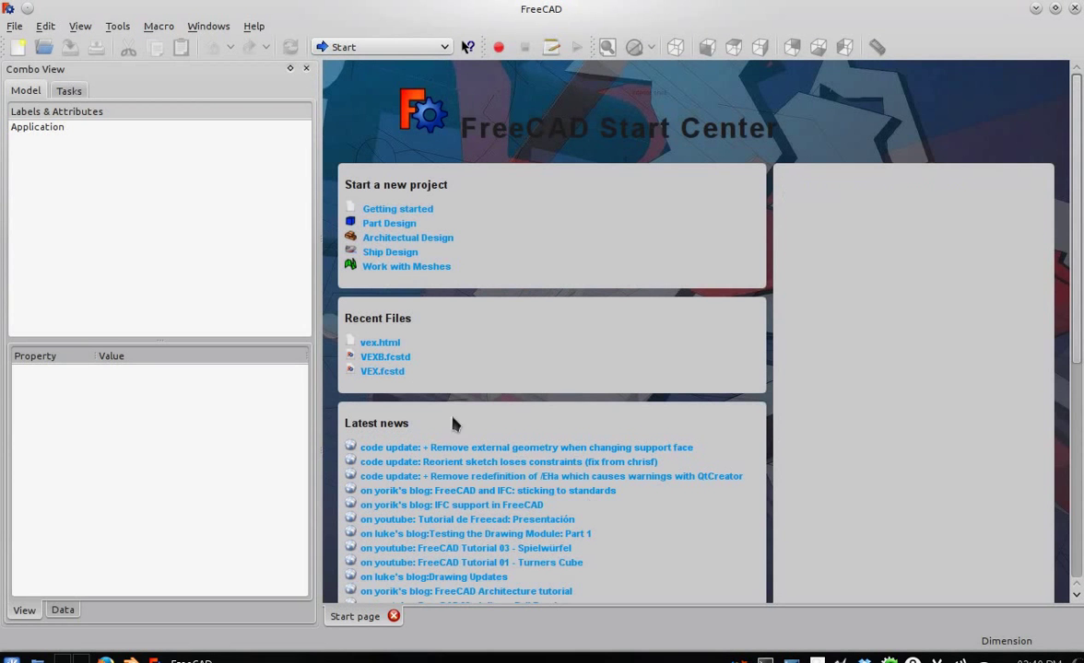
Start a Part Design project and draw a rectangle in a new XY-plane sketch.
left_click(390, 225)
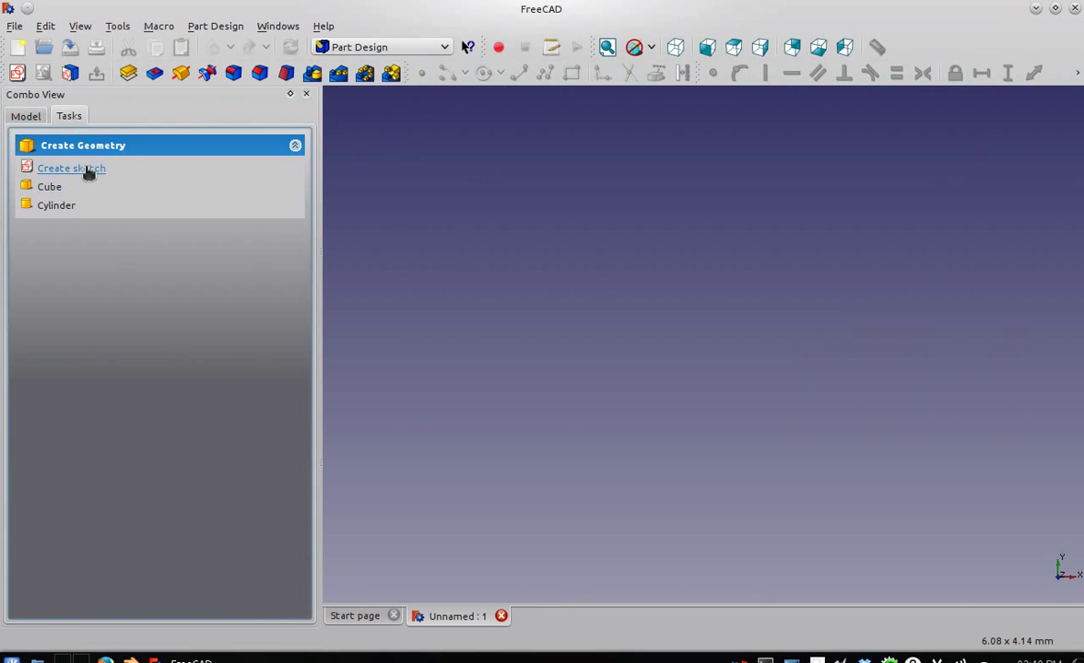
left_click(87, 174)
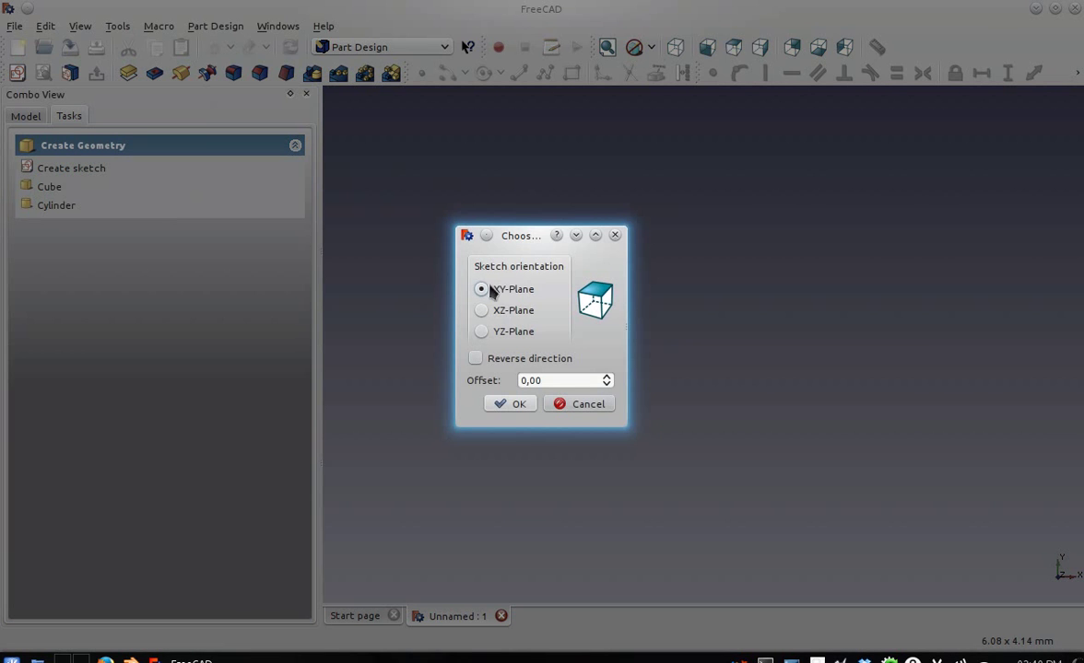
left_click(516, 404)
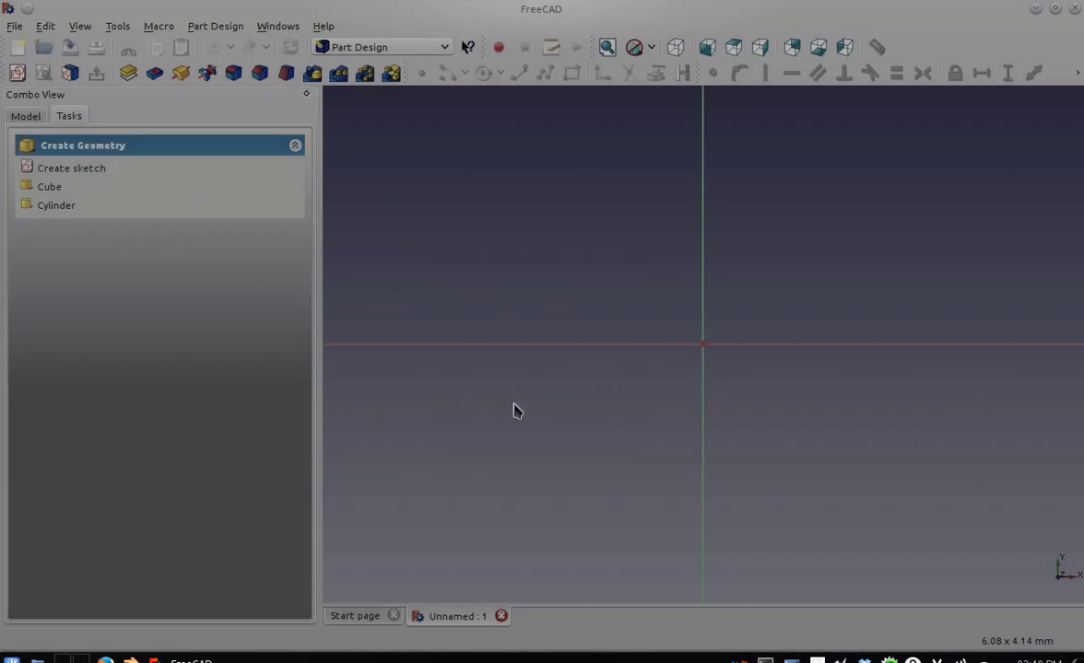
left_click(572, 76)
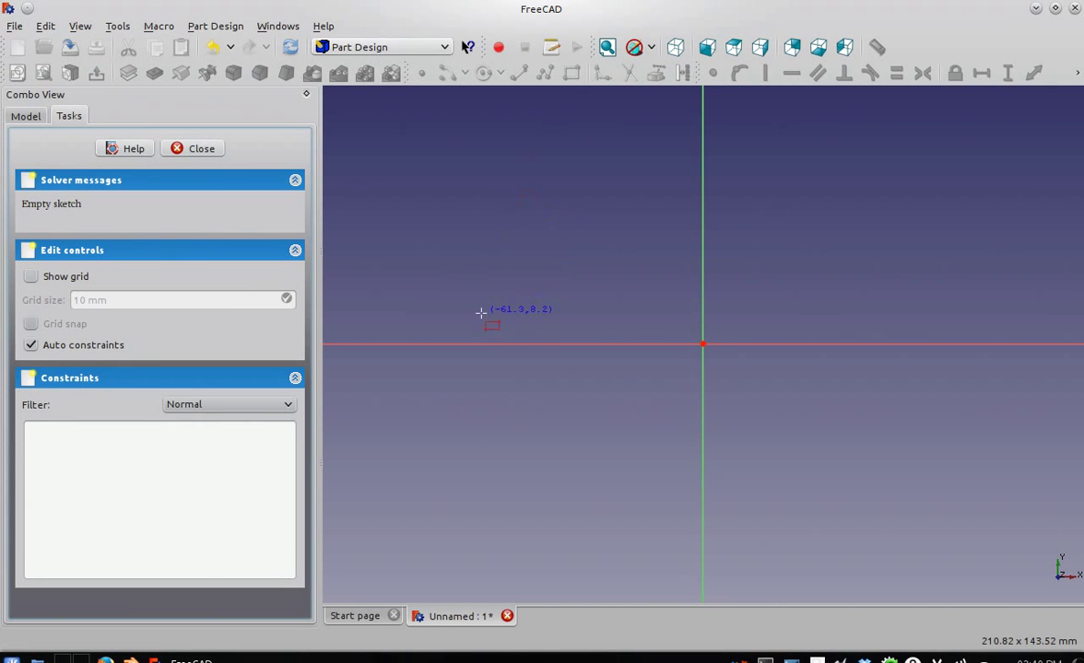
left_click(469, 346)
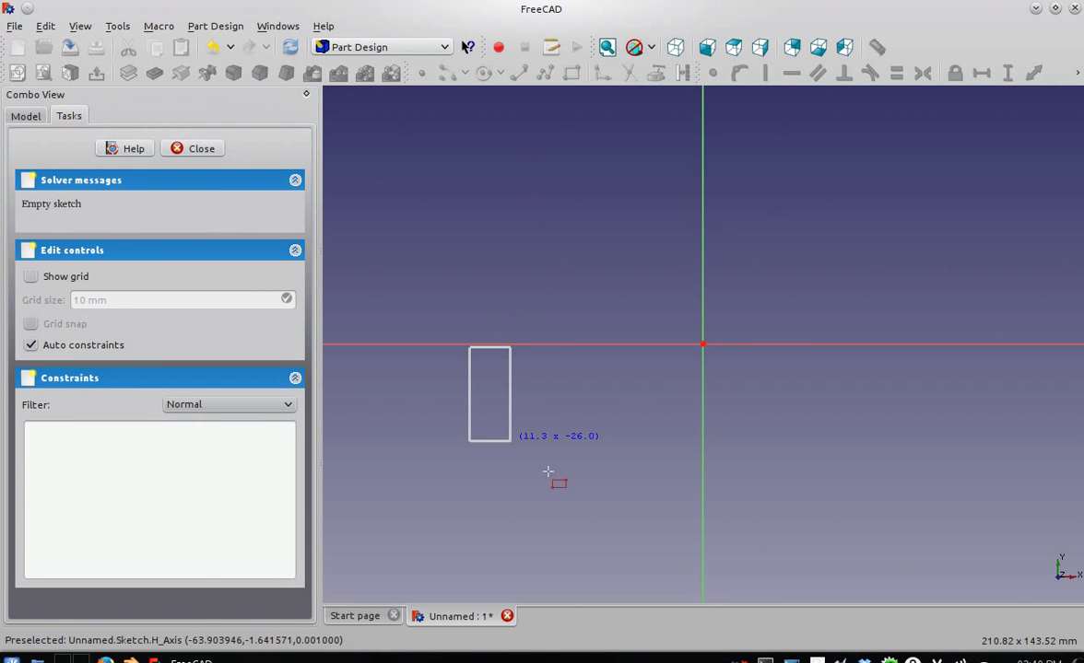
left_click(890, 518)
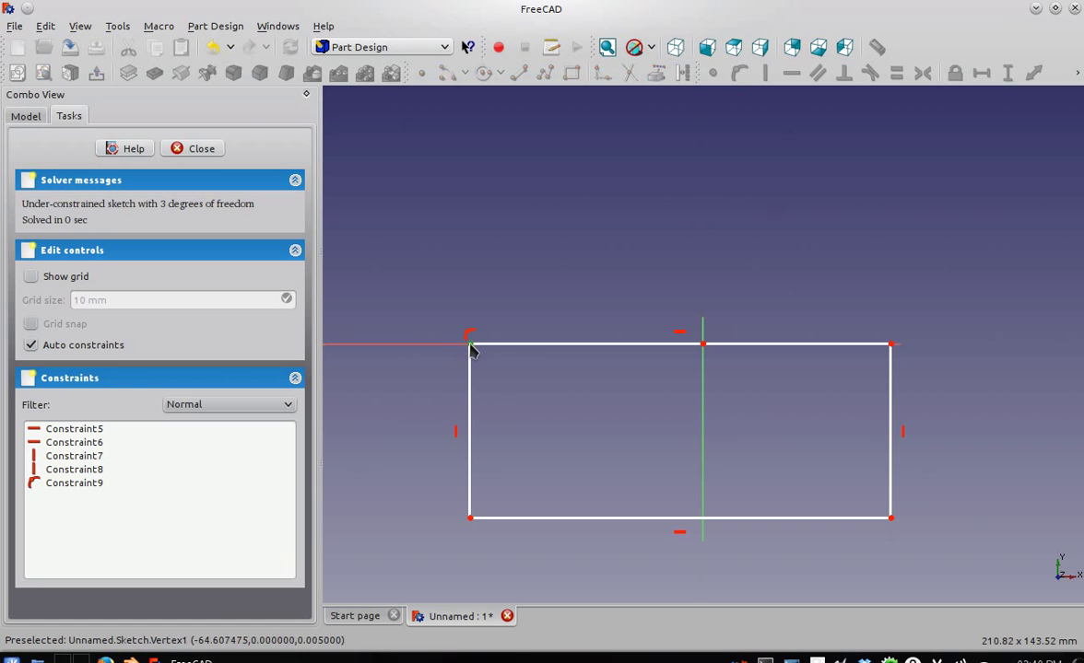
Make the rectangle symmetric about the vertical axis and constrain its height to 15 mm.
left_click(891, 345)
left_click(923, 74)
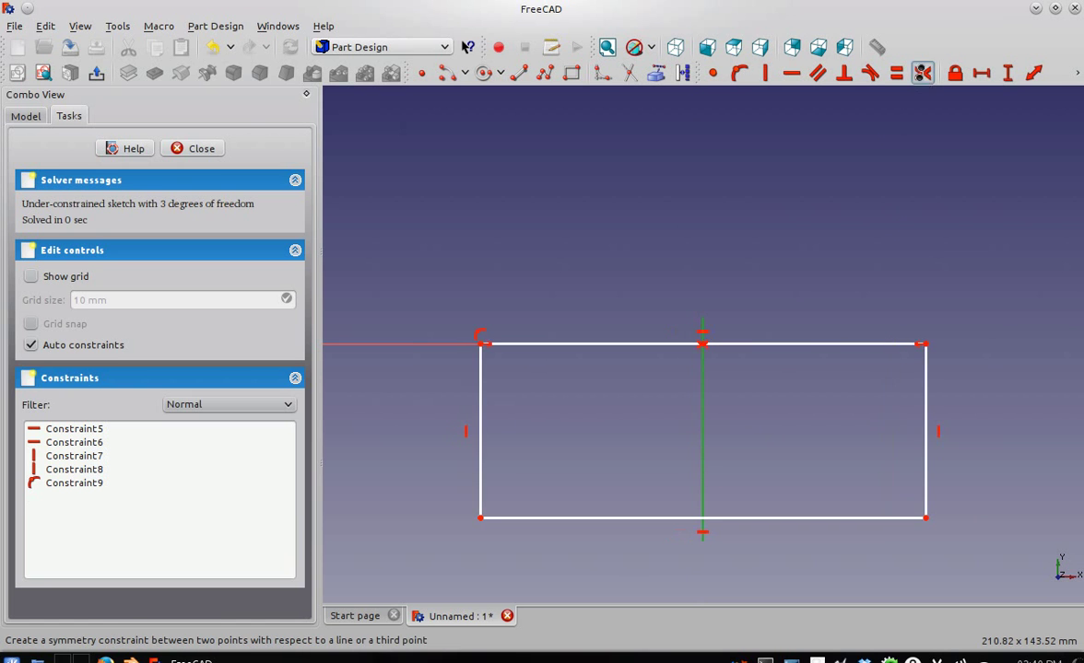
left_click(483, 372)
left_click(1006, 73)
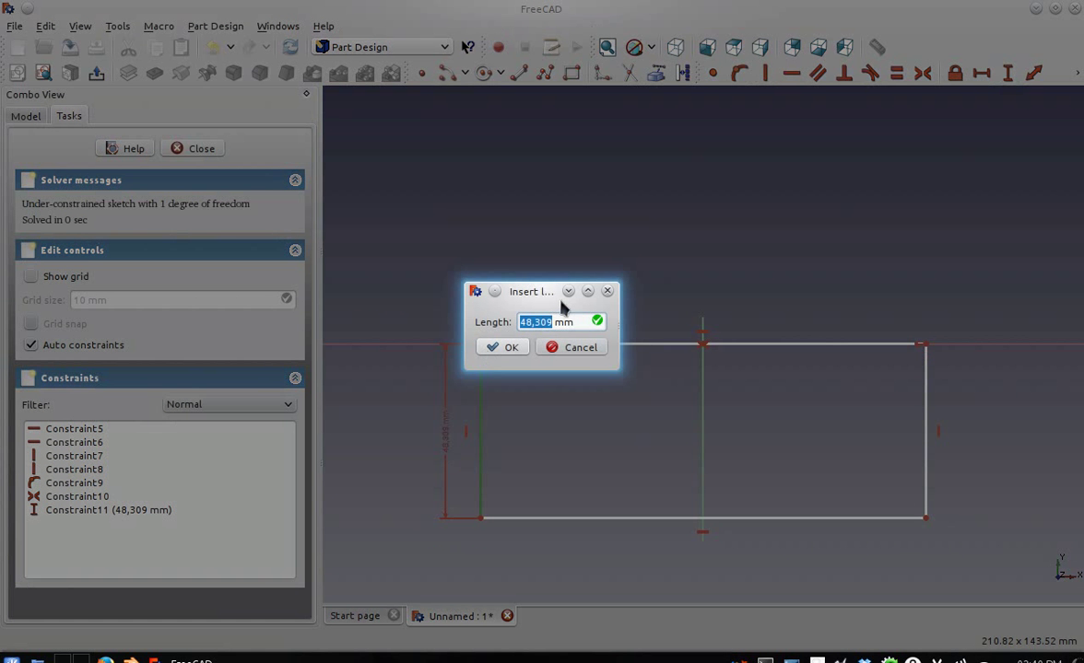
type("15")
key("Return")
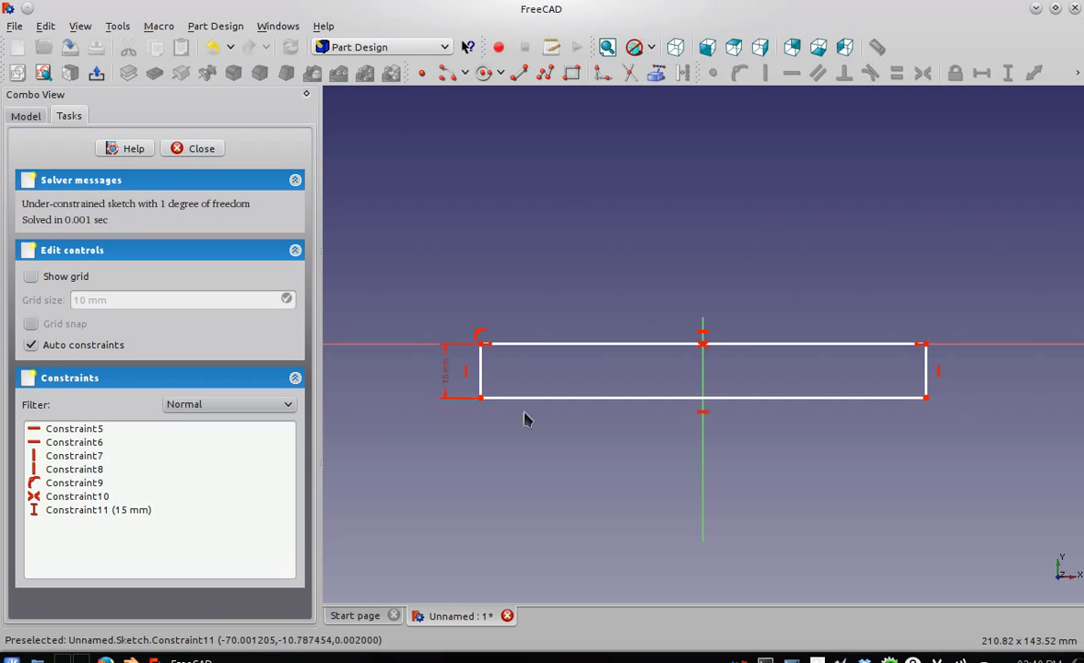
Constrain the rectangle's width to 55 mm and close the sketch.
left_click(546, 400)
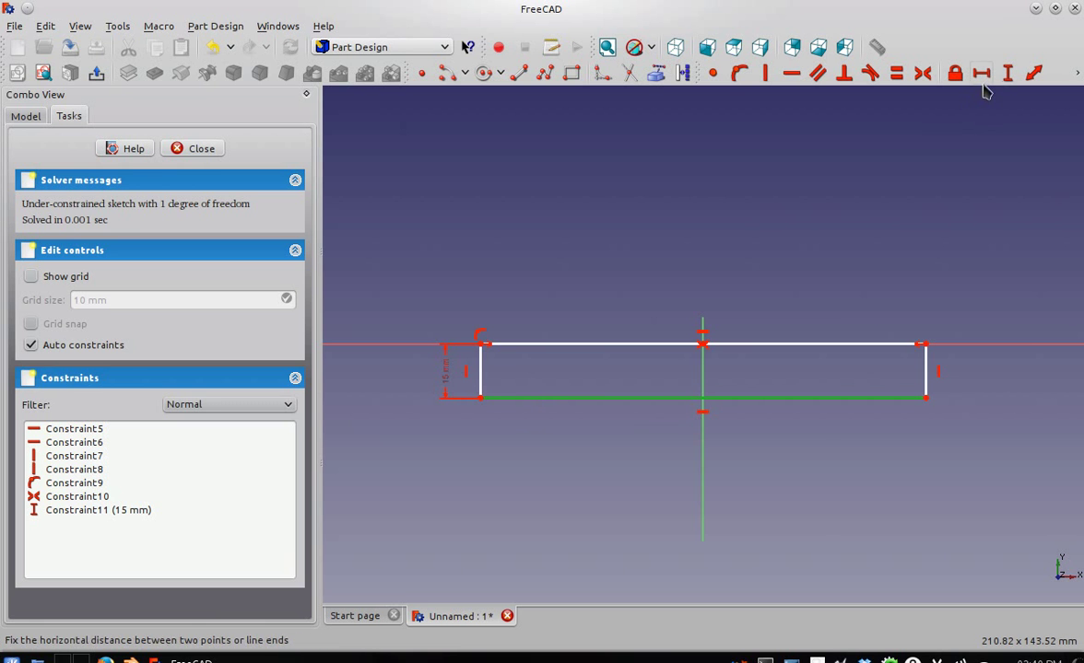
left_click(983, 81)
type("55")
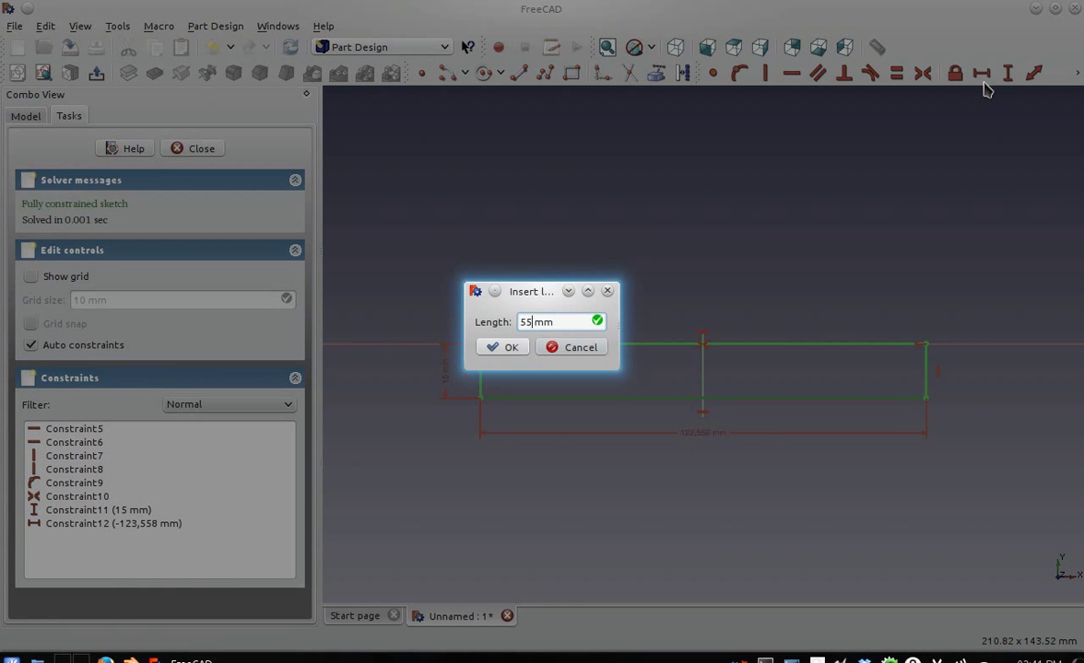
key("Return")
key("0")
left_click(203, 152)
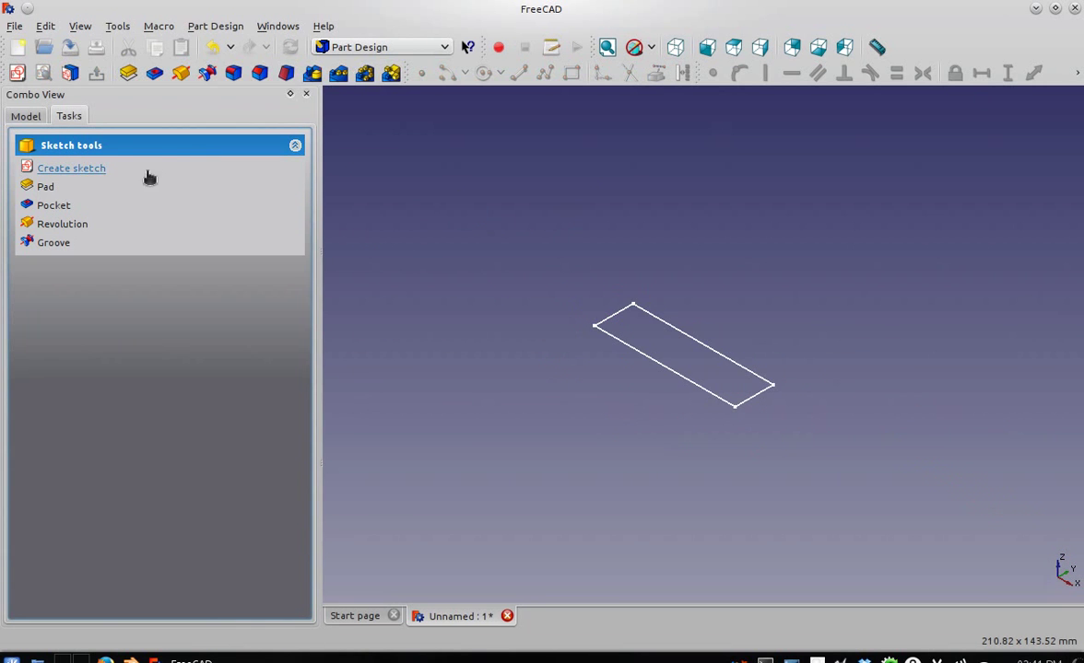
Pad the rectangle sketch to a length of 11 mm.
left_click(81, 188)
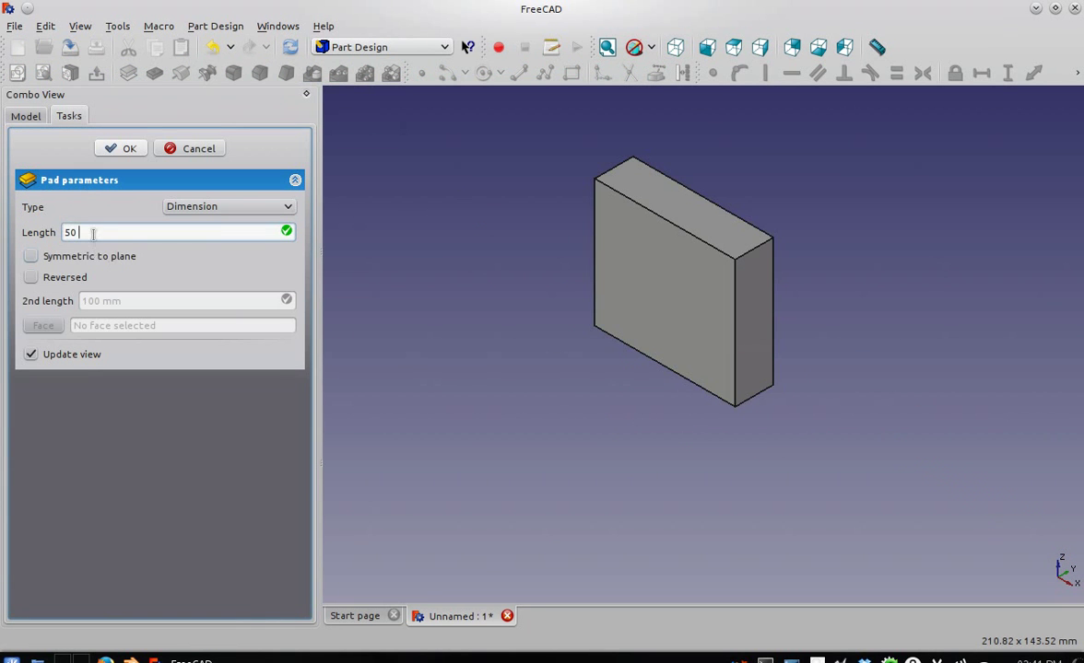
type("11")
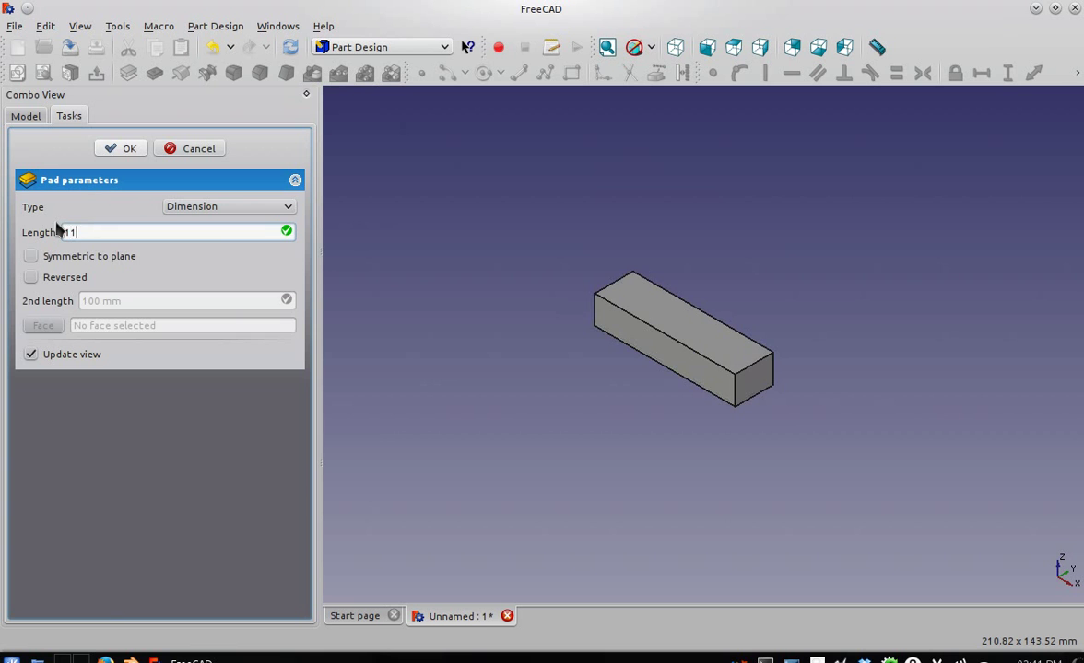
left_click(118, 151)
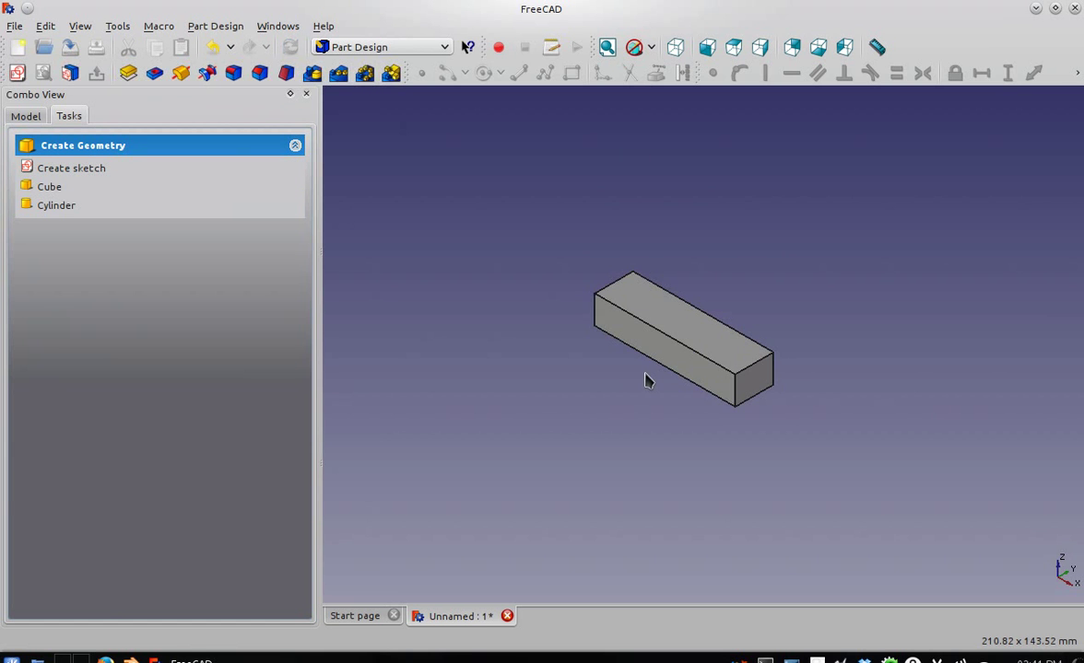
scroll(645, 381, "up", 1)
Start a sketch on the box's top face, linking its right and bottom edges as external geometry.
left_click(704, 326)
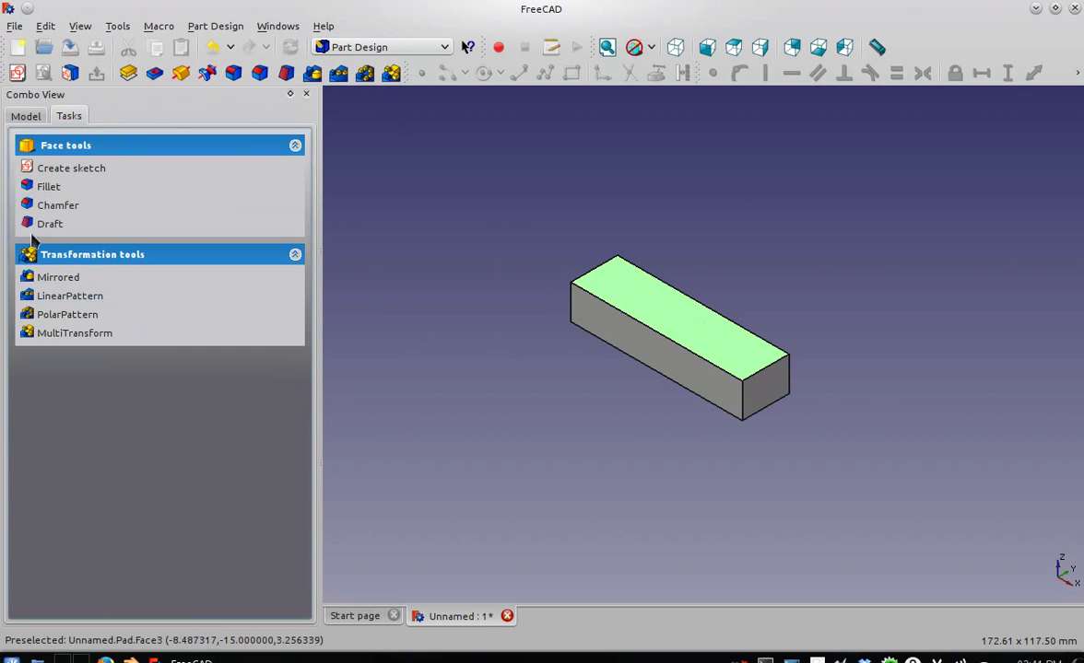
left_click(60, 170)
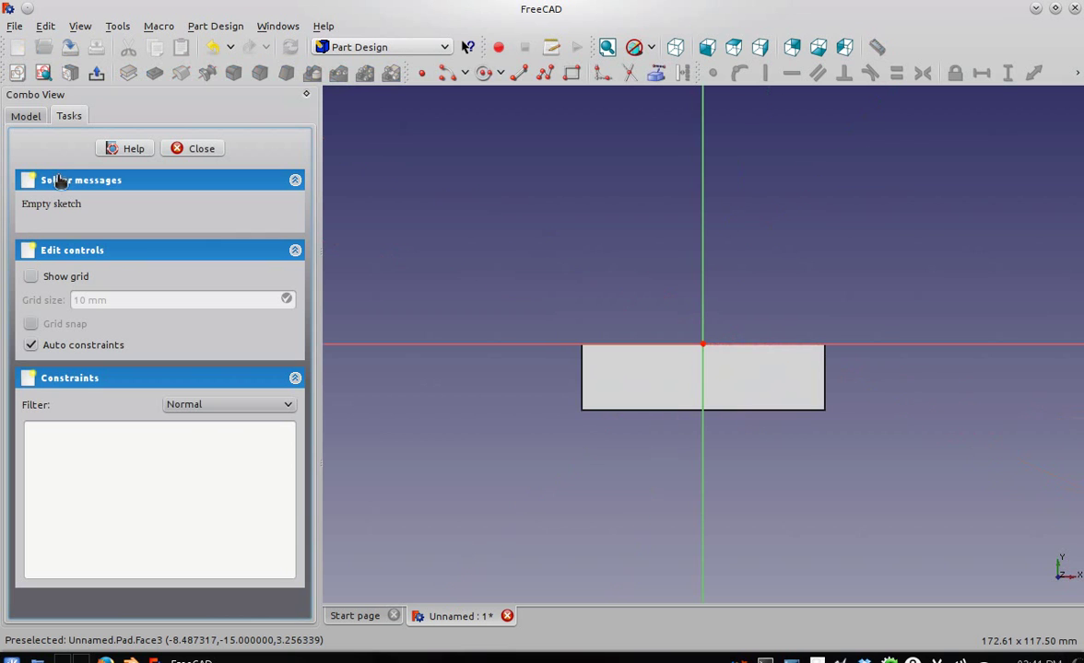
left_click(656, 73)
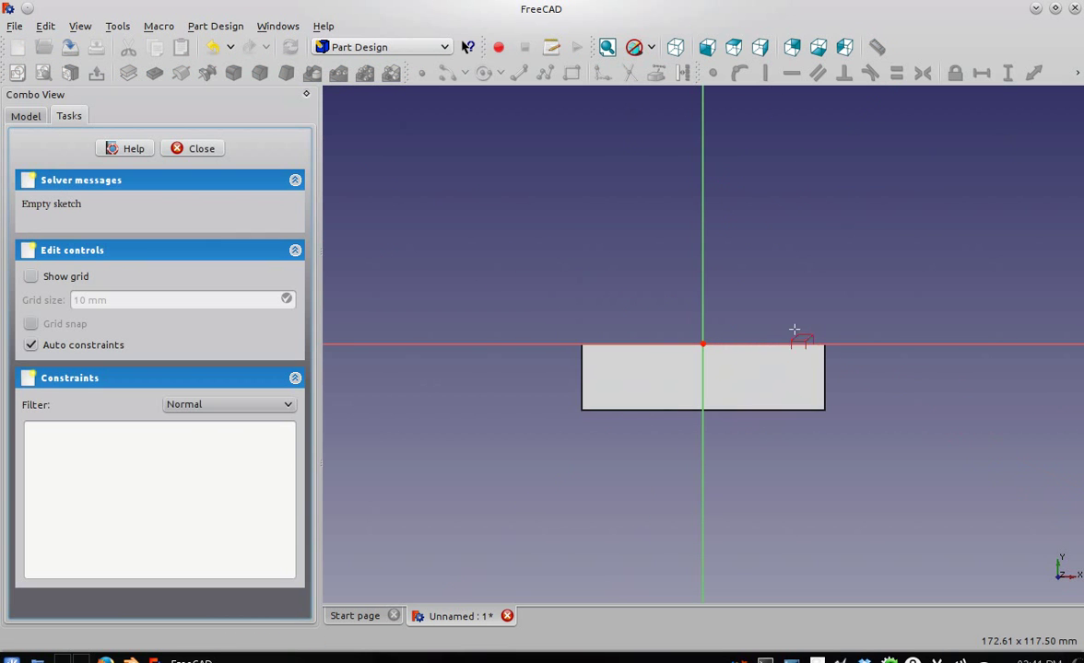
left_click(825, 369)
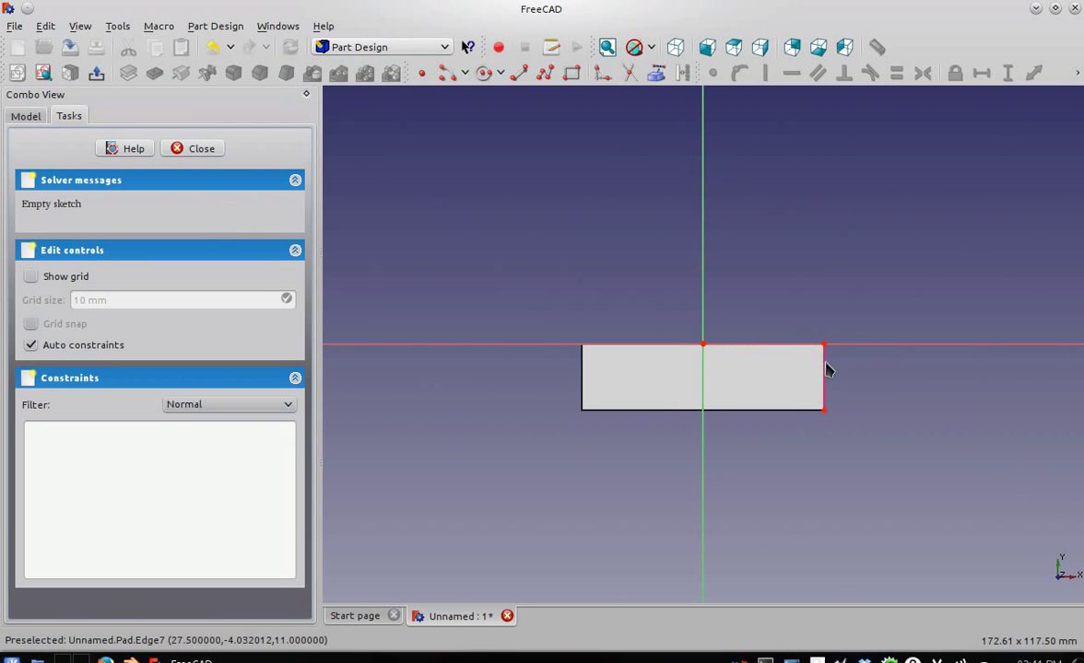
left_click(658, 75)
left_click(628, 410)
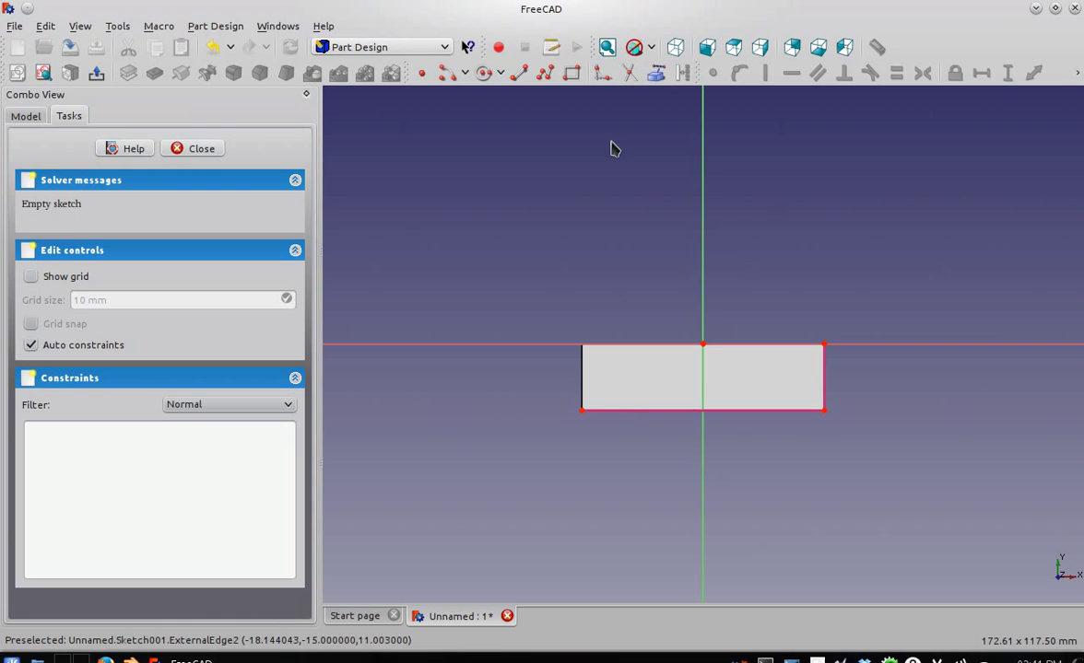
Draw a closed polyline profile with a slanted segment at the block's right end.
left_click(544, 75)
left_click(823, 372)
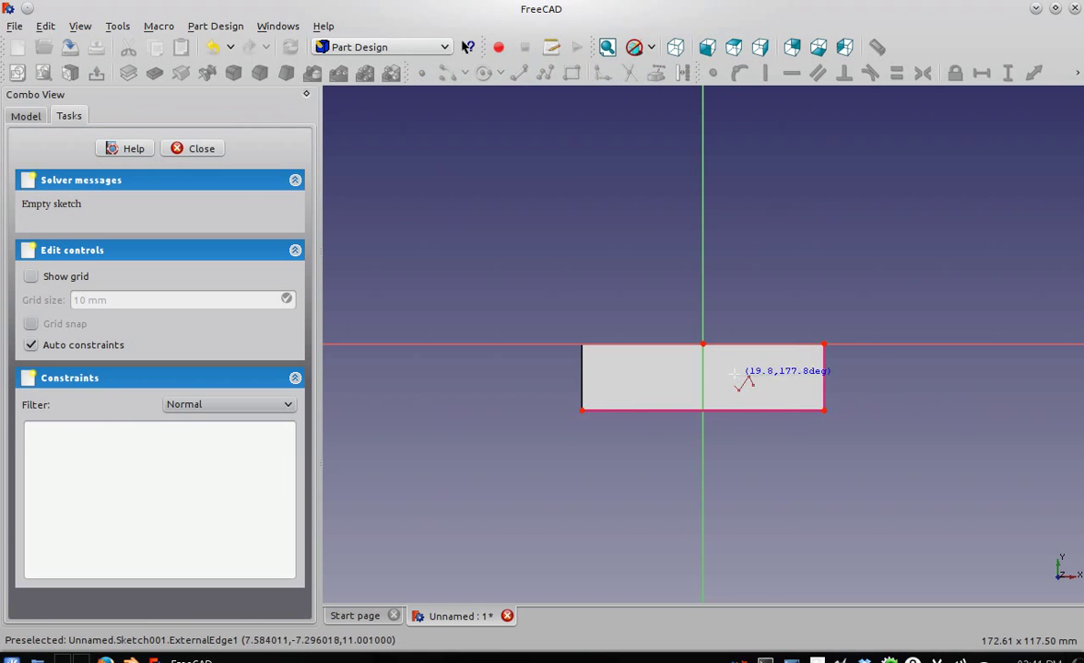
left_click(734, 373)
left_click(666, 411)
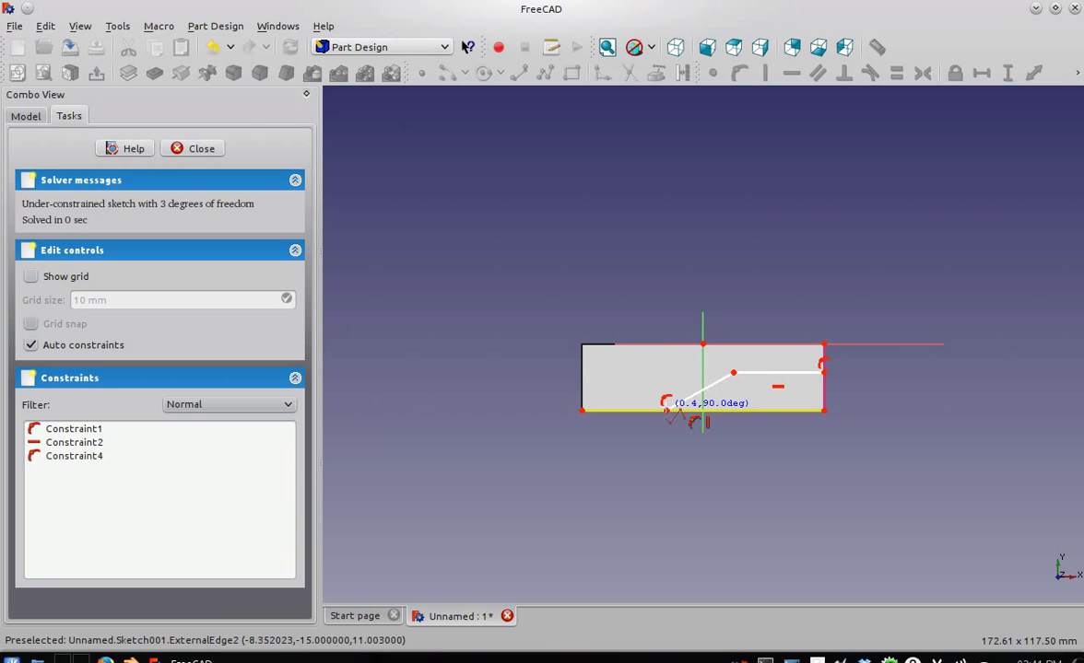
left_click(826, 413)
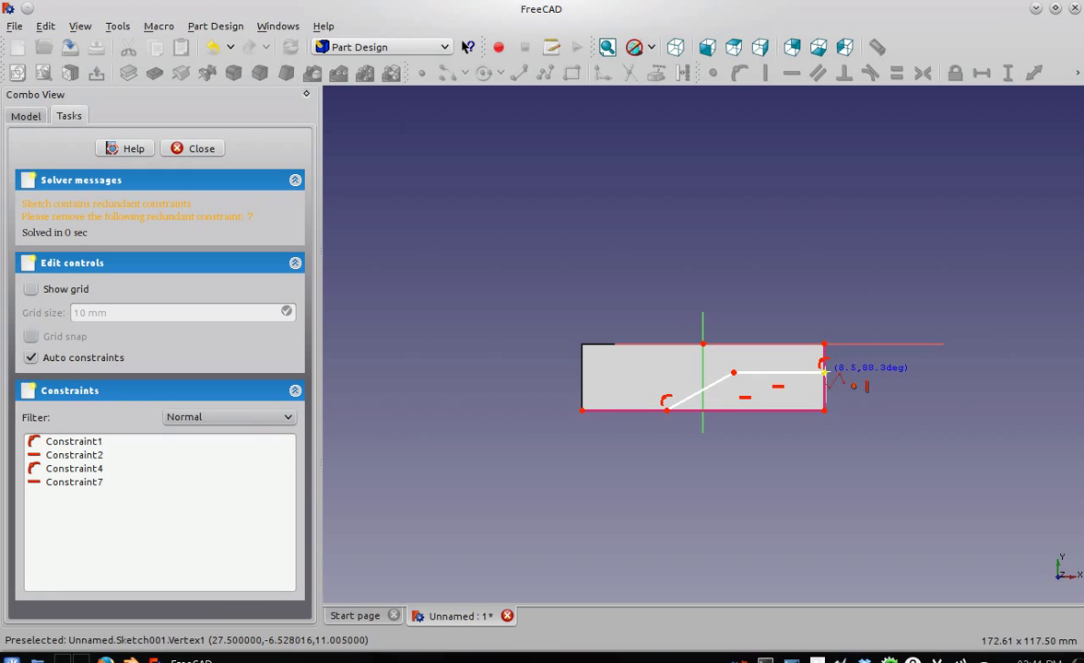
left_click(825, 372)
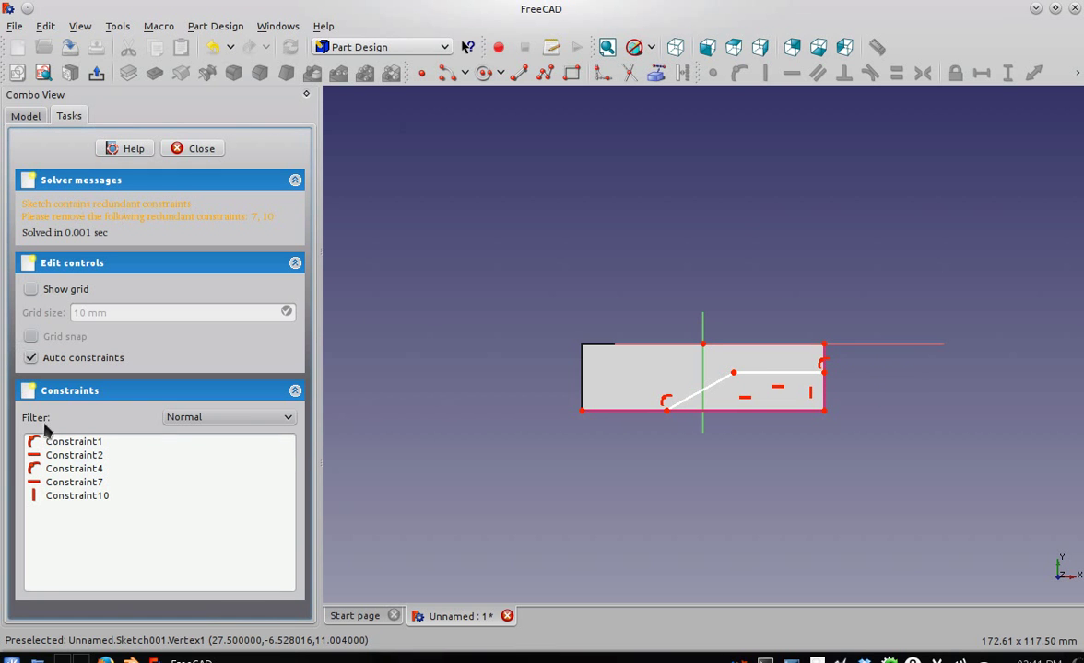
Delete the redundant constraints 7 and 9 from the sketch.
left_click(68, 482)
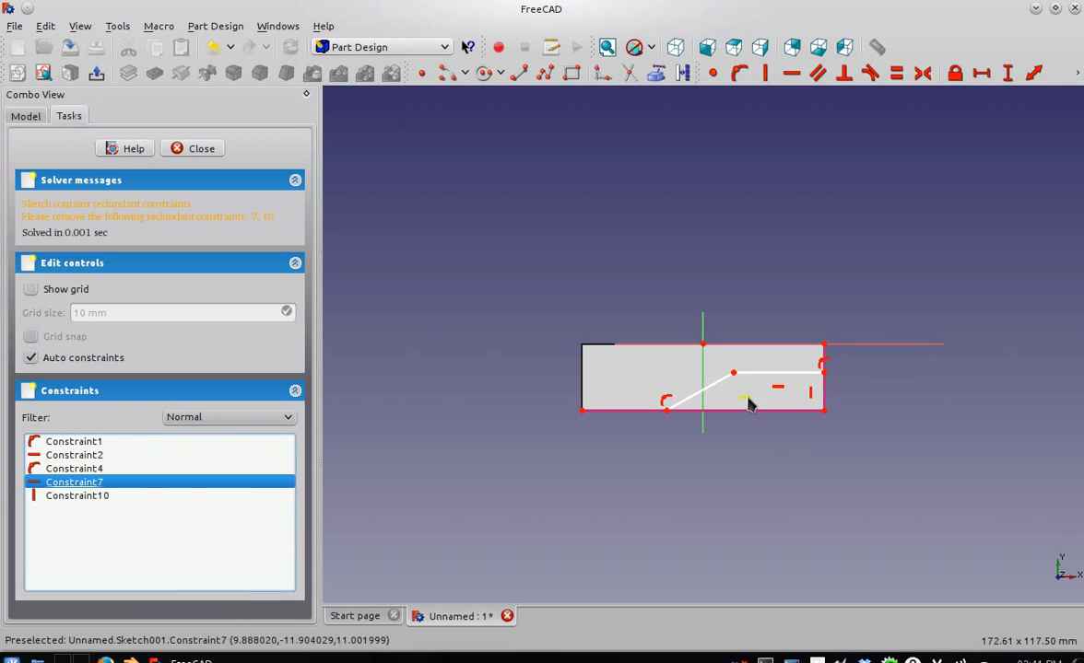
key("Delete")
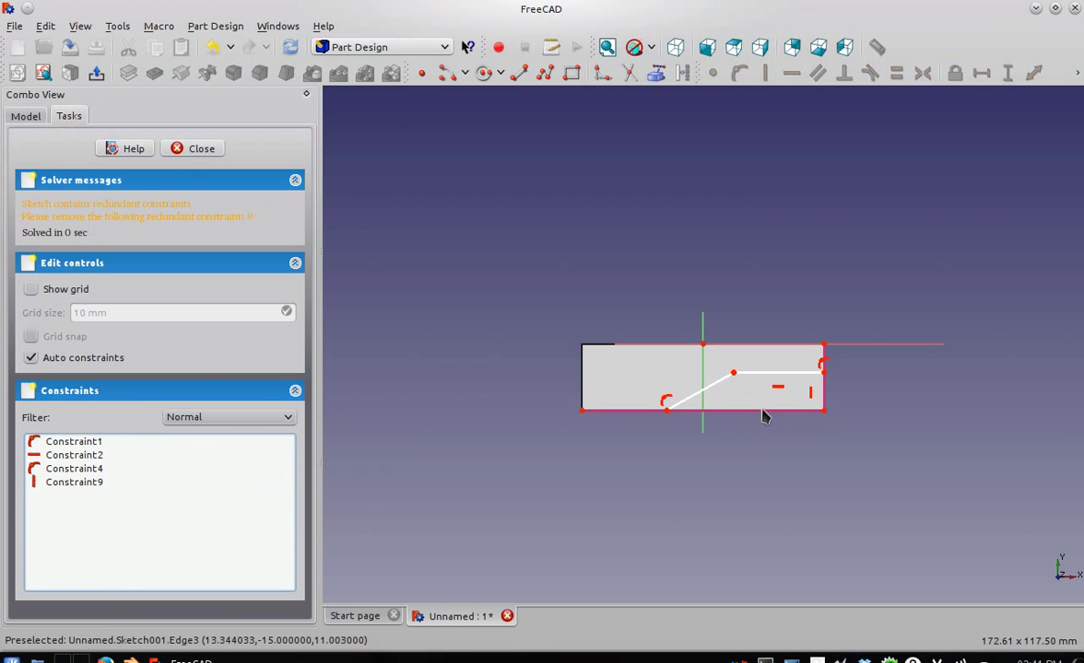
left_click(97, 485)
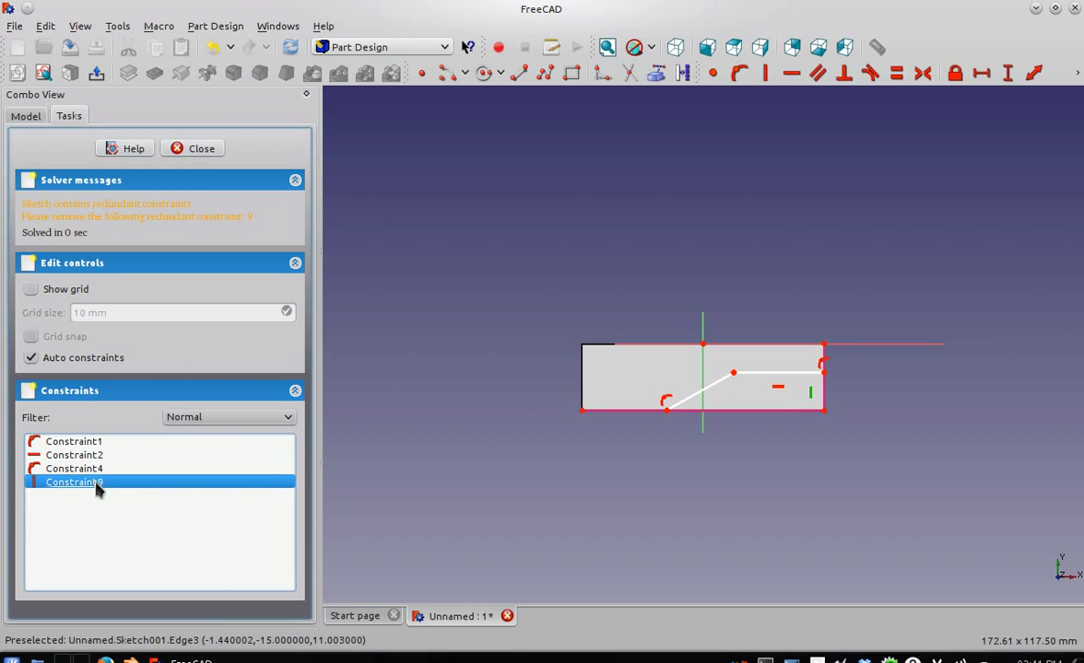
key("Delete")
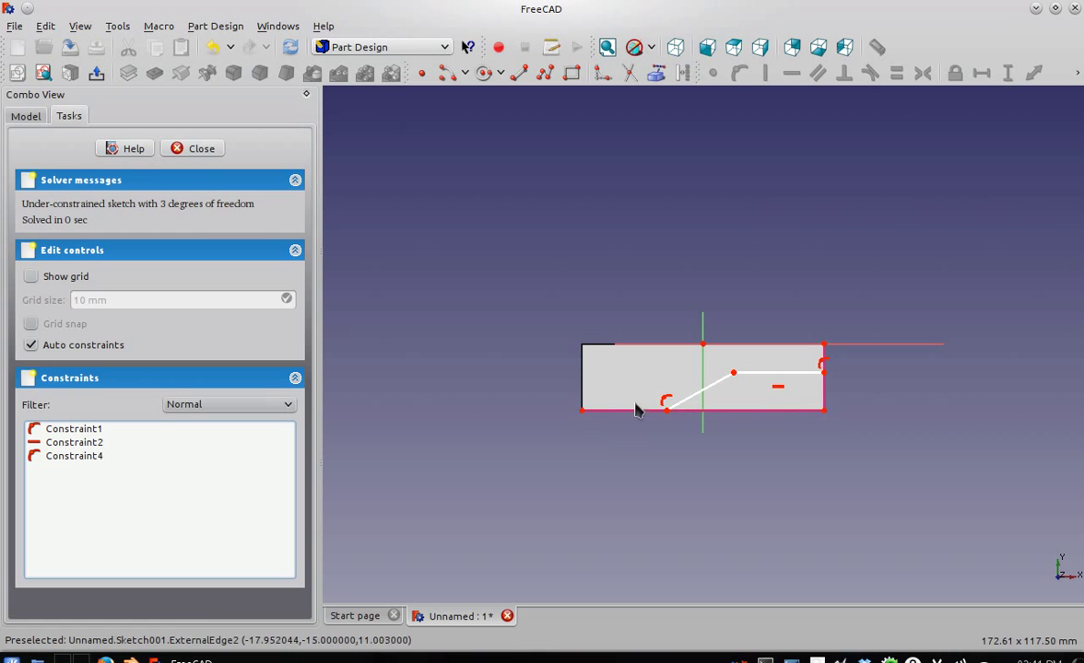
Dimension the profile with horizontal distances of 27,5 mm and 16 mm.
left_click(666, 410)
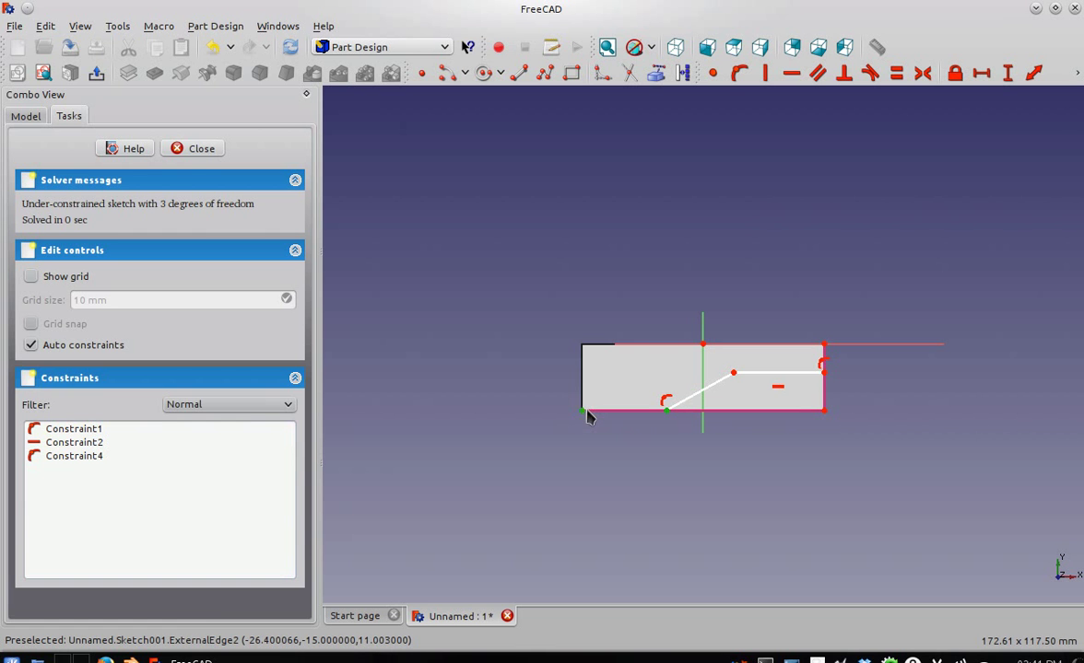
left_click(981, 73)
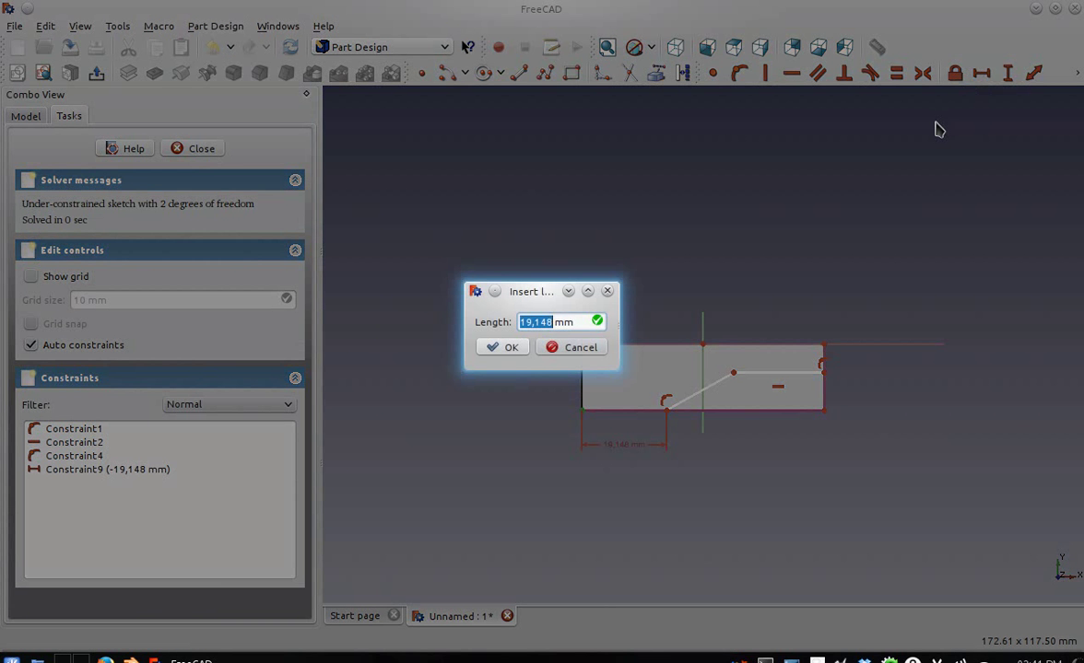
type("2")
key("Return")
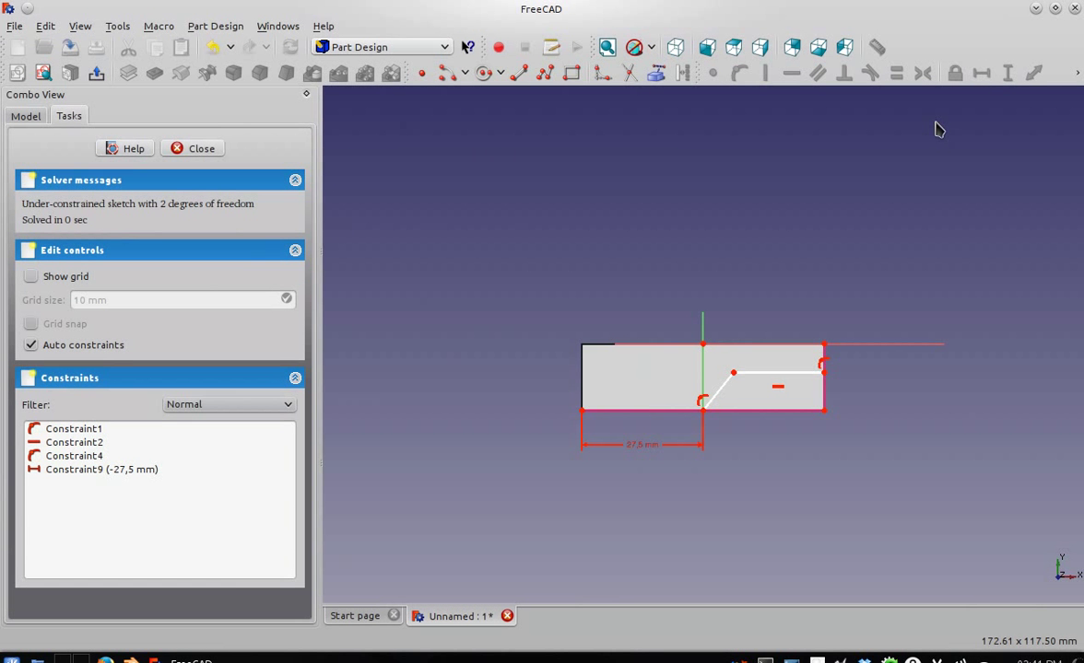
left_click(760, 372)
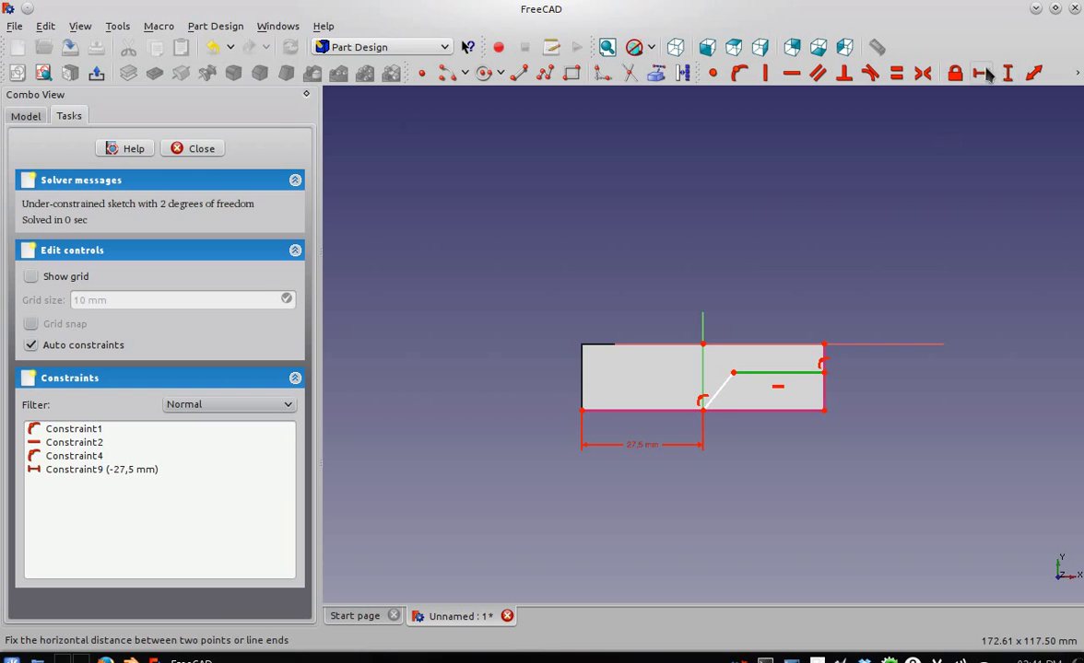
left_click(981, 73)
type("1")
key("Return")
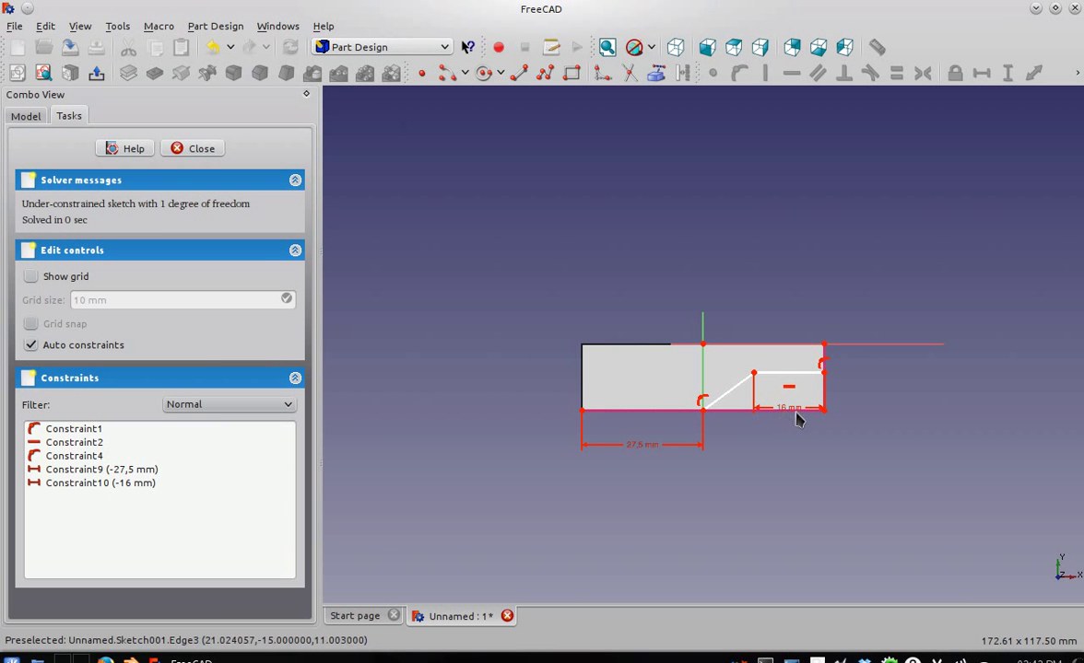
mouse_move(783, 410)
left_mouse_down()
mouse_move(777, 304)
mouse_move(791, 307)
left_mouse_up()
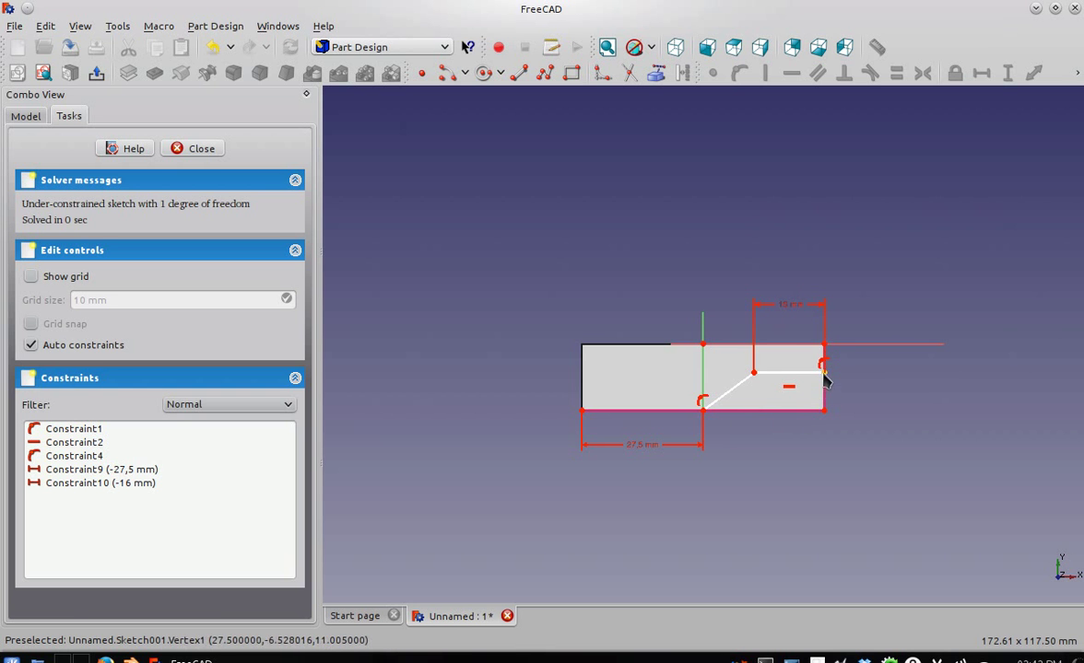
Add an 11 mm vertical distance to the cut-out step and close the sketch.
left_click(1008, 72)
type("11")
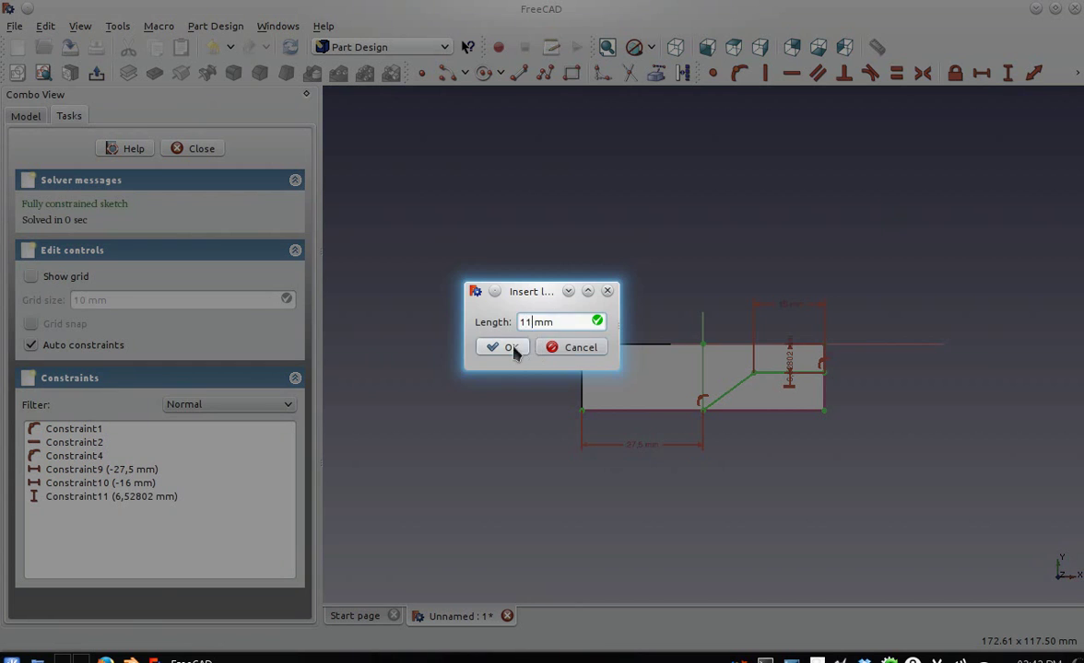
left_click(502, 347)
left_click_drag(899, 385, 875, 378)
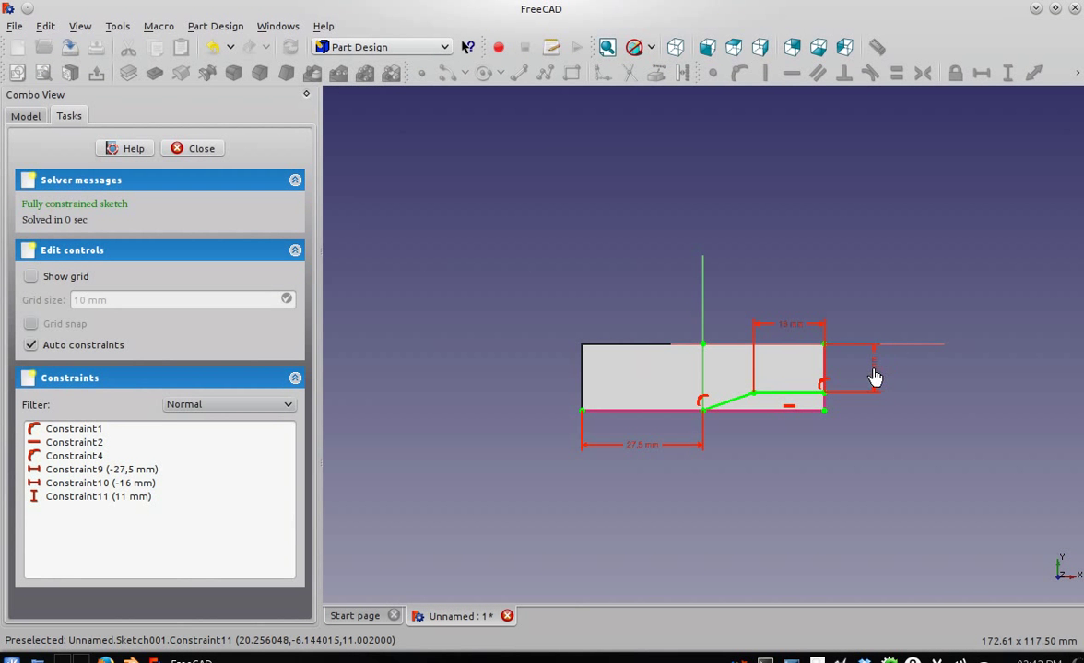
left_click(206, 148)
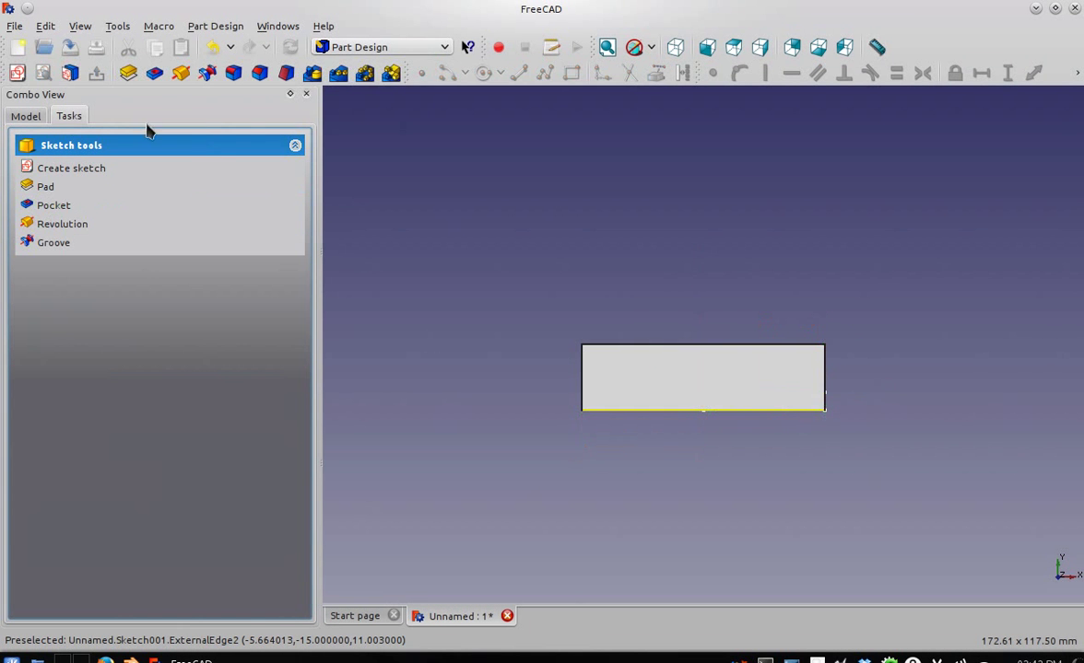
Pocket the slanted profile through all of the block.
left_click(54, 207)
left_click(181, 209)
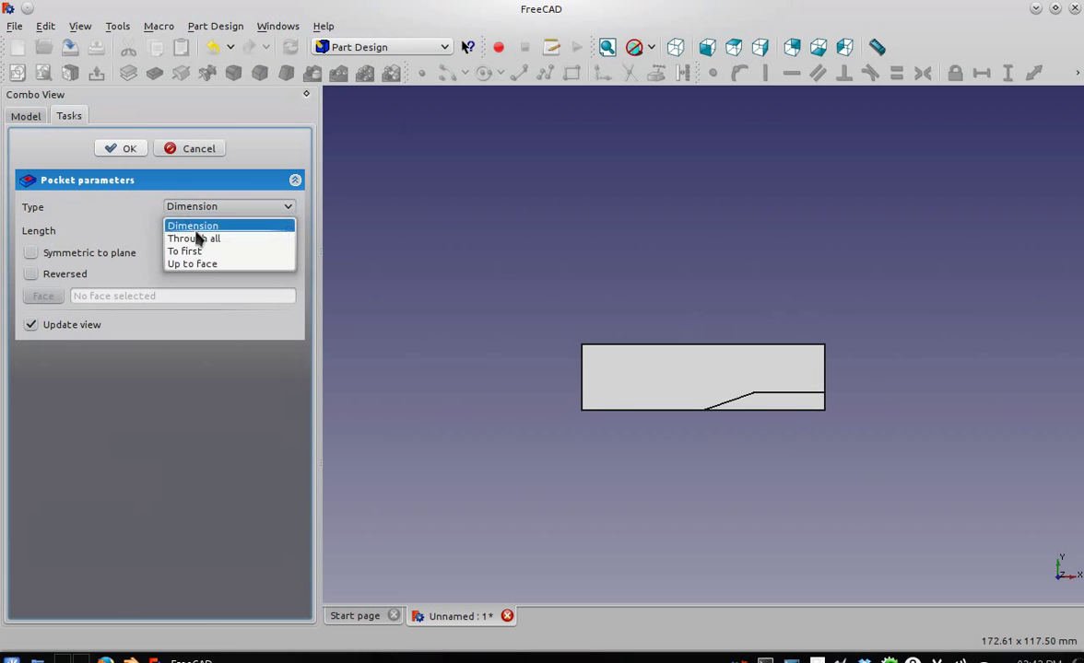
left_click(197, 243)
left_click(676, 47)
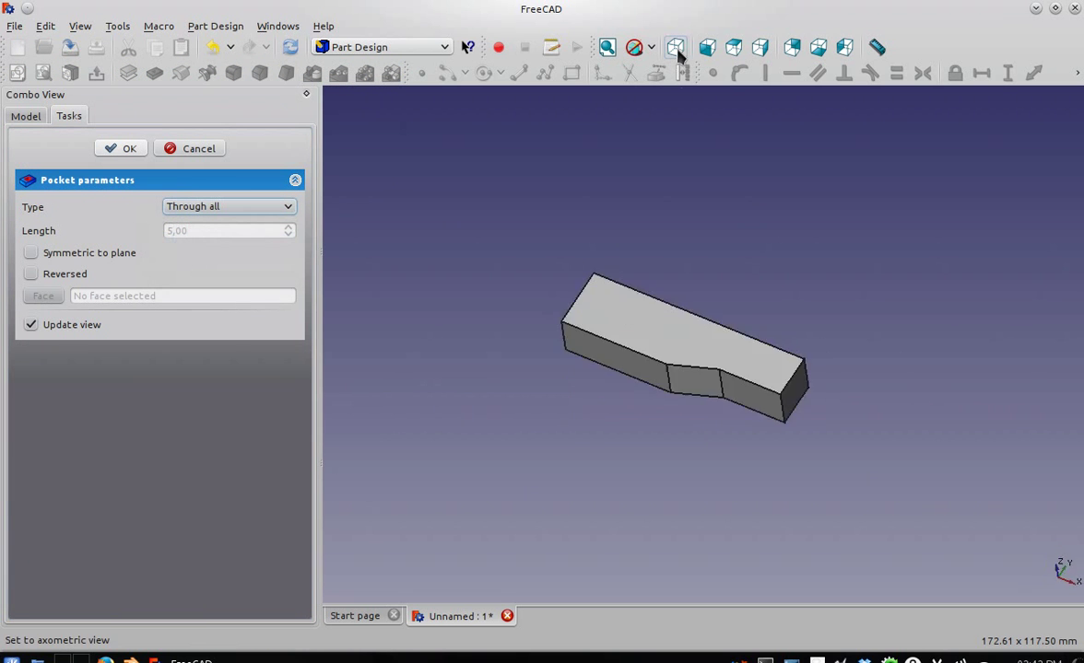
left_click(130, 147)
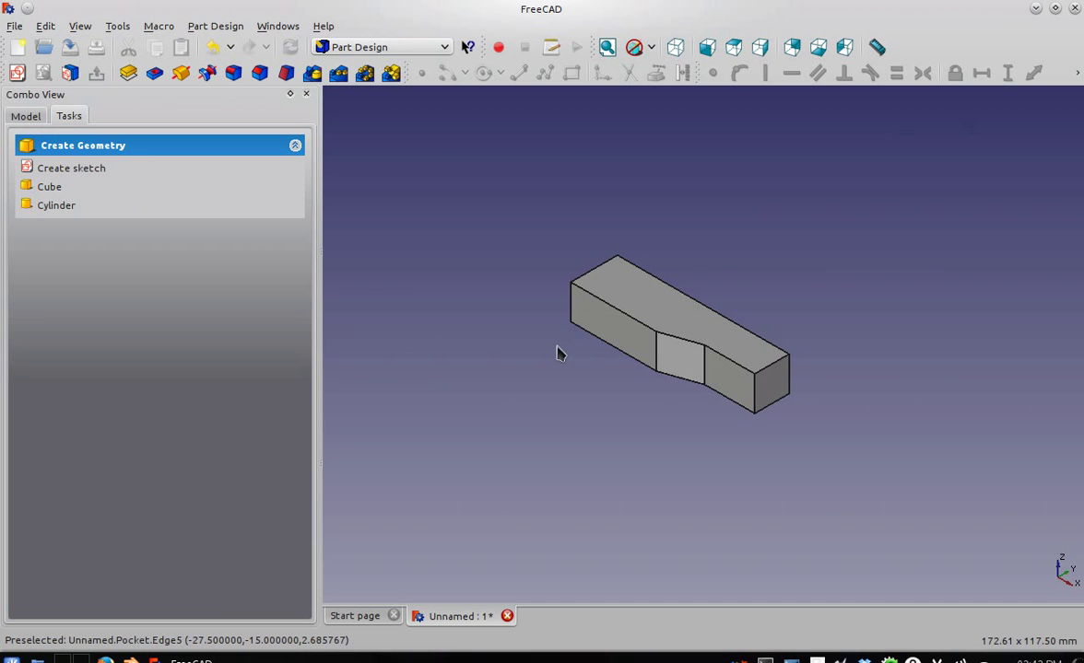
Start a sketch on the left end face, reference its left edge, and draw a circle.
left_click(594, 321)
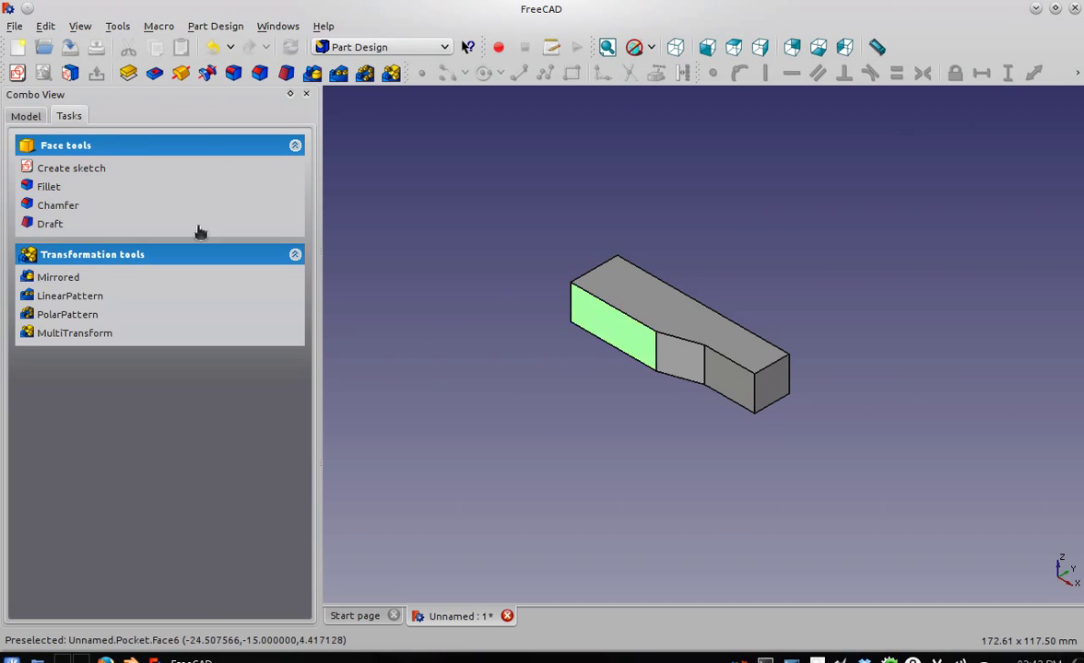
left_click(72, 169)
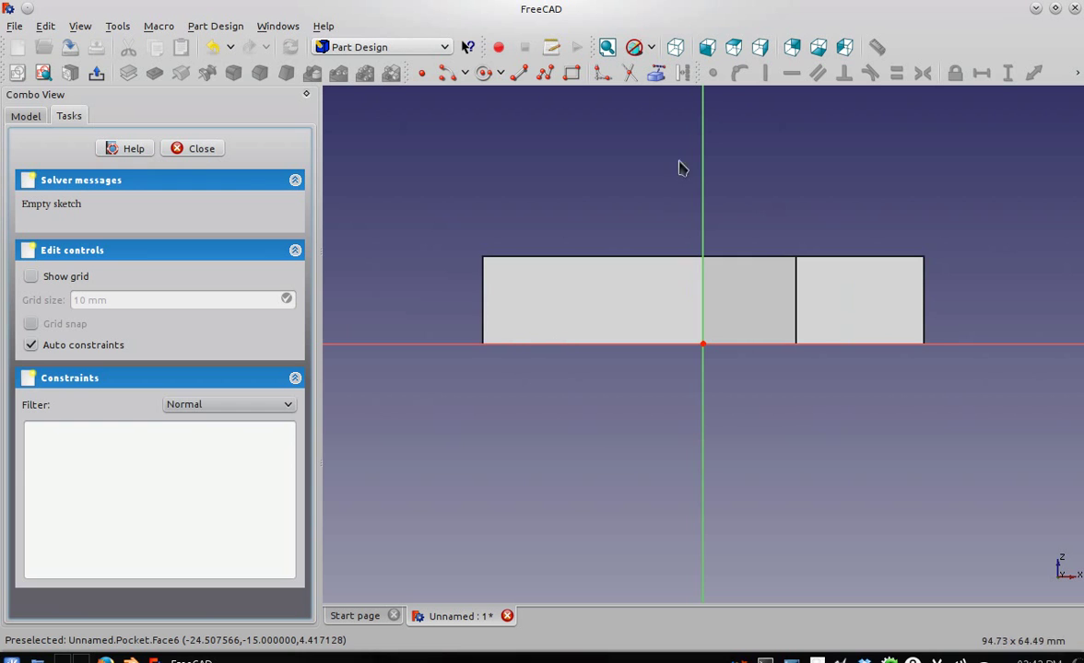
left_click(658, 78)
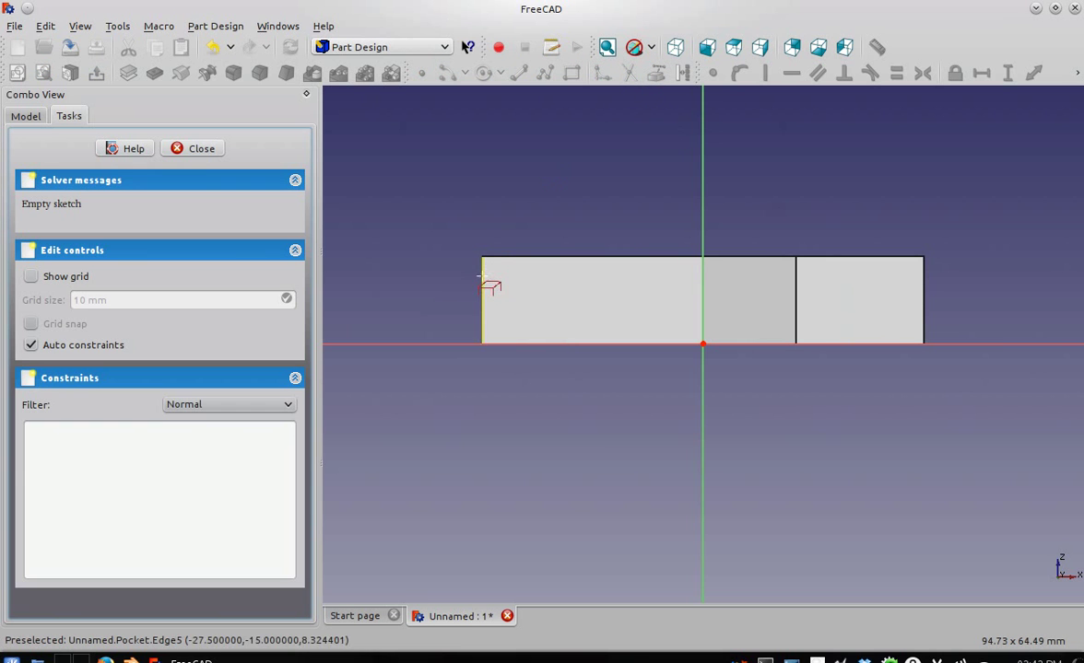
left_click(484, 73)
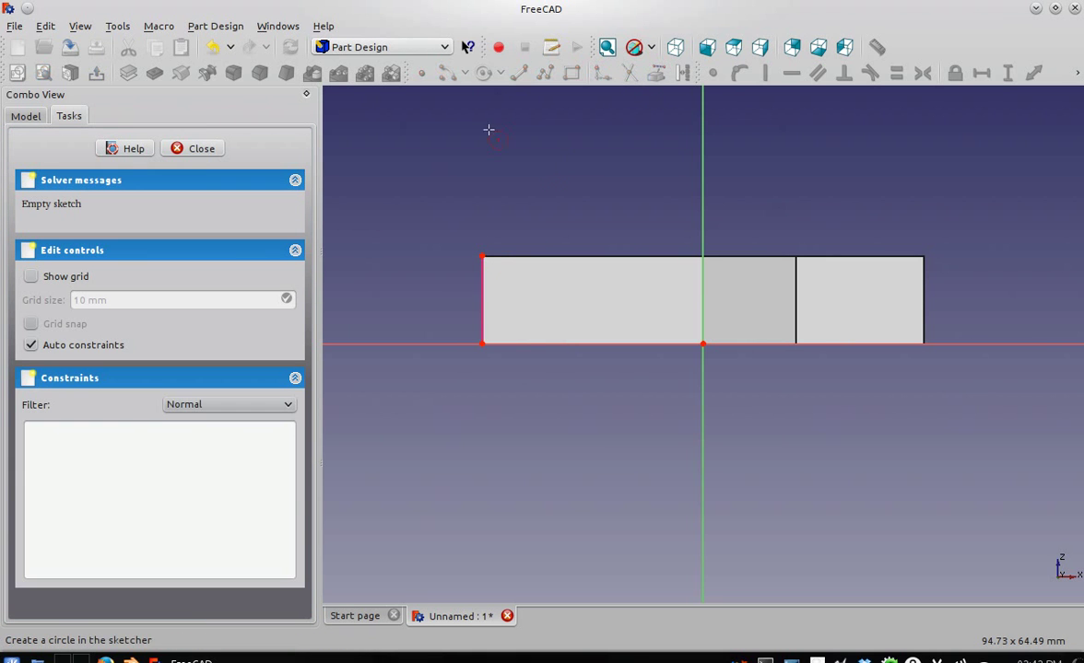
left_click(565, 372)
left_click(551, 308)
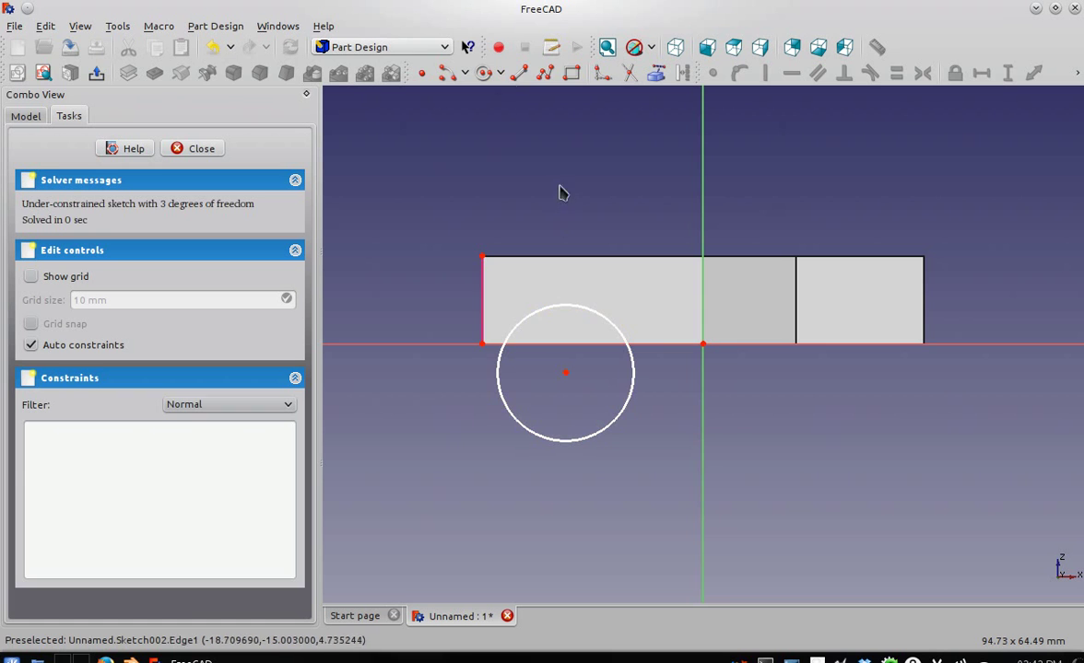
Draw a horizontal 2 mm line from the bottom-left corner to the circle.
left_click(519, 74)
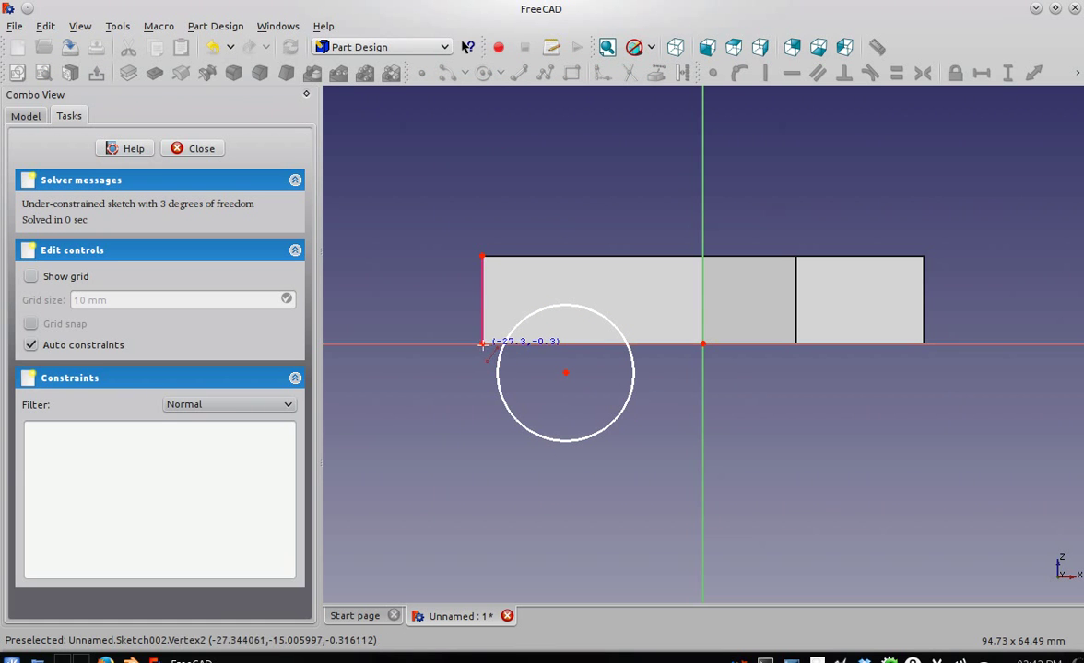
left_click(482, 344)
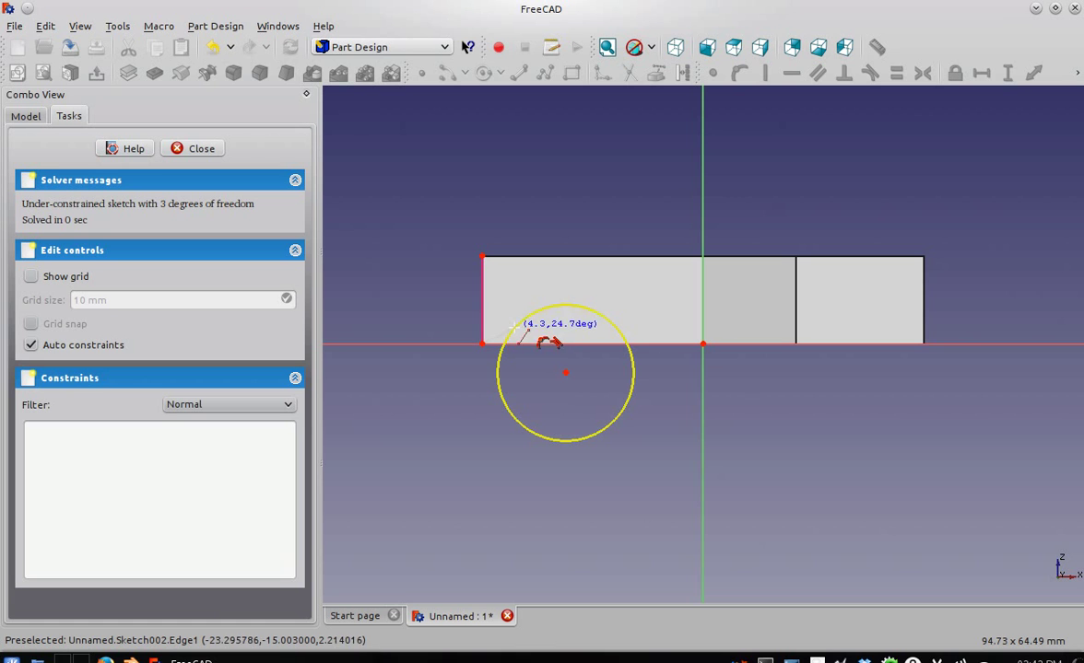
left_click(508, 336)
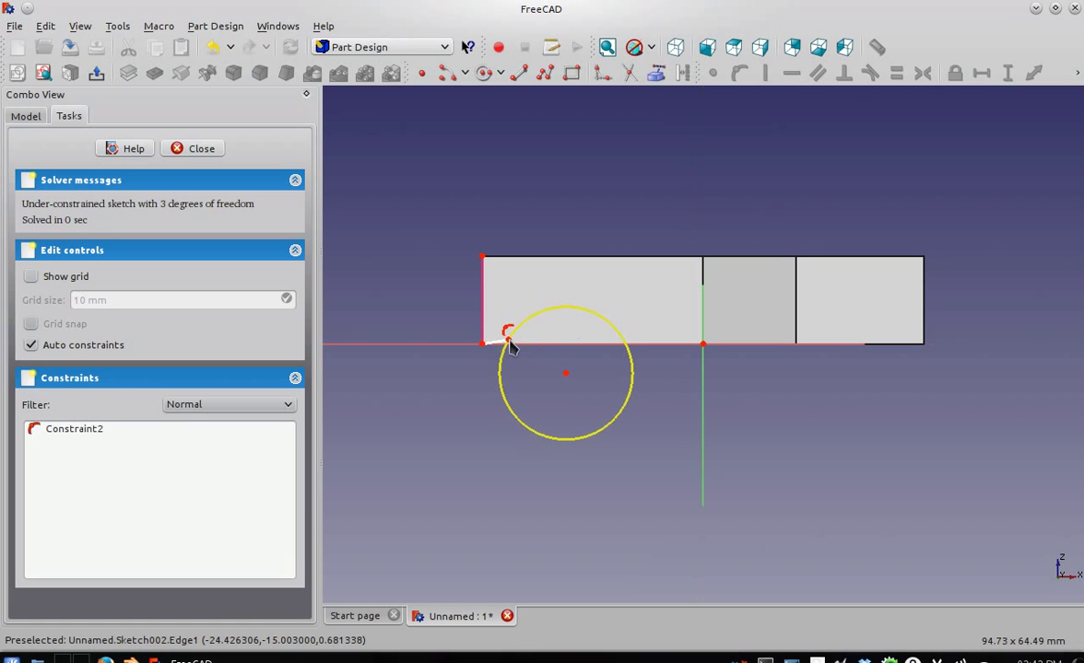
left_click(792, 74)
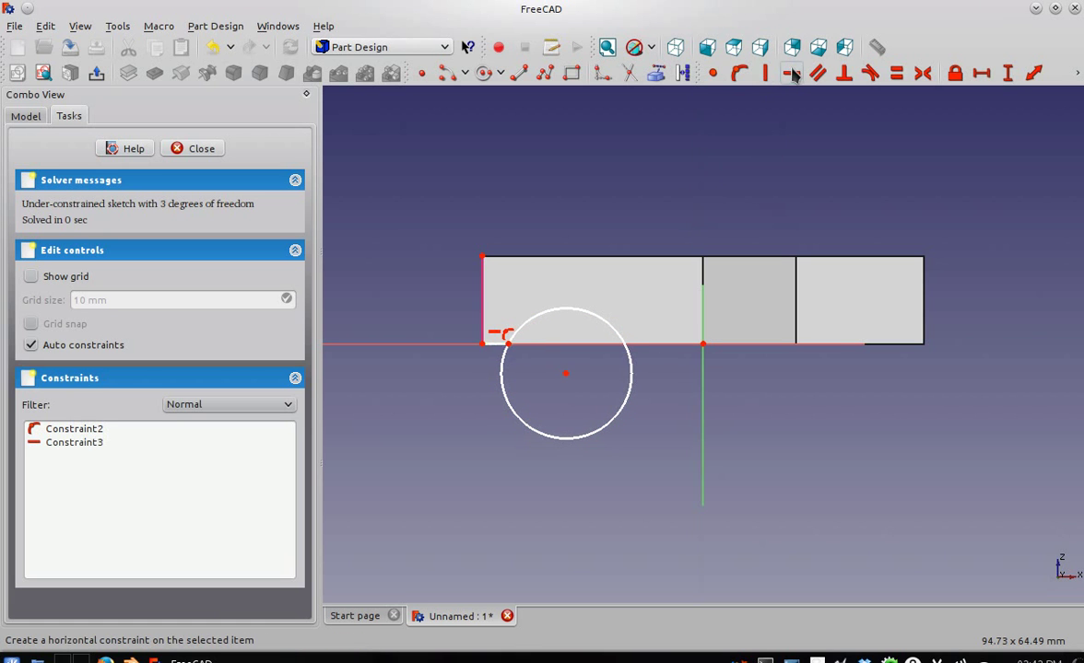
left_click(496, 348)
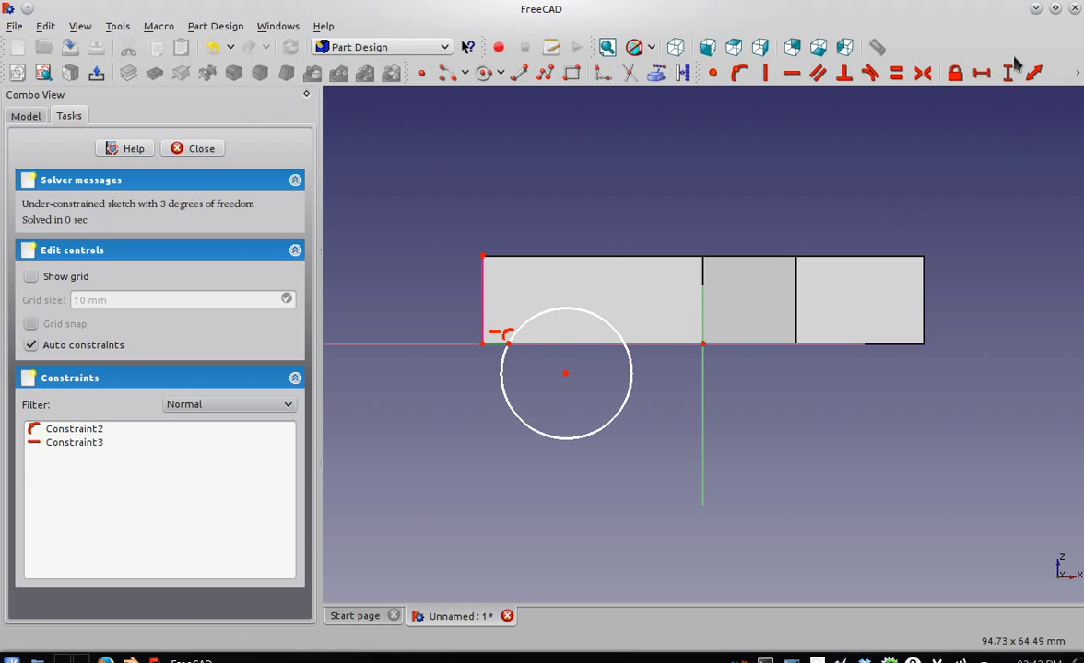
left_click(981, 72)
left_click(524, 346)
left_click_drag(493, 316, 448, 305)
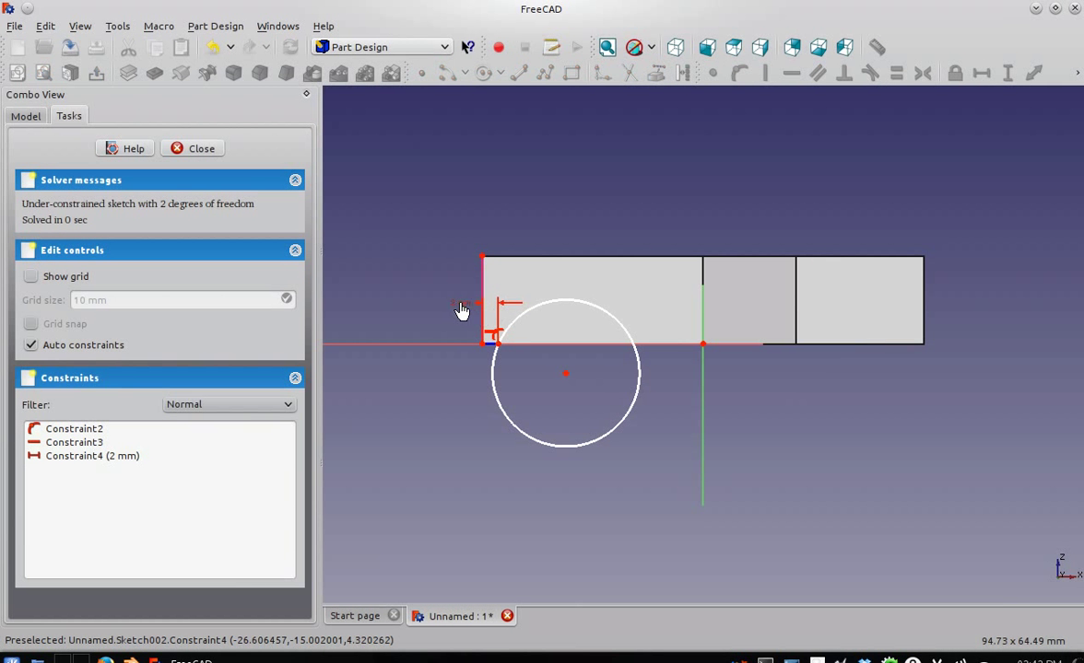
Offset the circle's centre 2 mm vertically and give the circle a 10 mm radius.
left_click(566, 375)
left_click(704, 347)
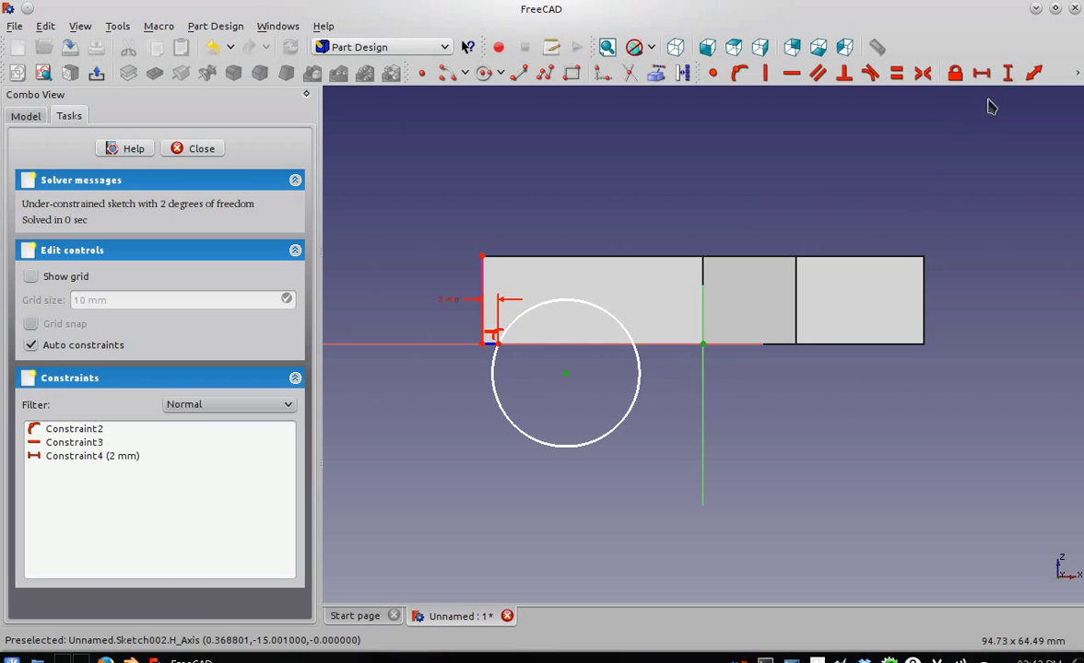
left_click(1007, 73)
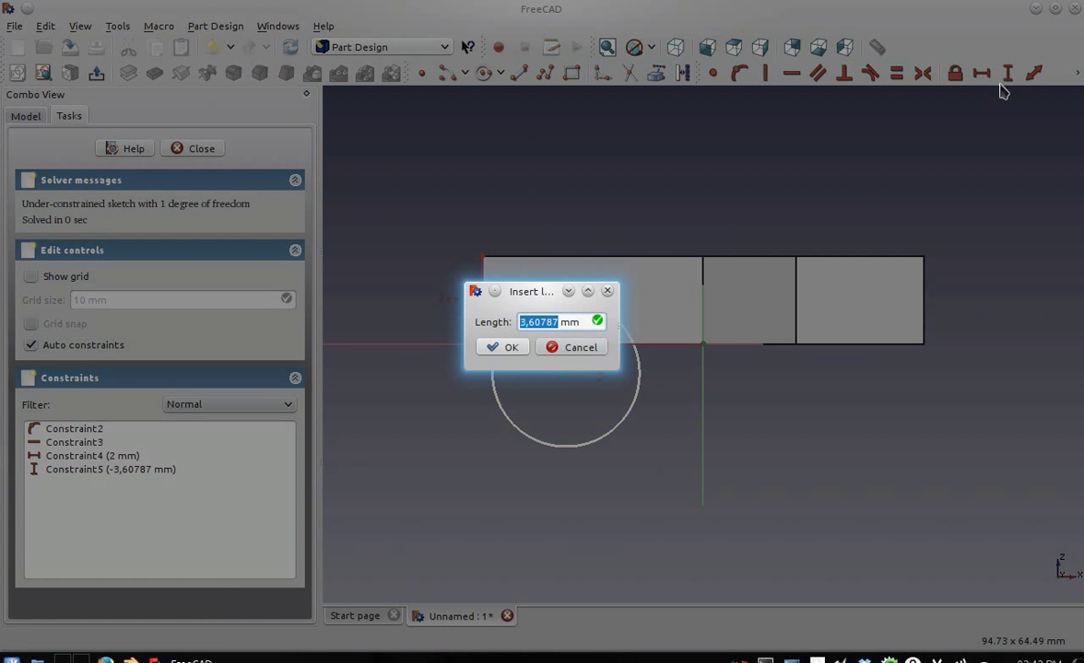
type("2")
left_click(510, 347)
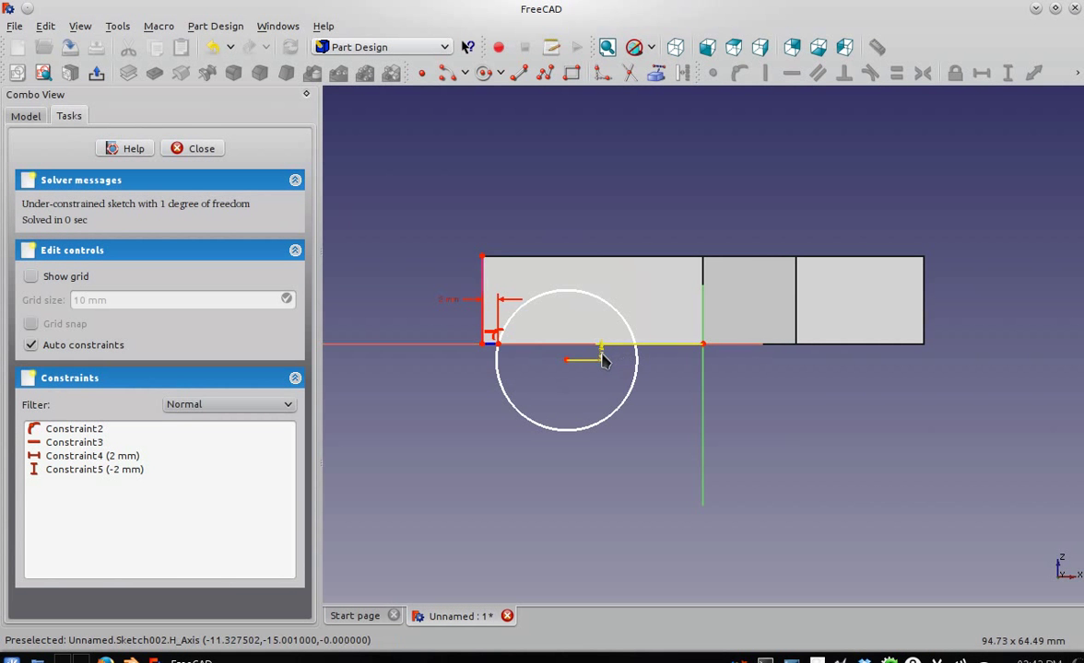
left_click(571, 292)
left_click(1079, 72)
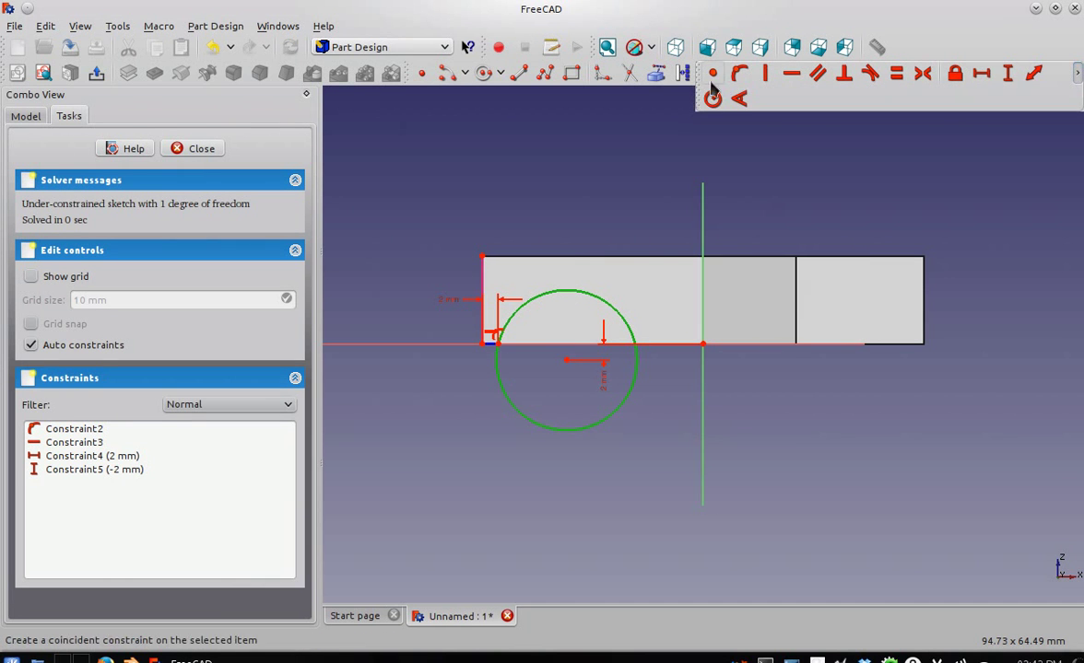
left_click(654, 90)
type("10")
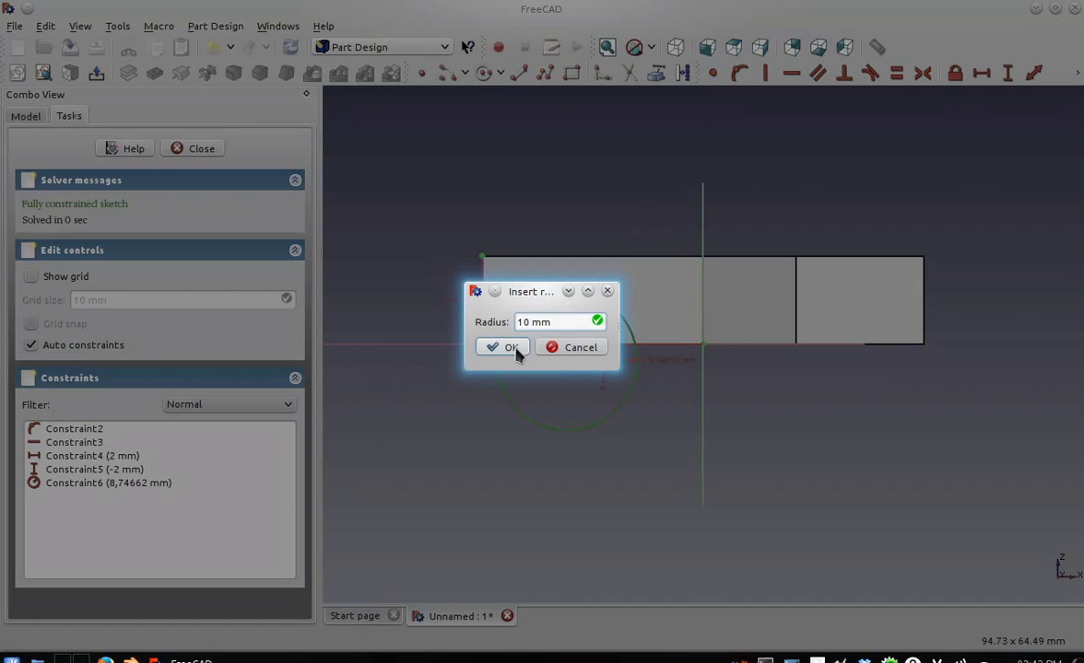
left_click(506, 348)
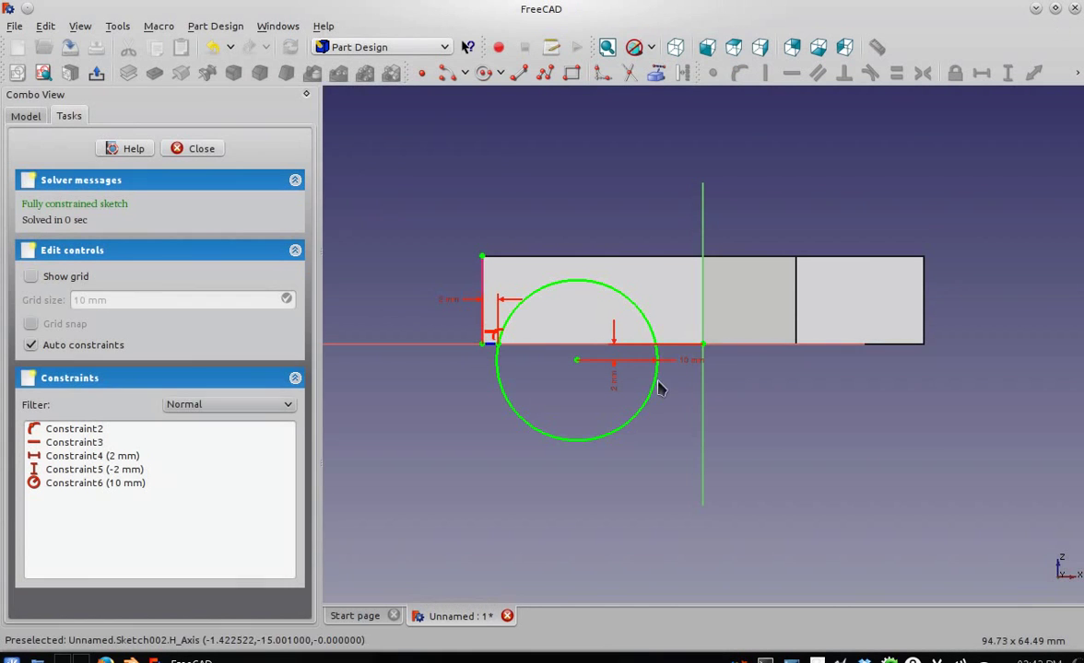
Close the circle sketch and pocket it 4 mm deep into the block's end face.
left_click(205, 151)
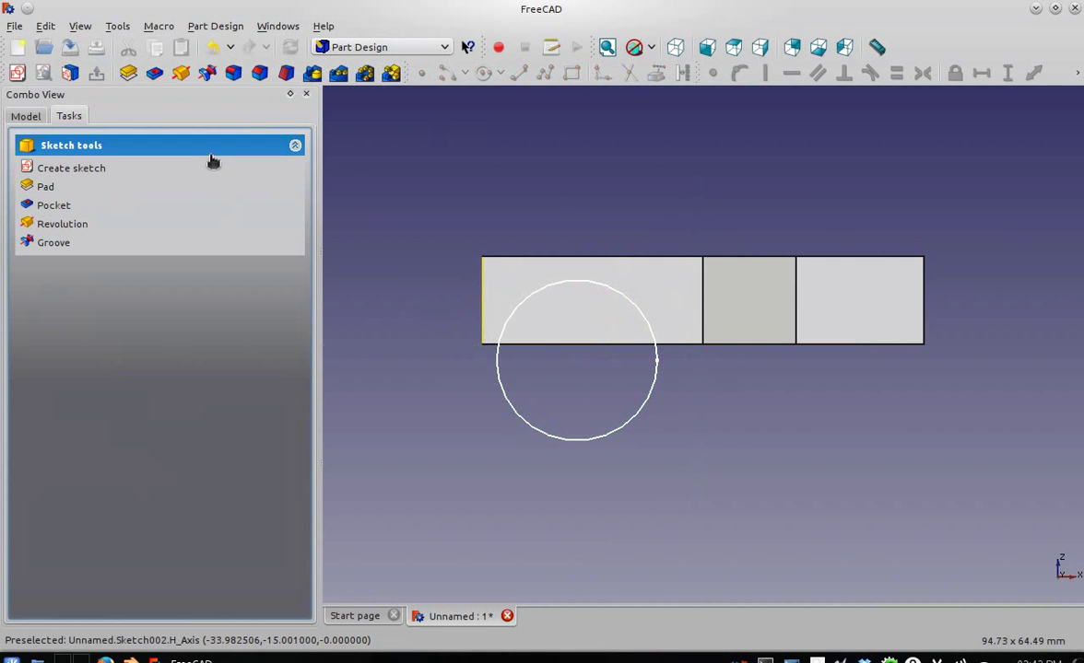
left_click(679, 47)
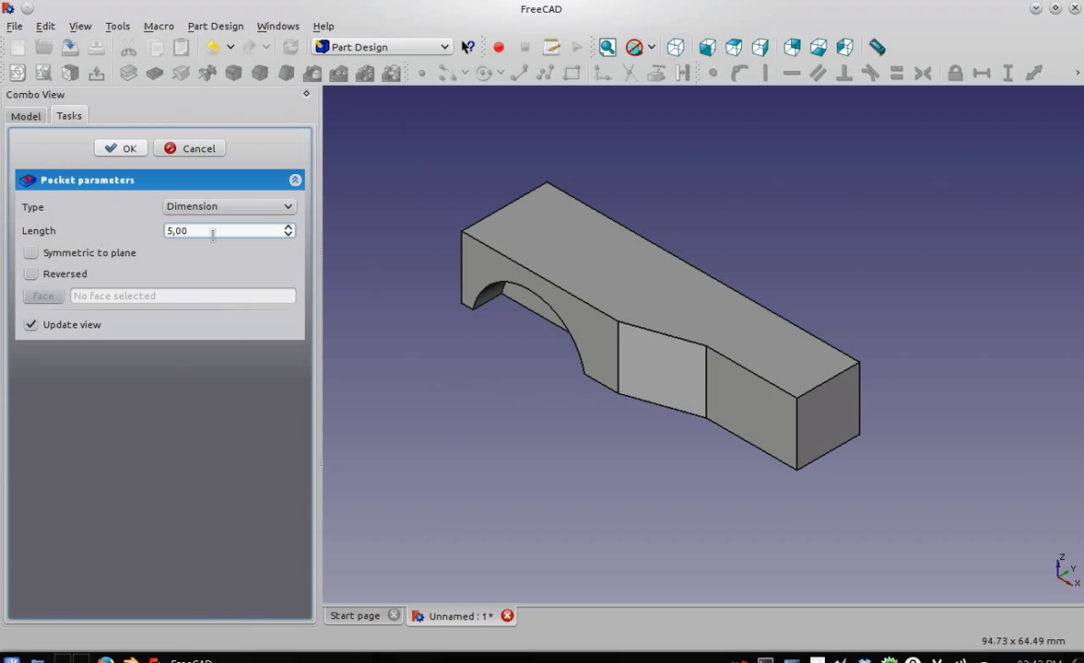
type("4")
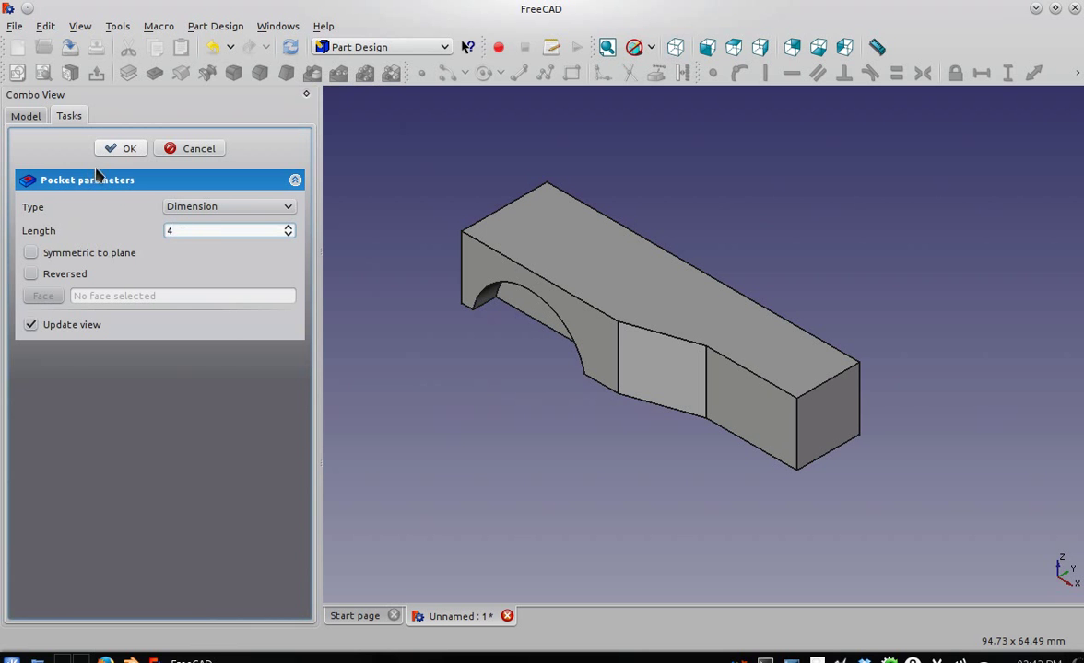
left_click(116, 147)
middle_click_drag(435, 445, 524, 351)
Fillet the curved inner edge of the arched recess with a 0,5 mm radius.
left_click(515, 316)
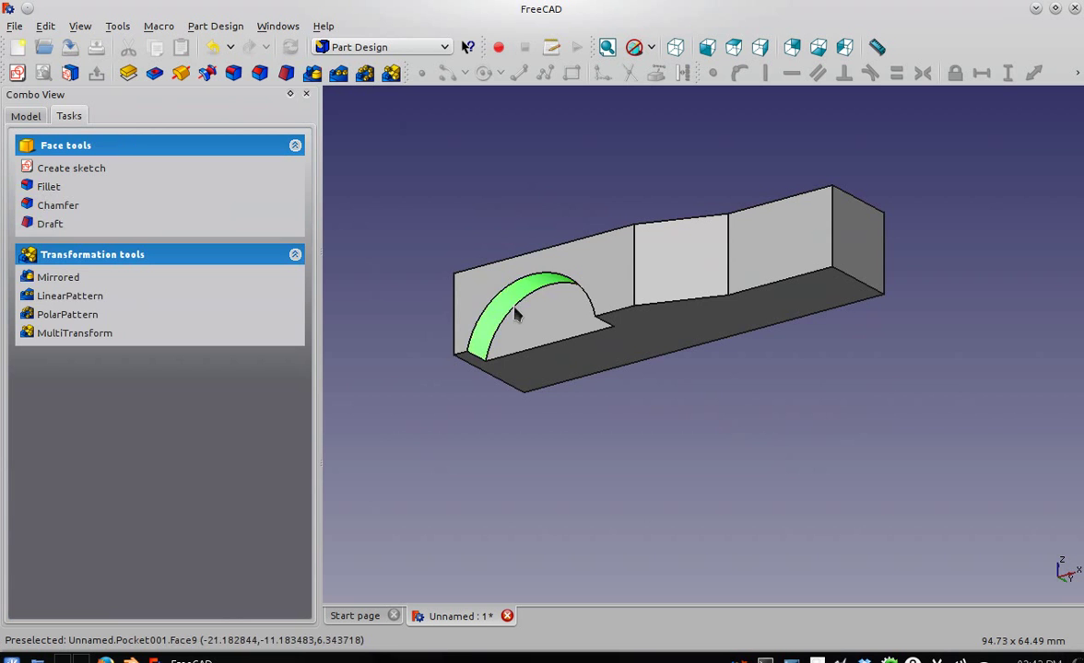
scroll(513, 317, "down", 1)
scroll(519, 346, "down", 2)
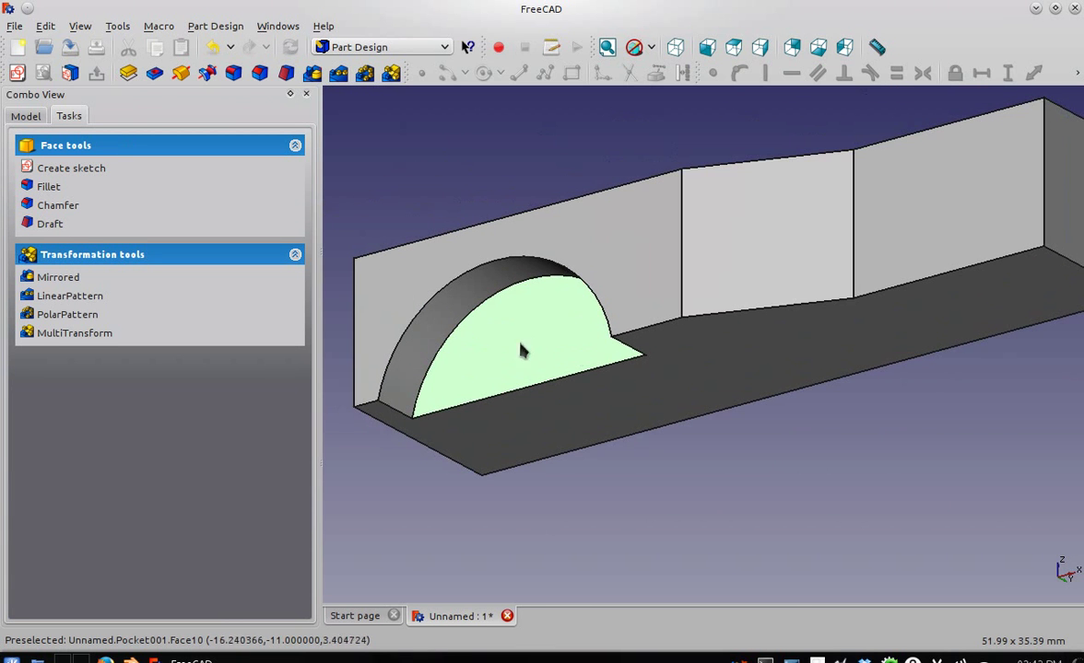
left_click(472, 316)
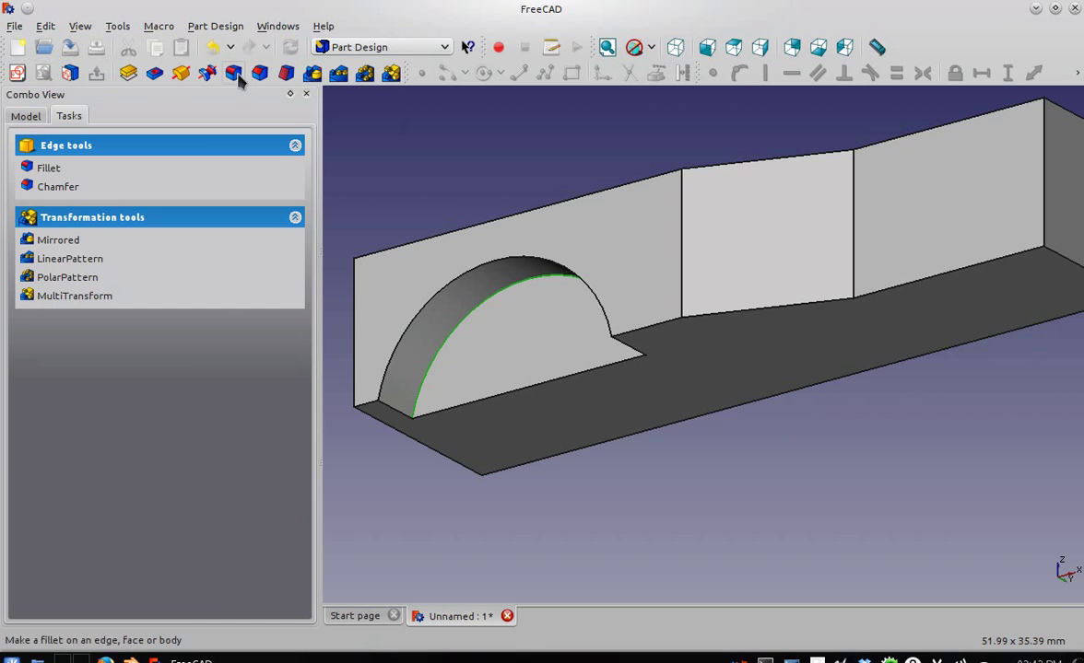
left_click(48, 169)
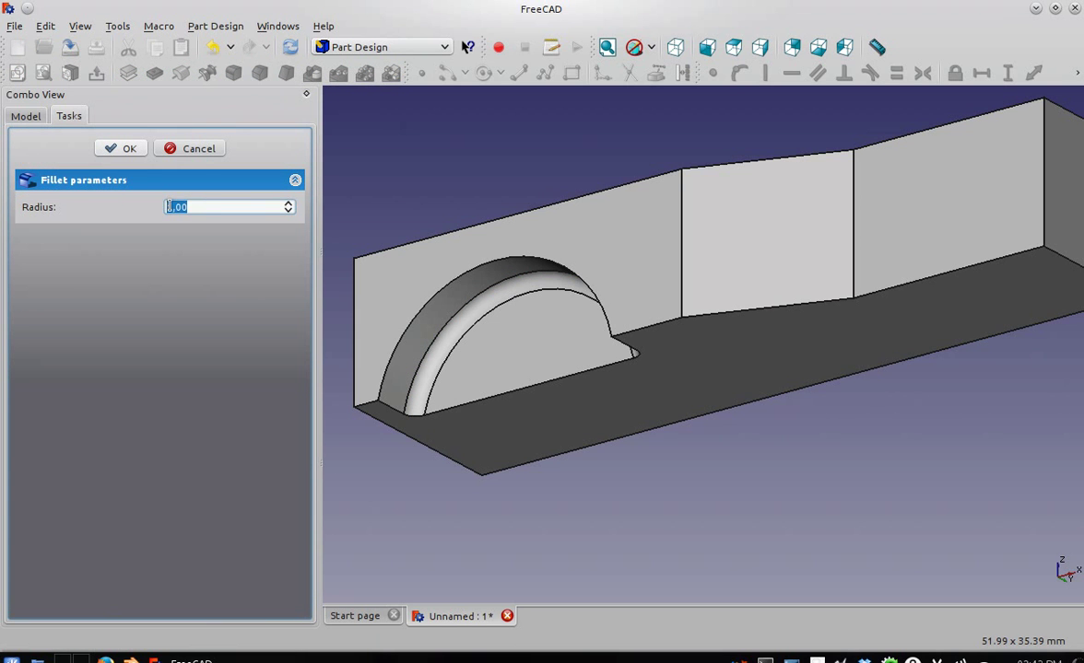
type("5")
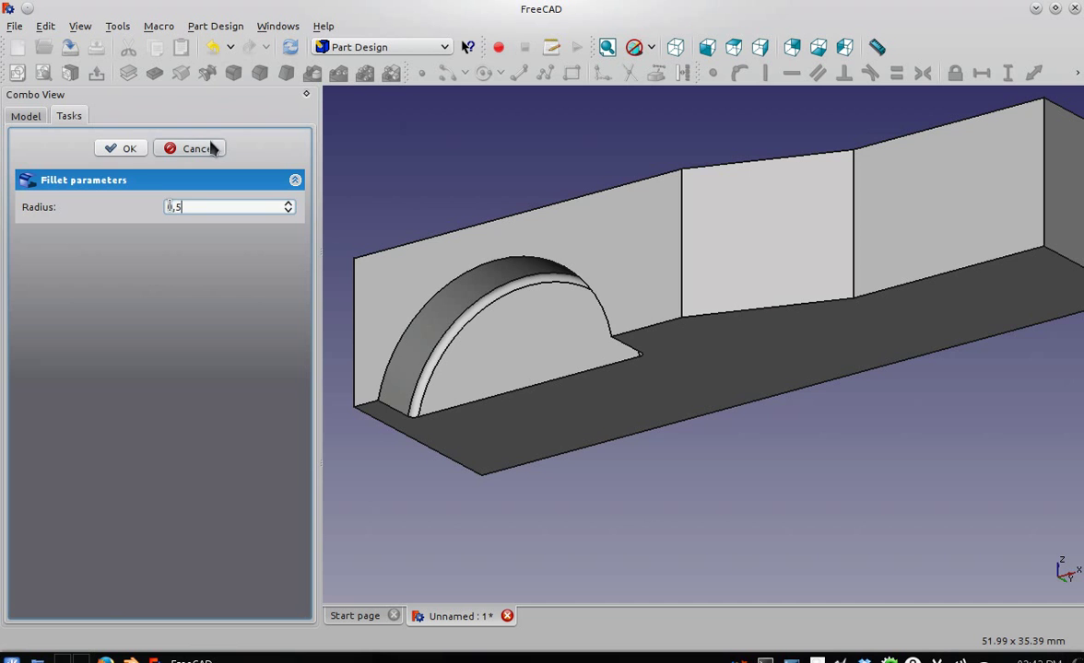
left_click(129, 148)
scroll(453, 288, "down", 2)
scroll(454, 291, "down", 2)
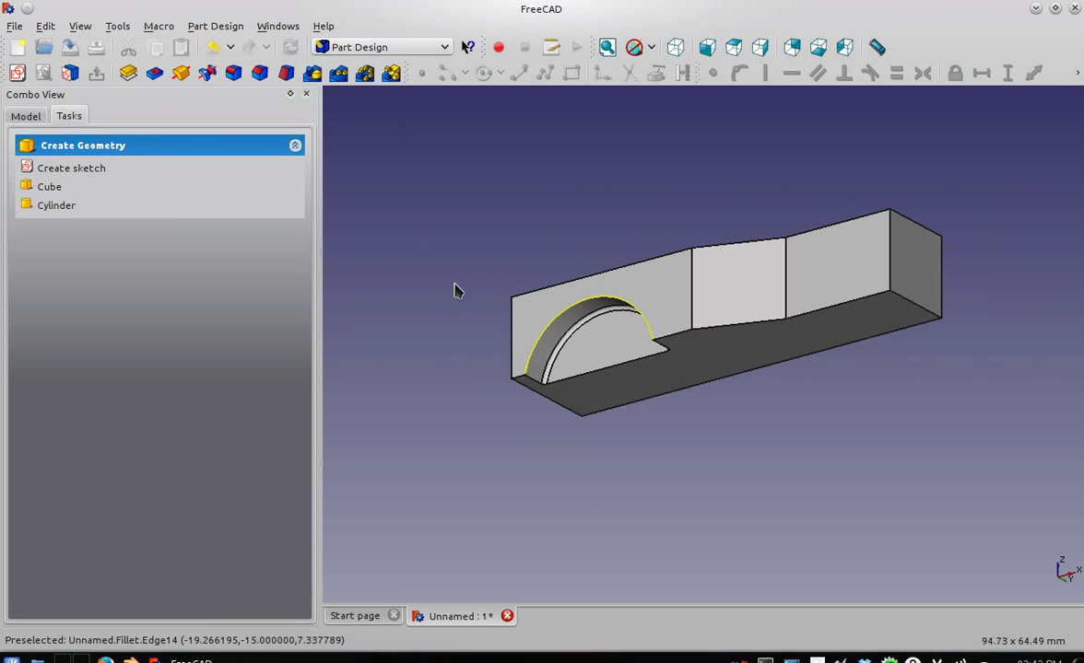
Open a new sketch on the block's long front side face.
middle_click_drag(675, 448, 673, 508)
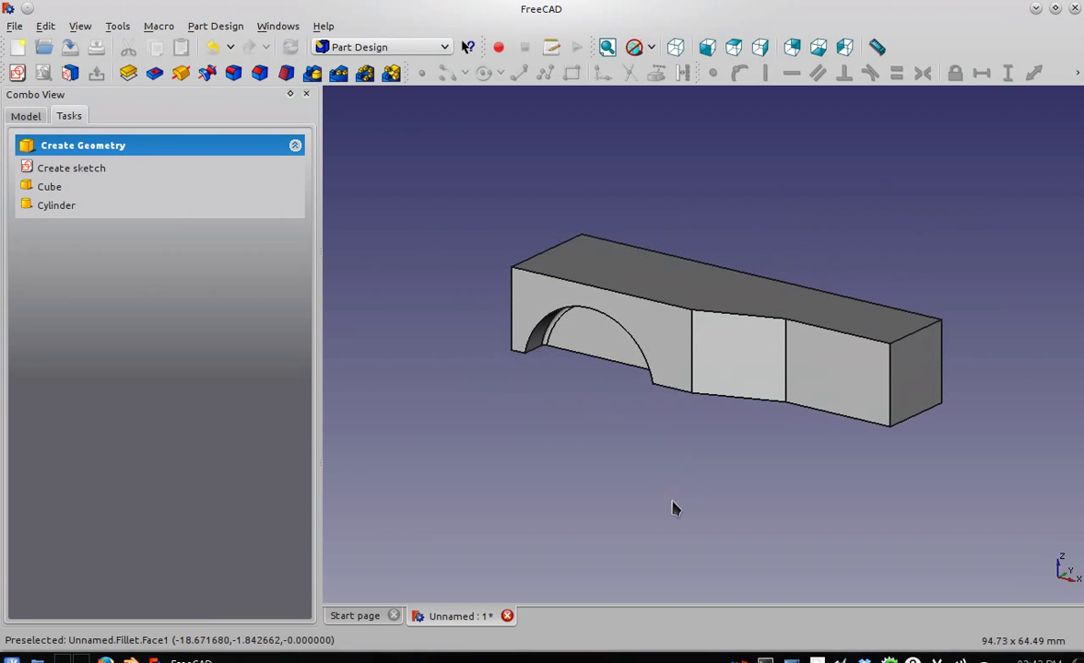
left_click(645, 325)
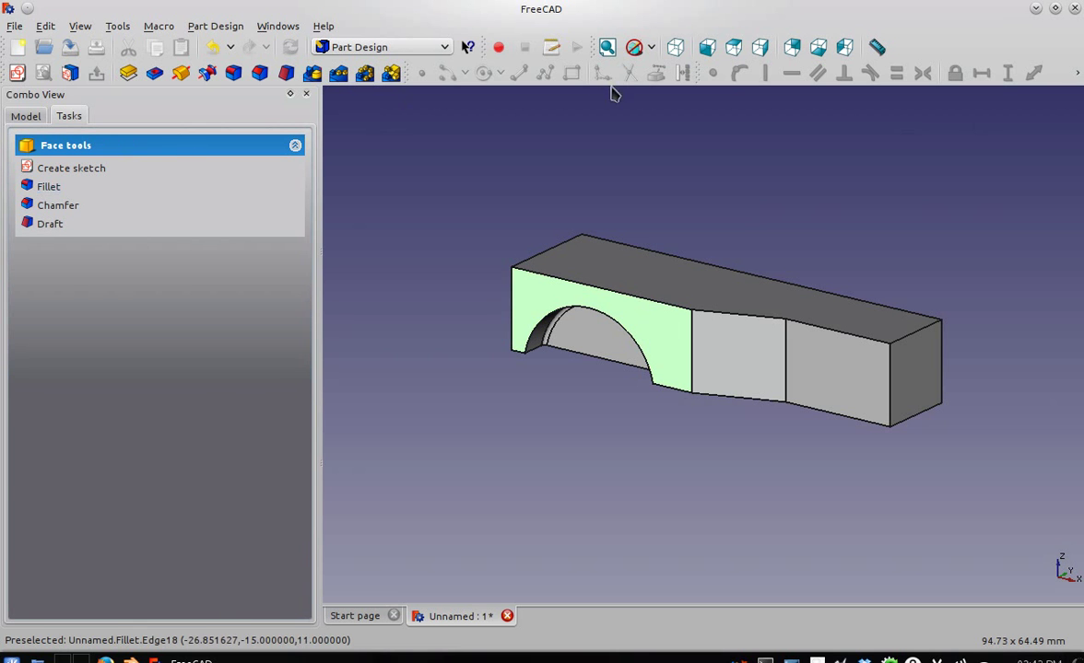
left_click(17, 72)
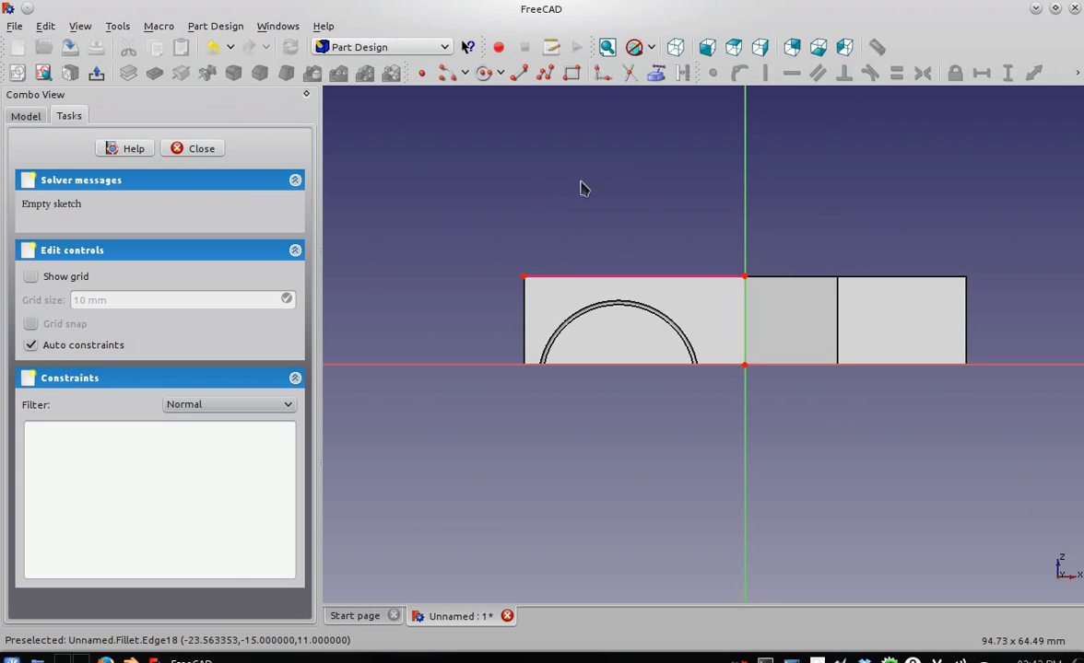
Sketch a polyline from the top edge (diagonal, horizontal, vertical, horizontal back) and select its vertical line for a length constraint.
left_click(519, 73)
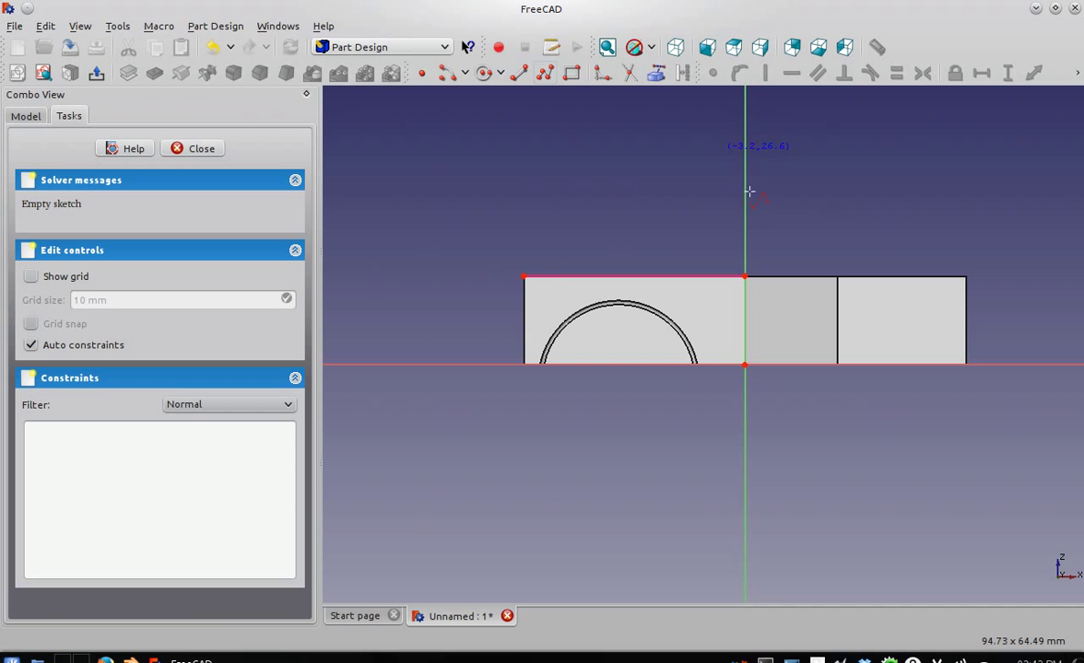
left_click(675, 273)
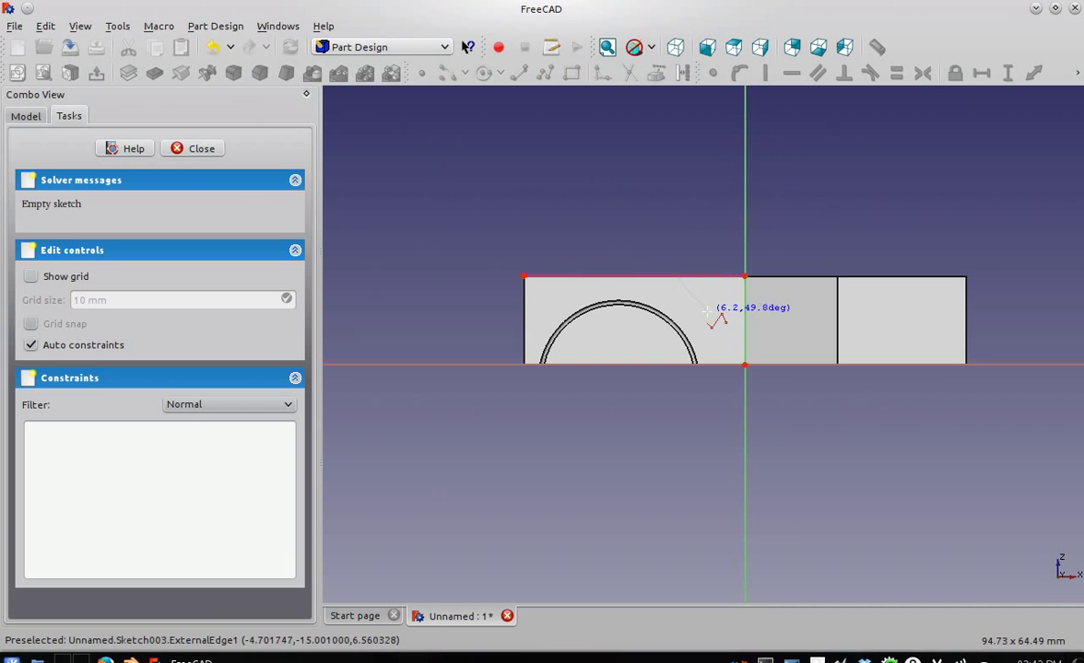
left_click(731, 334)
left_click(878, 334)
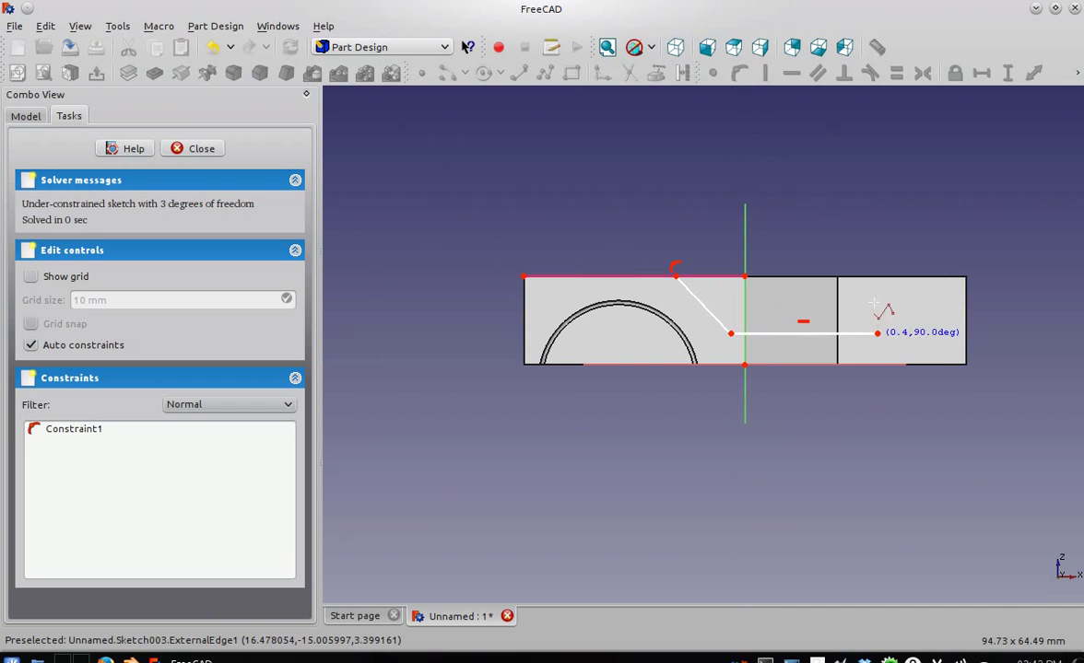
left_click(877, 278)
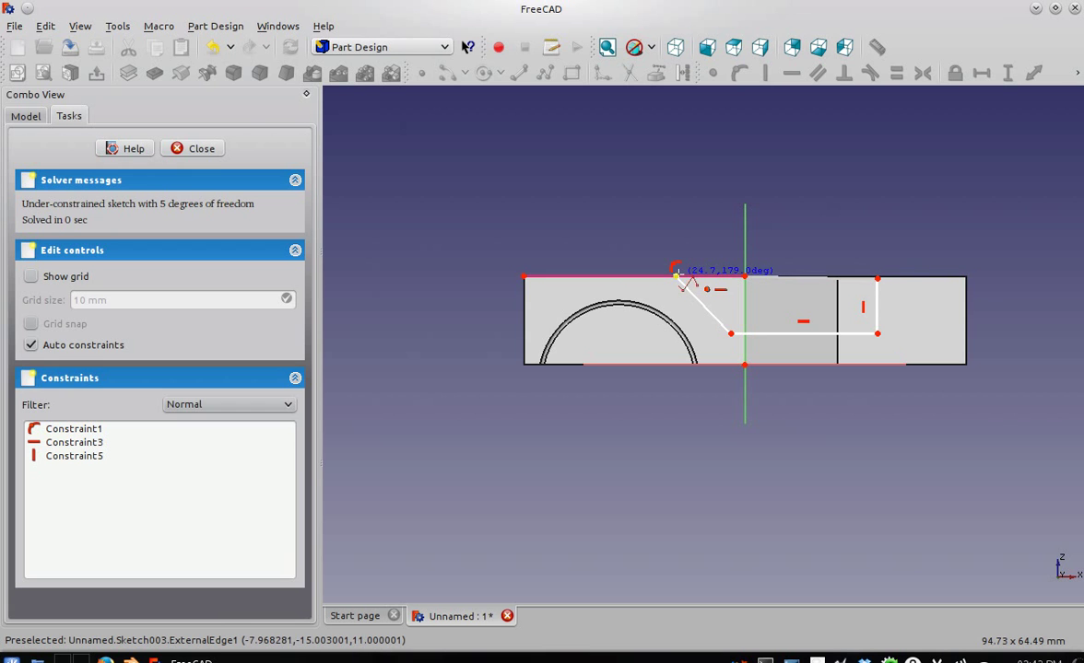
left_click(745, 276)
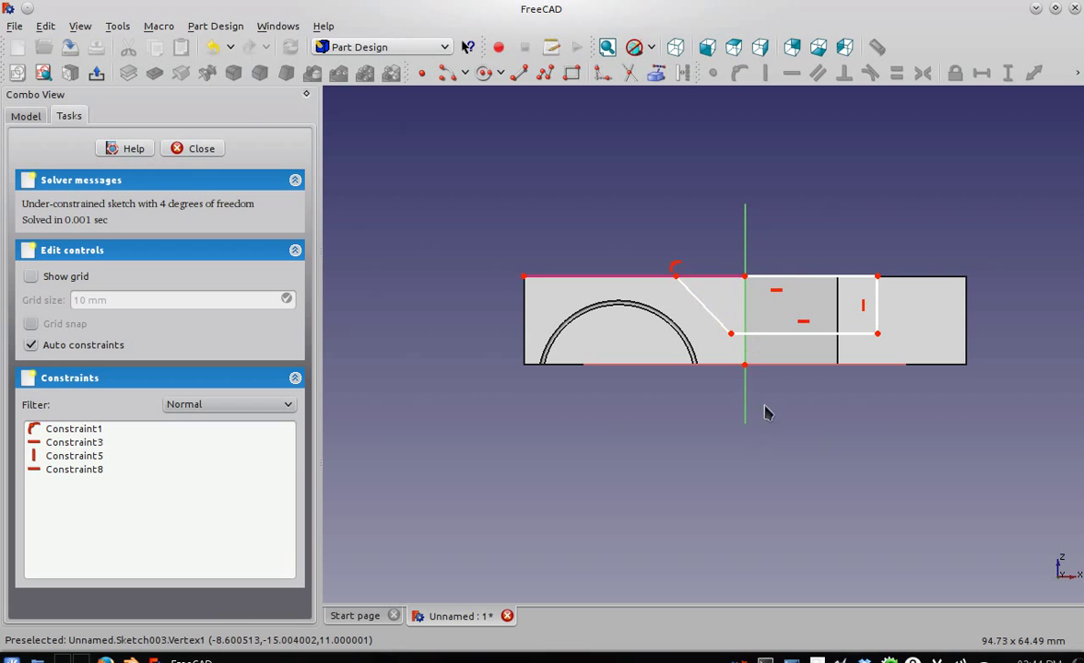
left_click(878, 303)
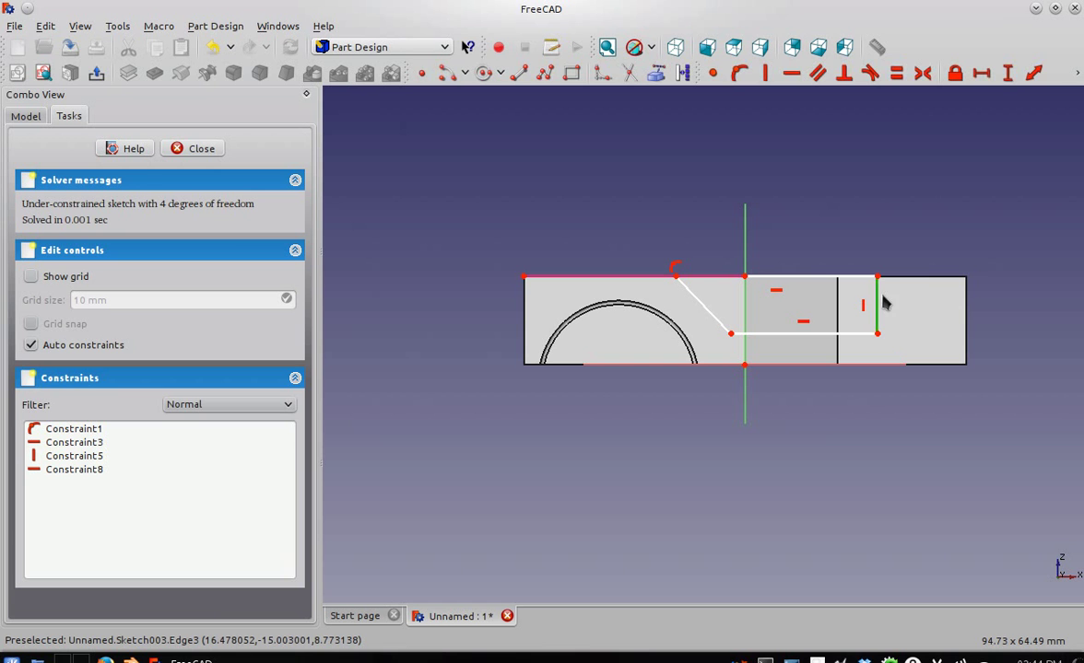
left_click(1008, 74)
Set the vertical side to 7 mm and the diagonal's start 21 mm from the body's left corner.
type("7")
left_click(505, 355)
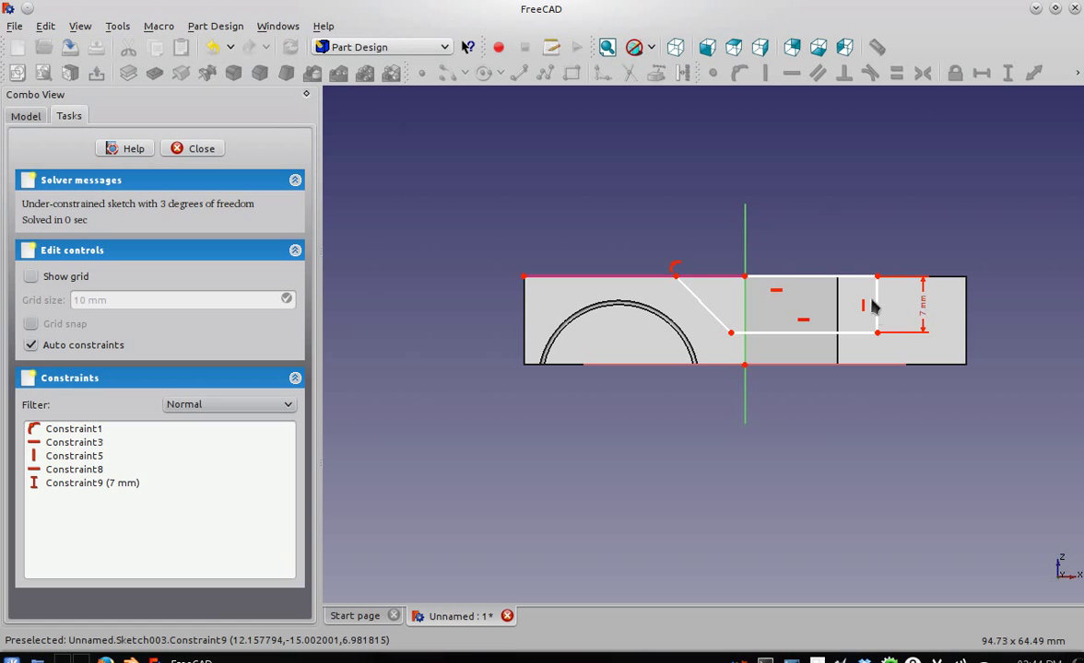
left_click(675, 276)
left_click(525, 276)
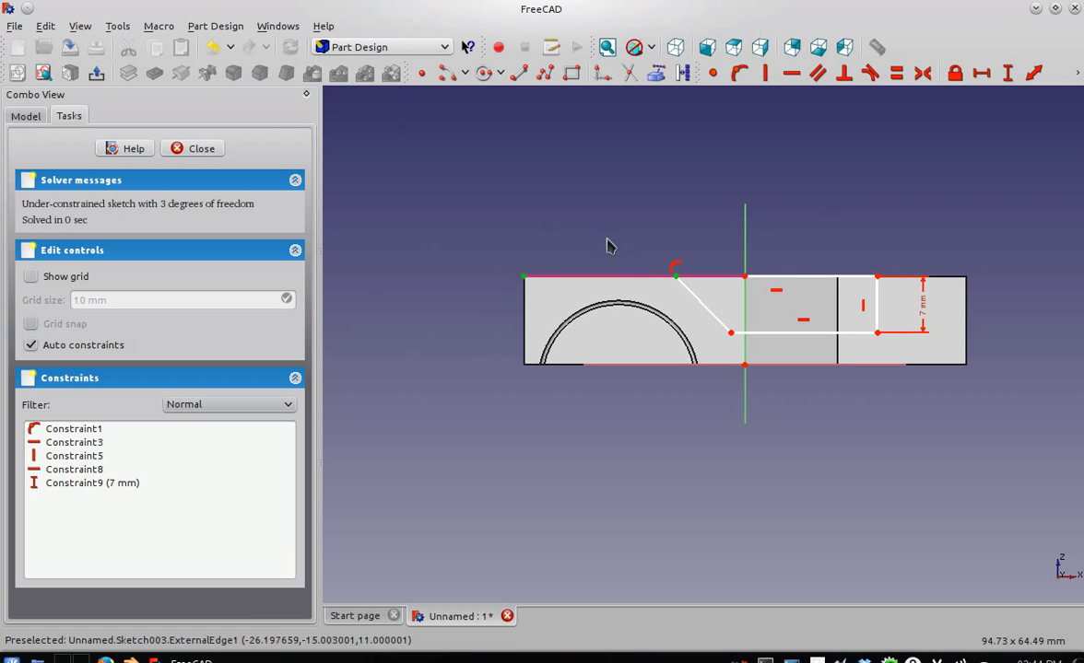
left_click(984, 73)
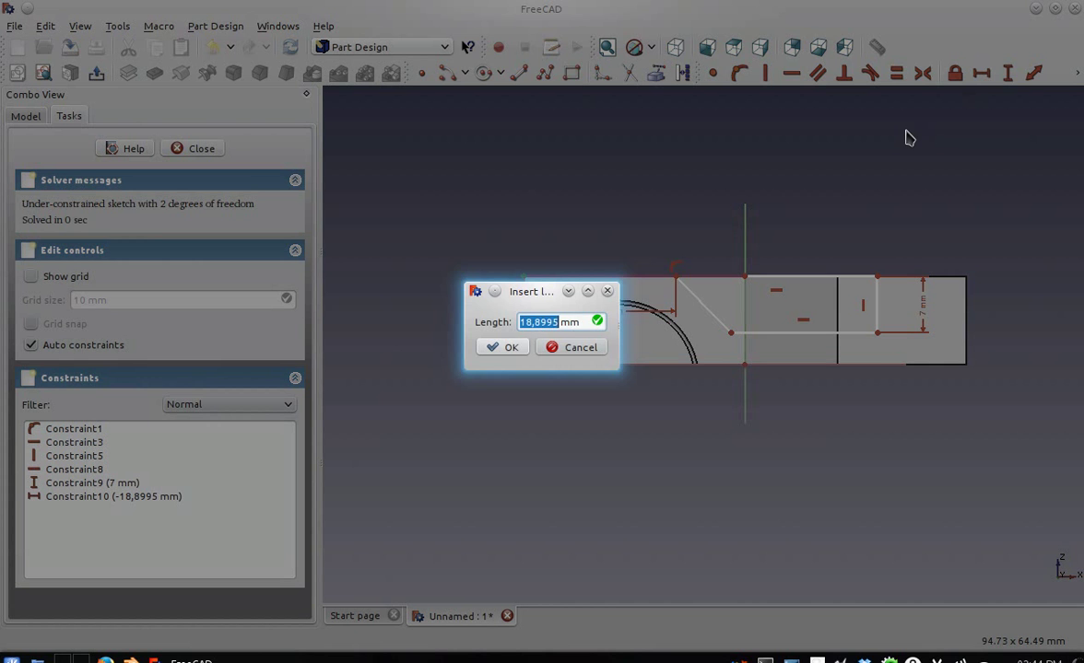
type("21")
left_click(510, 349)
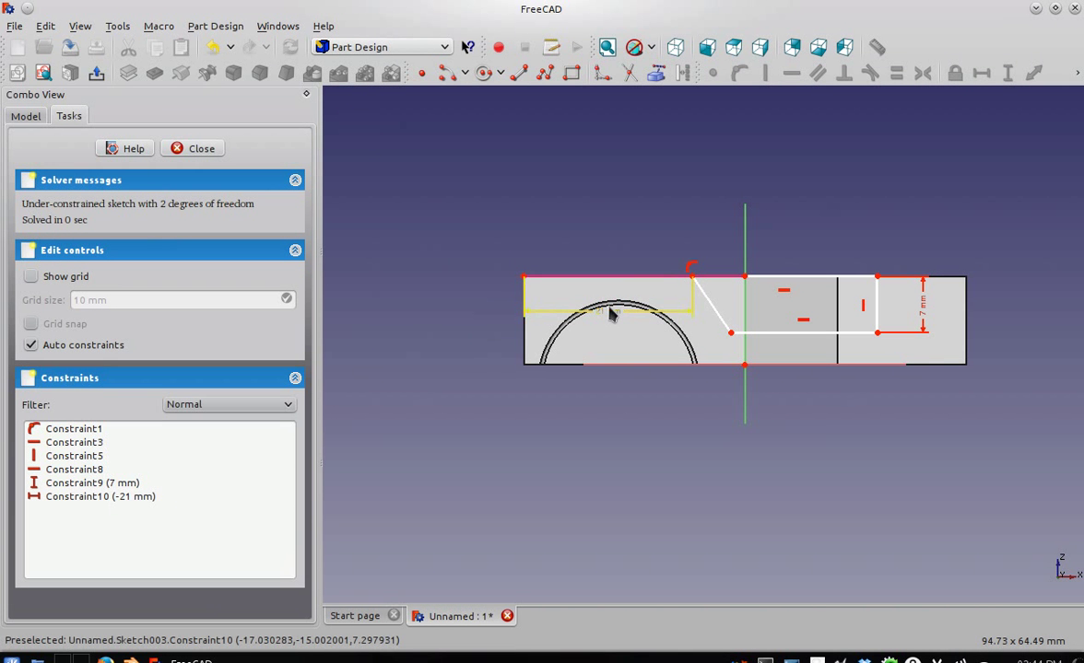
left_click_drag(610, 314, 612, 233)
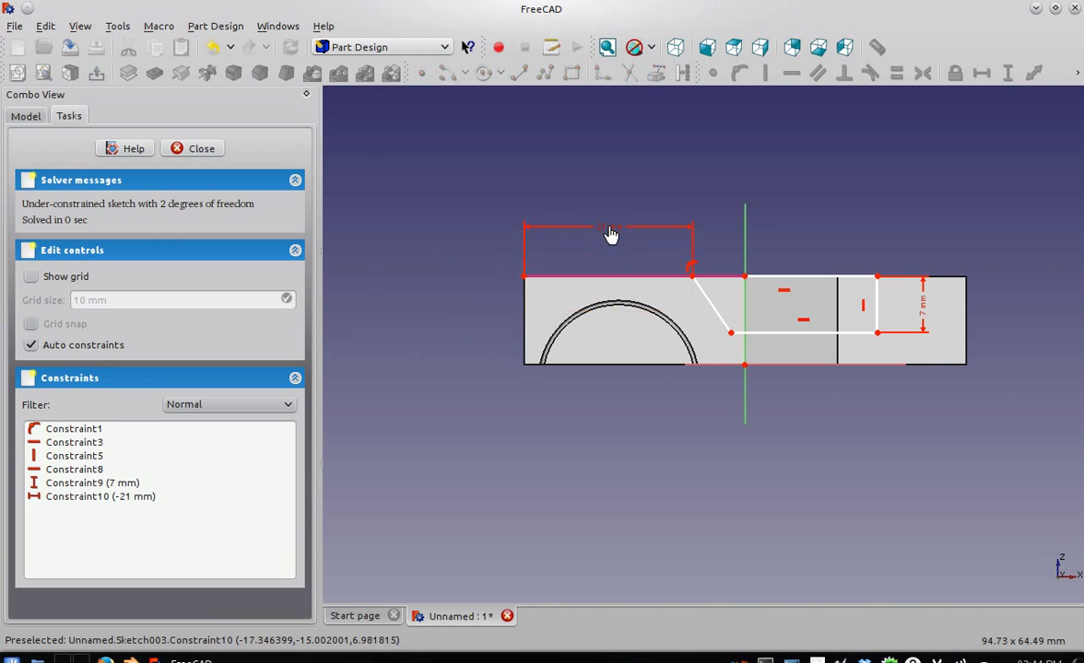
Constrain the angle between the diagonal and horizontal lines to 120°.
left_click(710, 304)
left_click(775, 334)
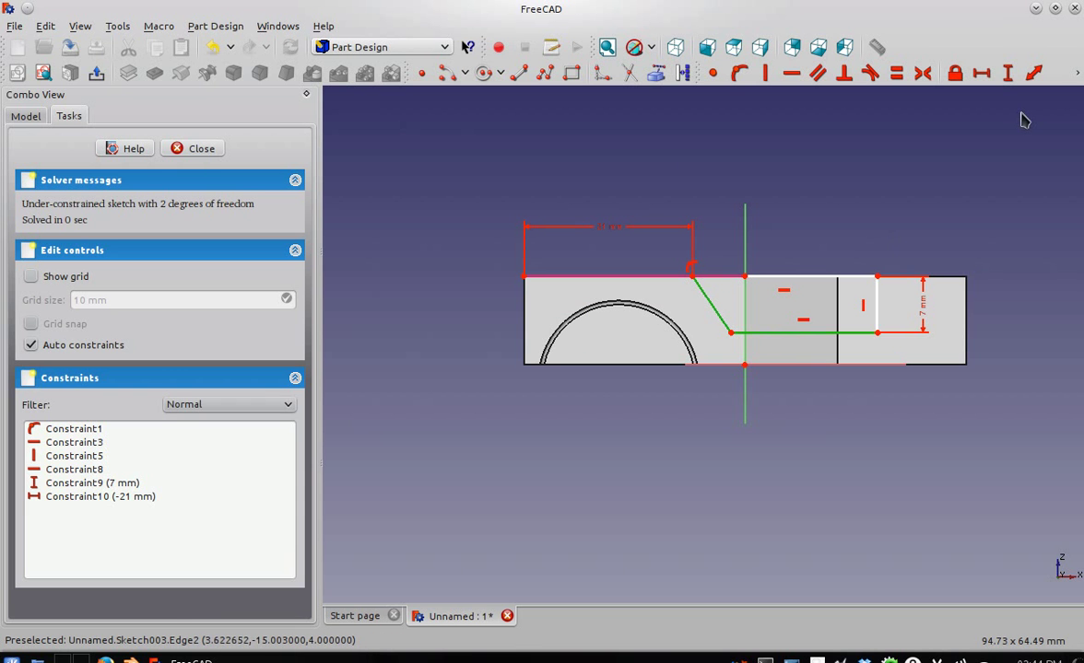
left_click(1078, 72)
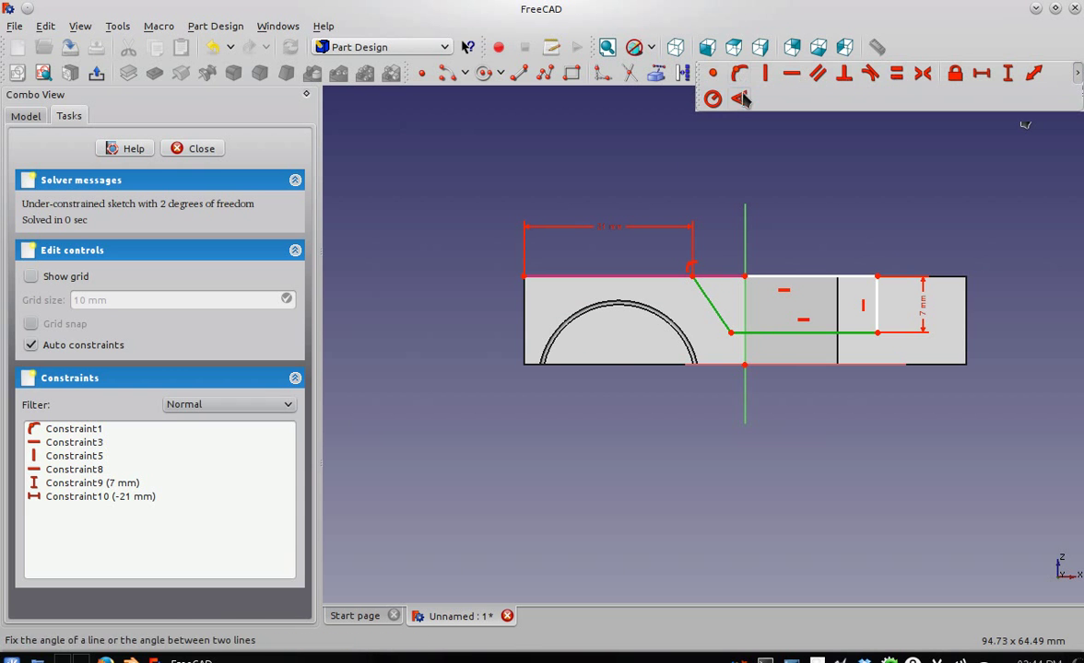
left_click(740, 97)
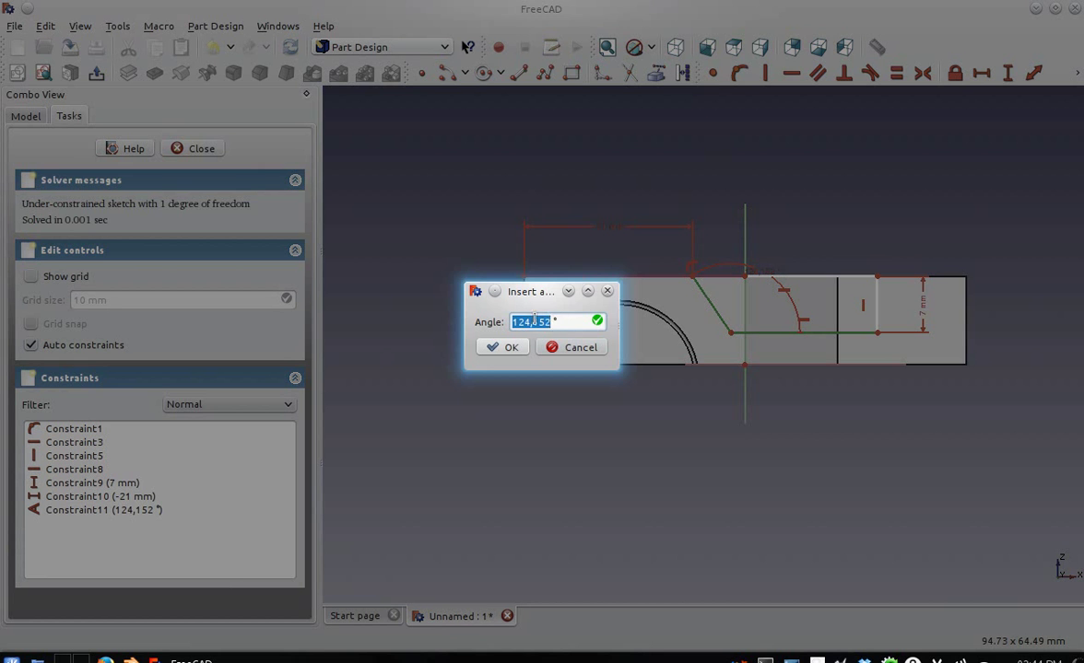
type("120")
left_click(510, 348)
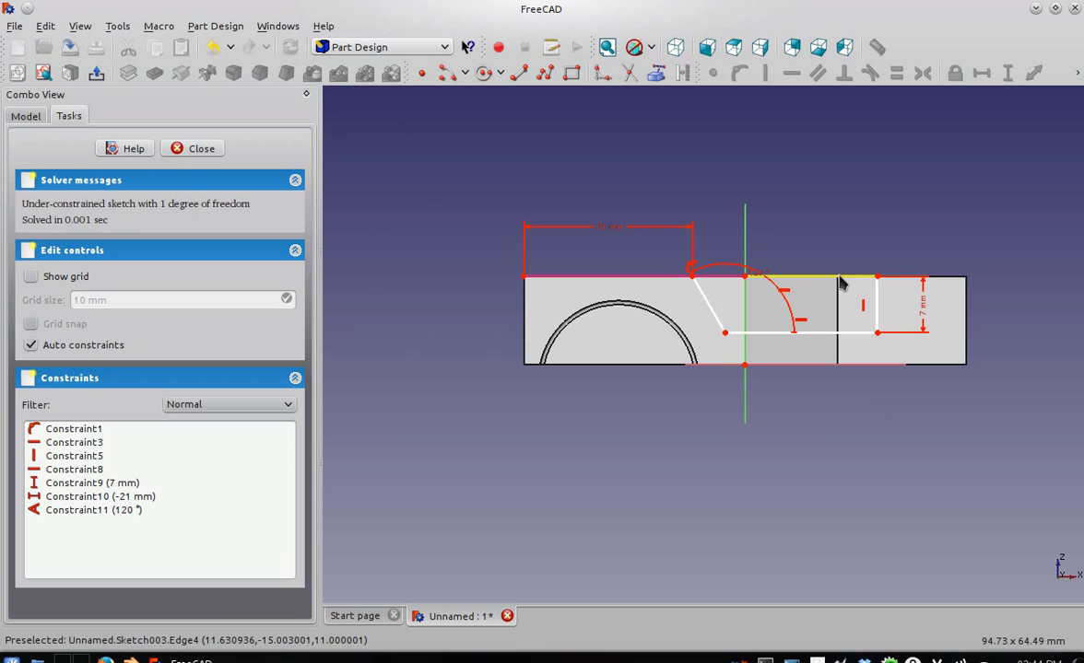
Reference the body's right edge and set a 19 mm horizontal distance to the outline's corner.
left_click(877, 277)
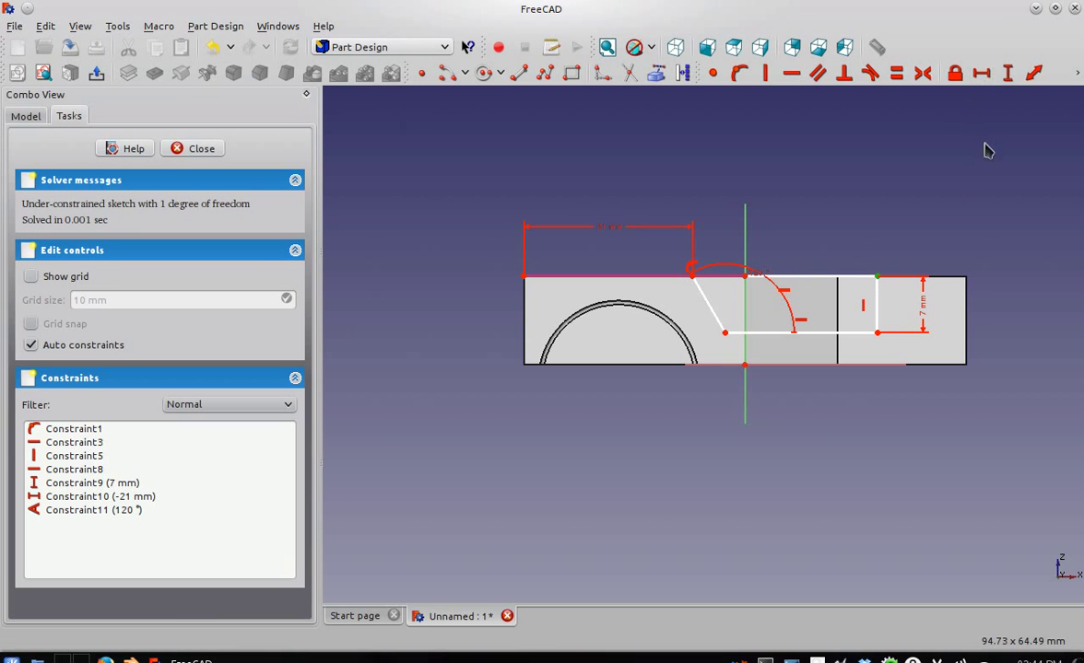
left_click(984, 325)
left_click(966, 317)
right_click(932, 186)
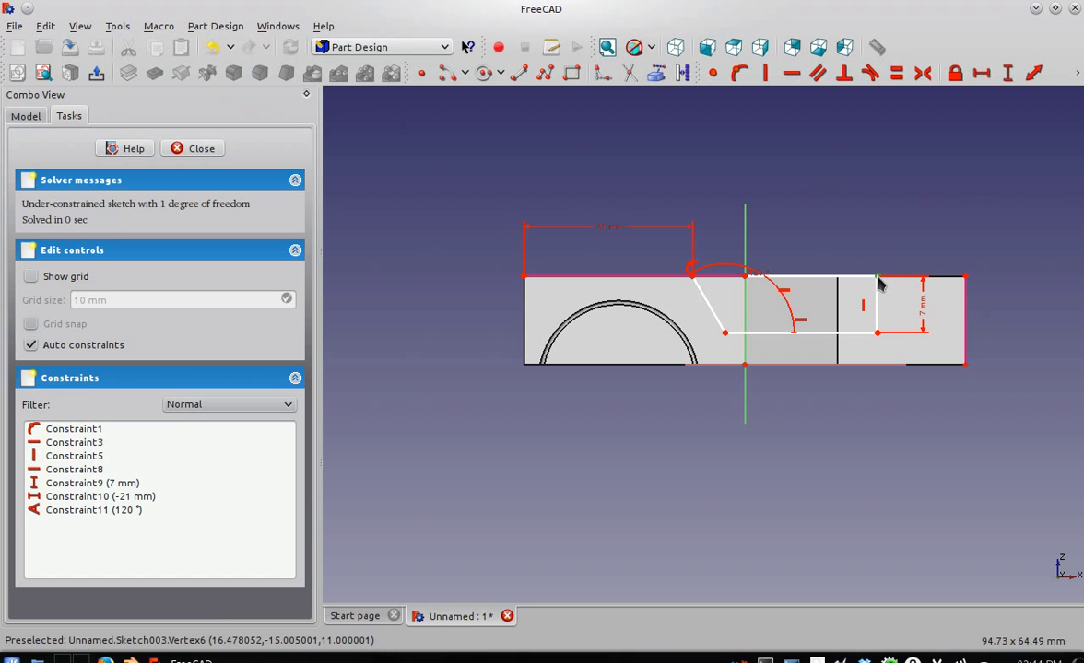
left_click(965, 278)
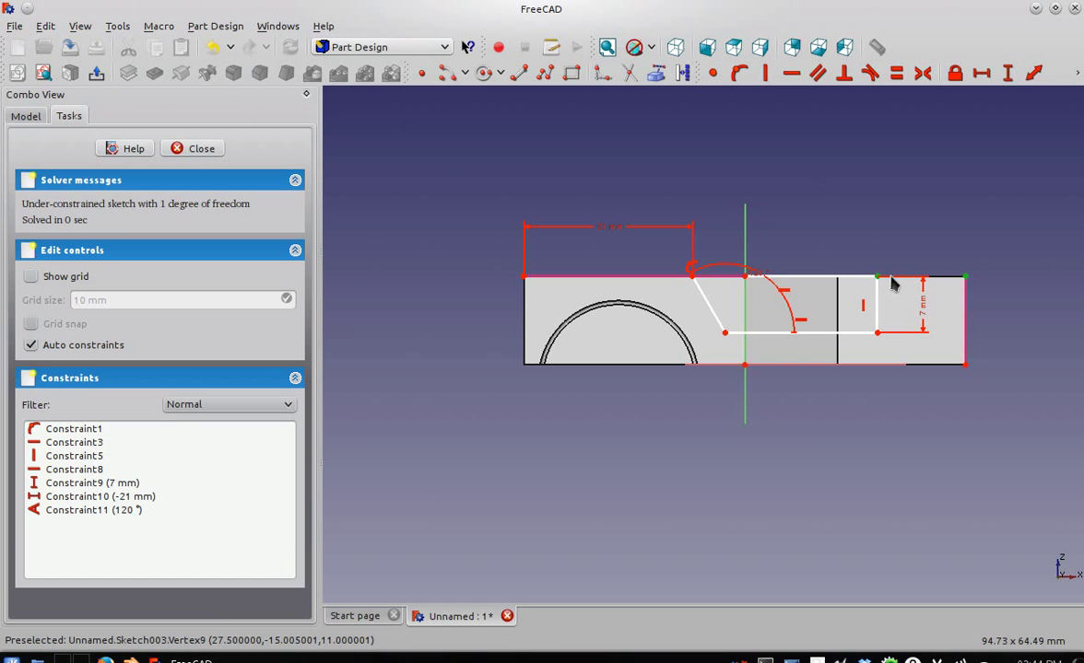
left_click(982, 73)
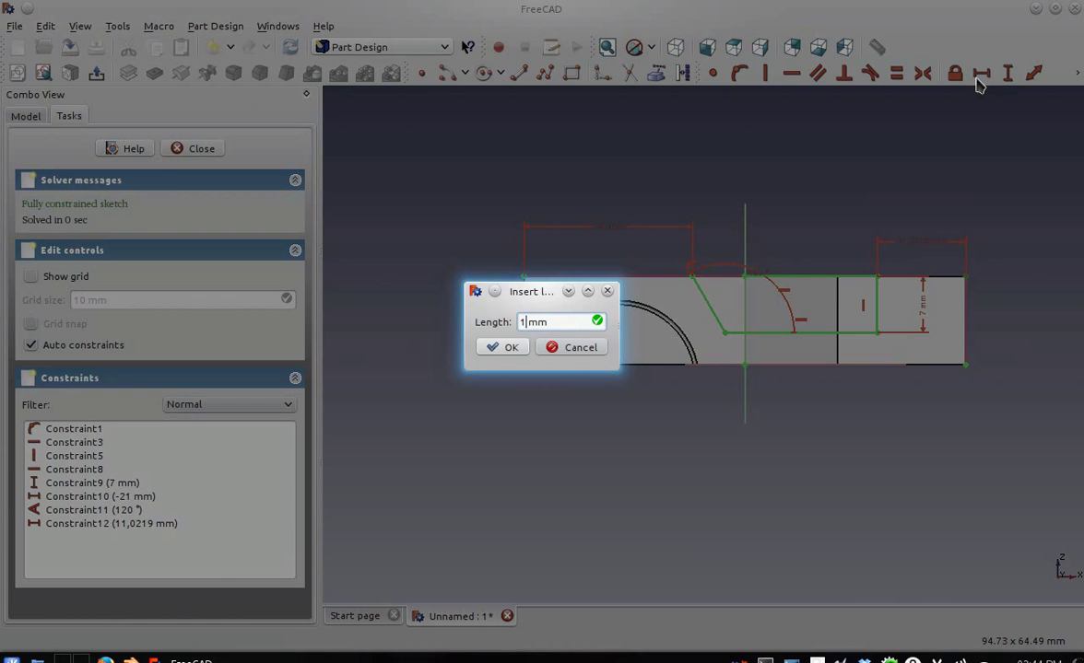
left_click(507, 352)
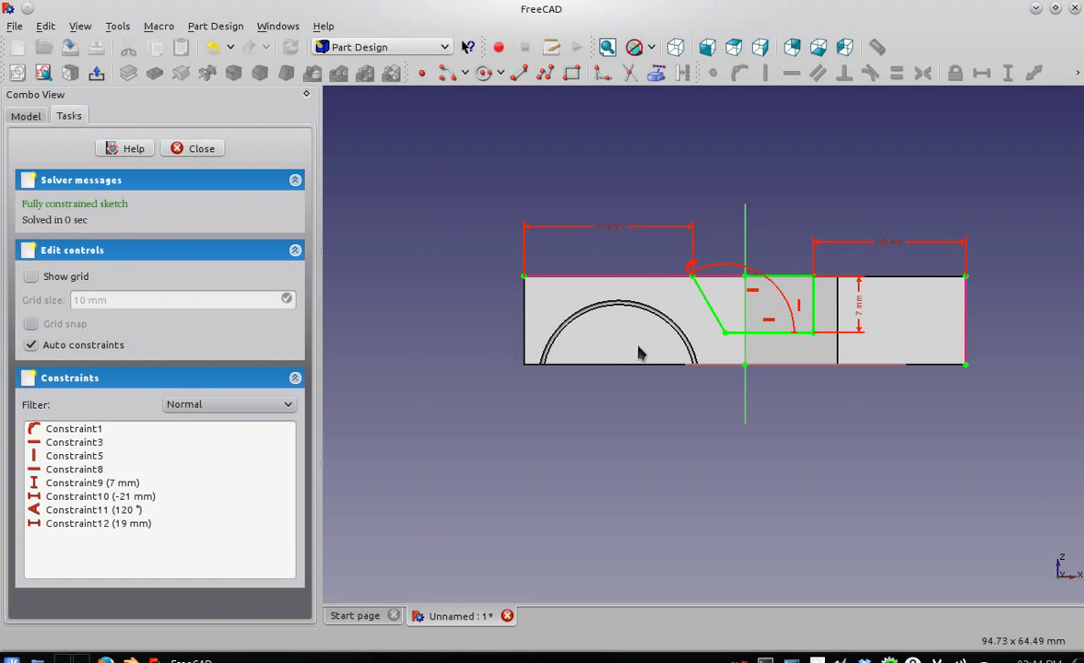
Close the sketch and pocket the profile Through all, notching the block's side.
left_click(205, 156)
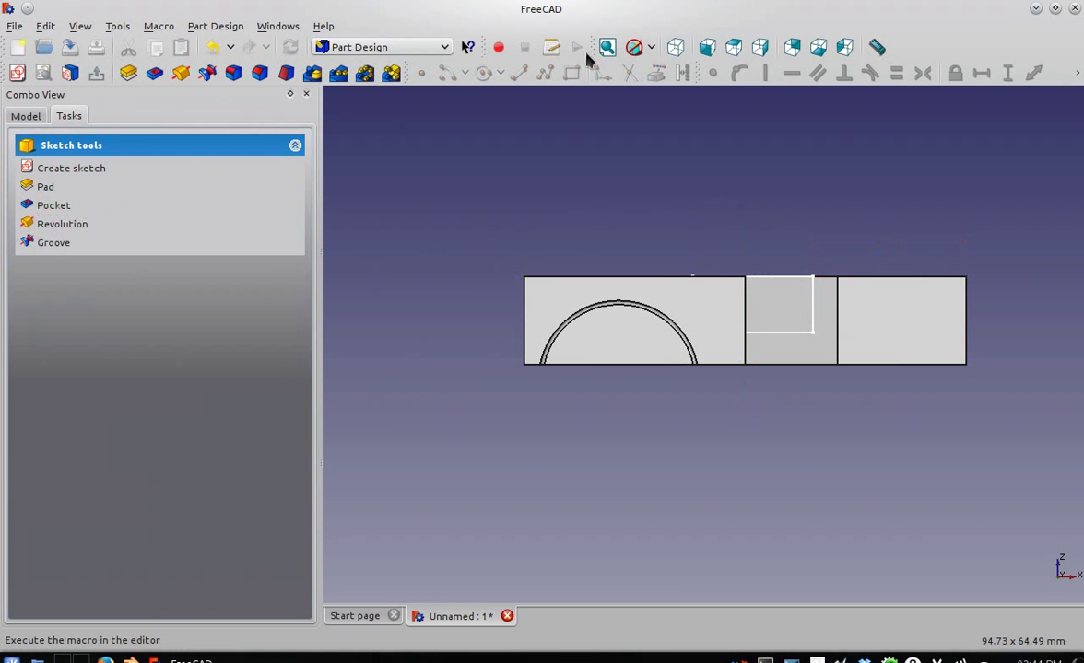
left_click(675, 47)
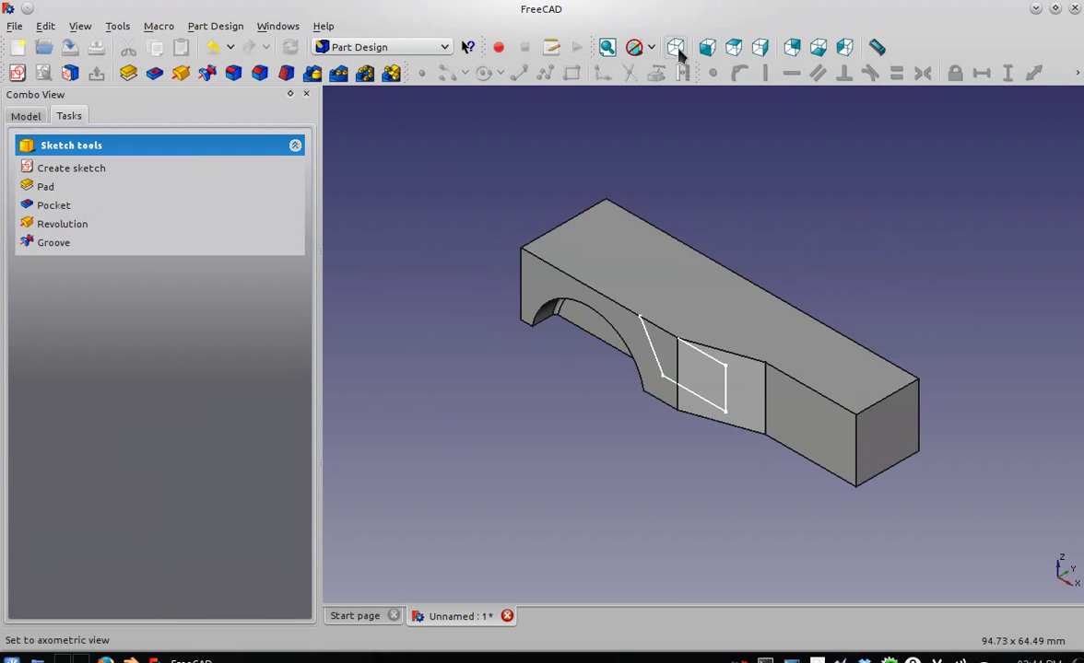
left_click(53, 201)
left_click(237, 208)
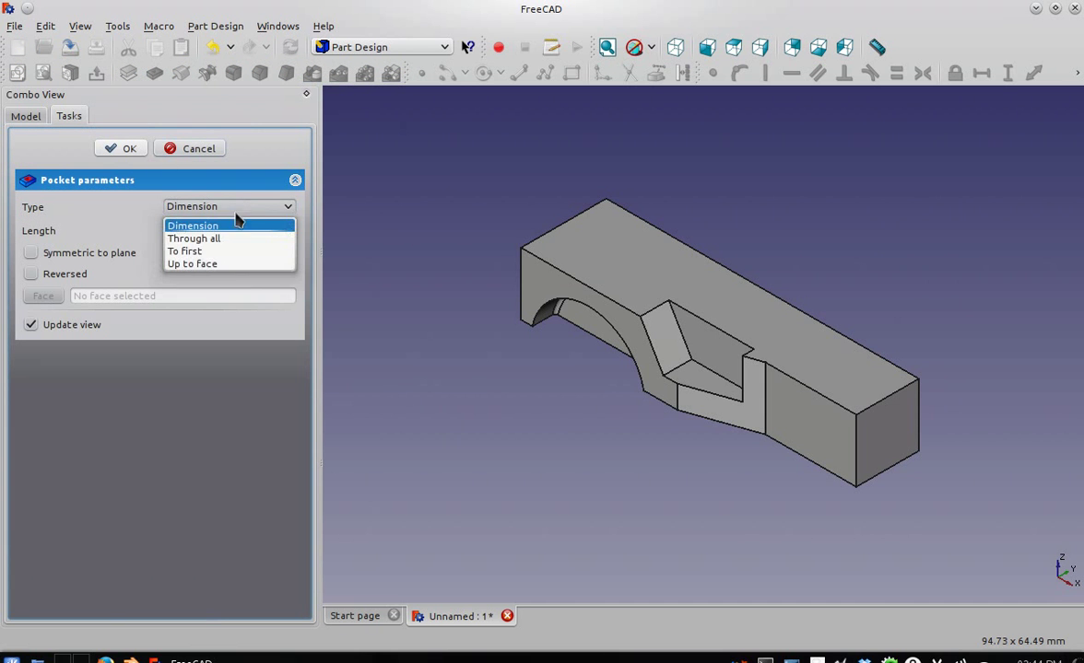
left_click(226, 238)
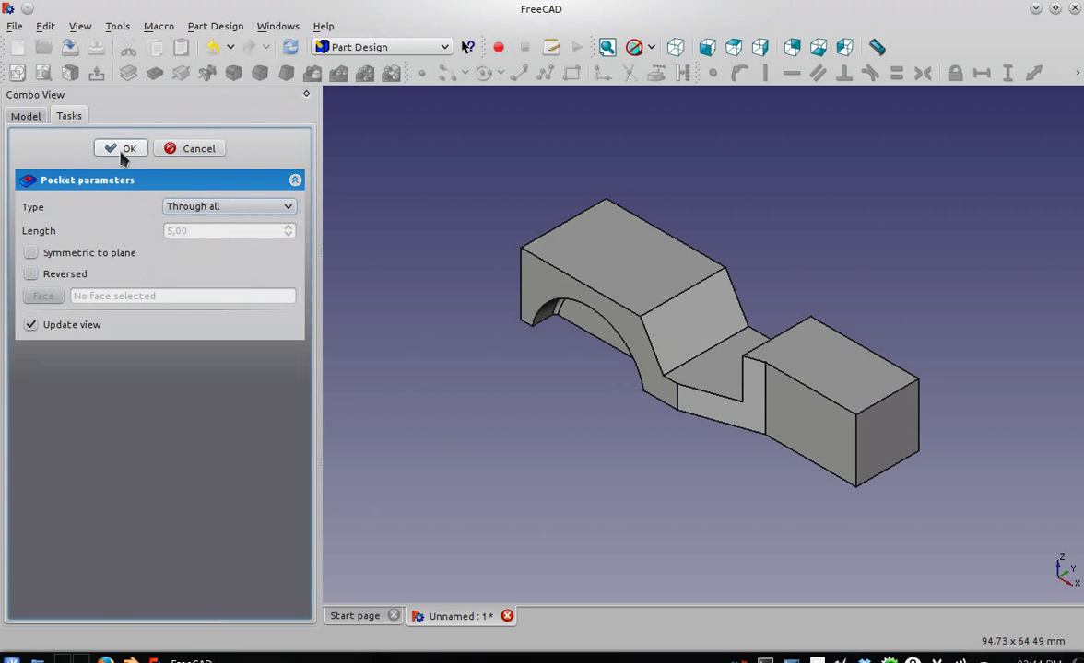
left_click(125, 150)
scroll(518, 376, "down", 2)
scroll(518, 376, "up", 2)
scroll(518, 376, "down", 1)
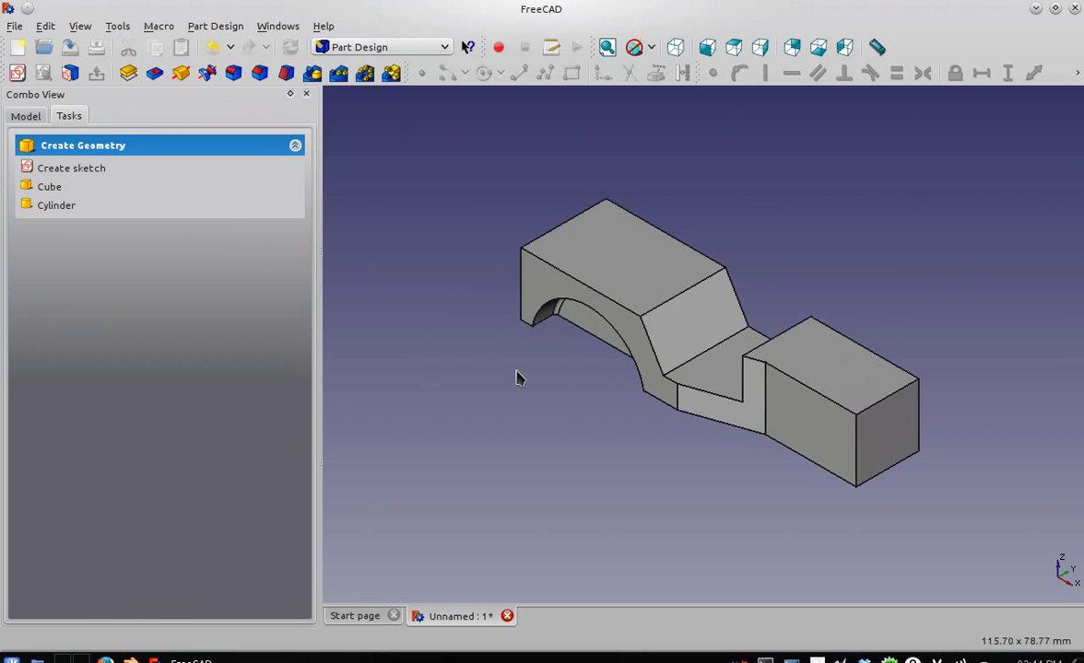
In the Part workbench, select the slanted face, pocket floor, facing wall and front face for removal.
left_click(382, 47)
left_click(345, 229)
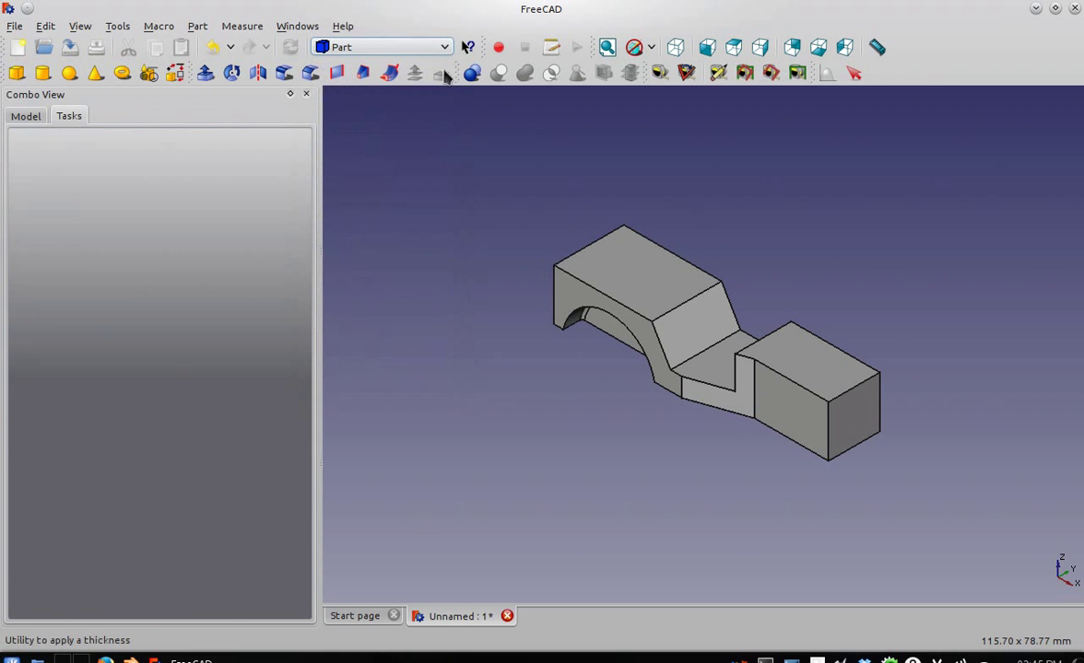
left_click(700, 341, "ctrl")
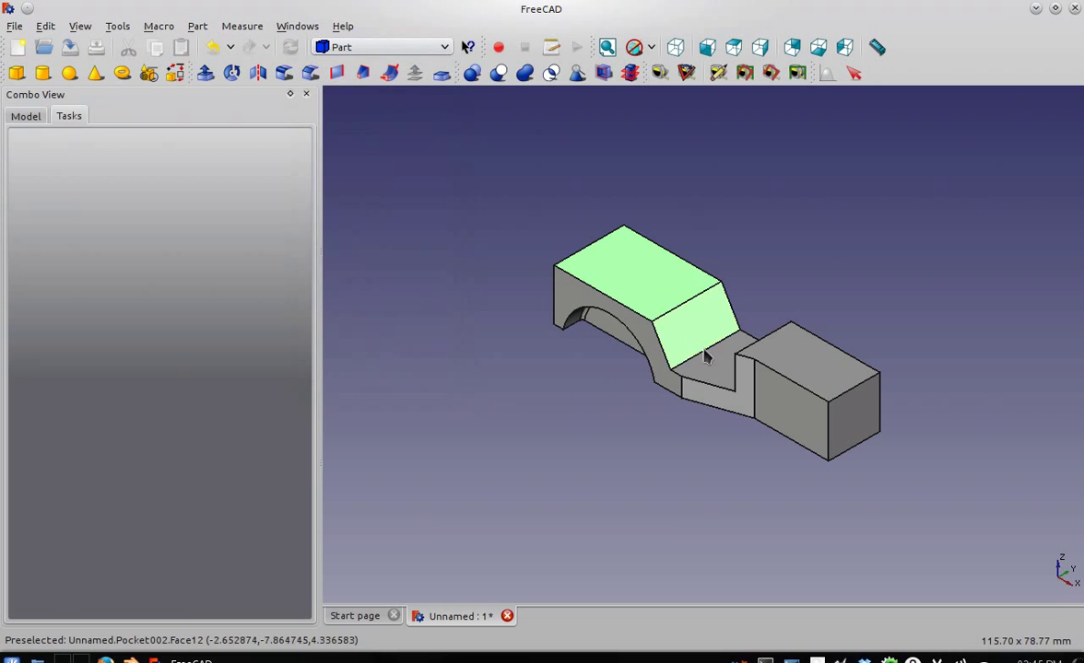
left_click(705, 374, "ctrl")
mouse_move(673, 382)
middle_mouse_down()
mouse_move(631, 440)
mouse_move(856, 416)
mouse_move(779, 448)
mouse_move(564, 449)
mouse_move(423, 432)
middle_mouse_up()
left_click(788, 281, "ctrl")
left_click(779, 336, "ctrl")
mouse_move(778, 336)
middle_mouse_down()
mouse_move(810, 435)
mouse_move(741, 417)
mouse_move(585, 426)
mouse_move(622, 434)
middle_mouse_up()
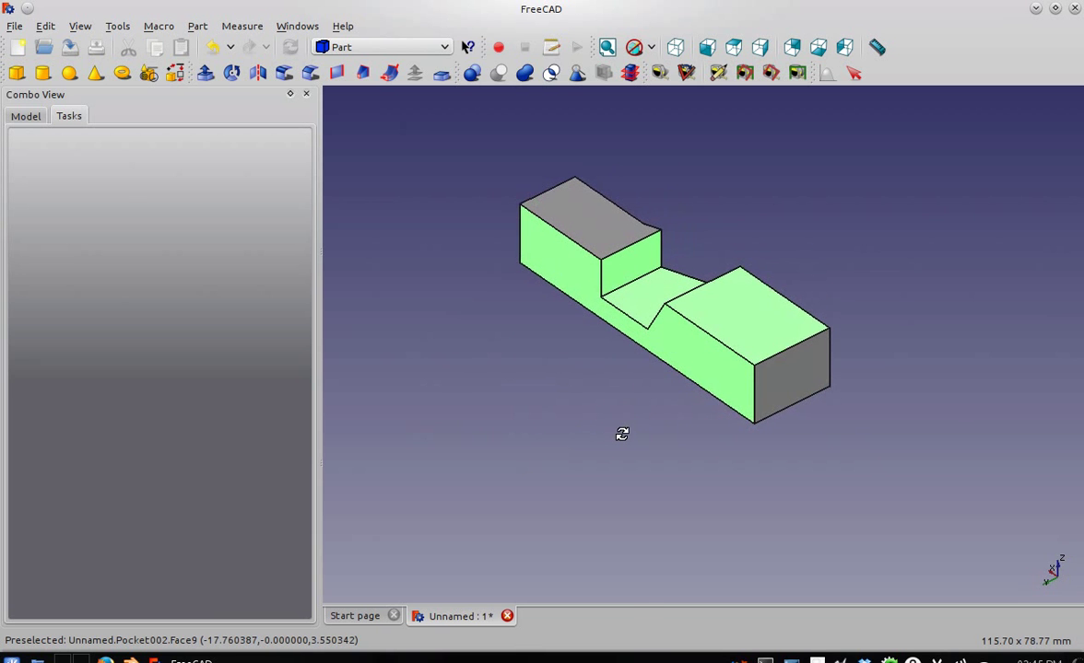
Apply a Thickness of -1 with Skin mode and Arc joins to hollow the body.
left_click(442, 74)
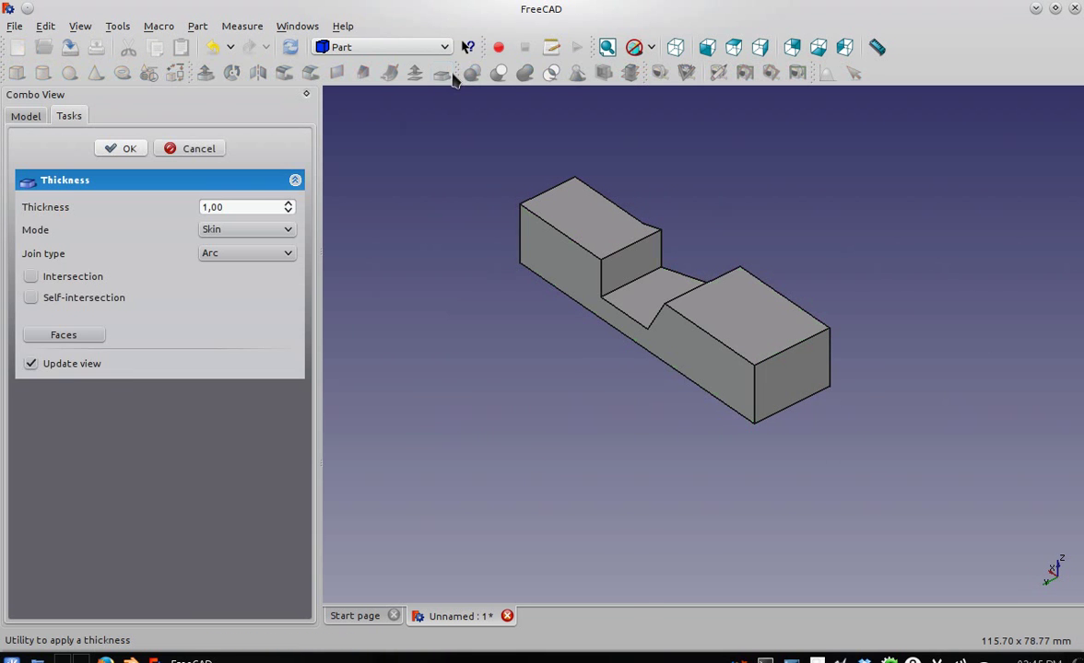
triple_click(229, 210)
key("BackSpace")
type("-1")
left_click(218, 229)
left_click(217, 245)
left_click(217, 254)
left_click(226, 272)
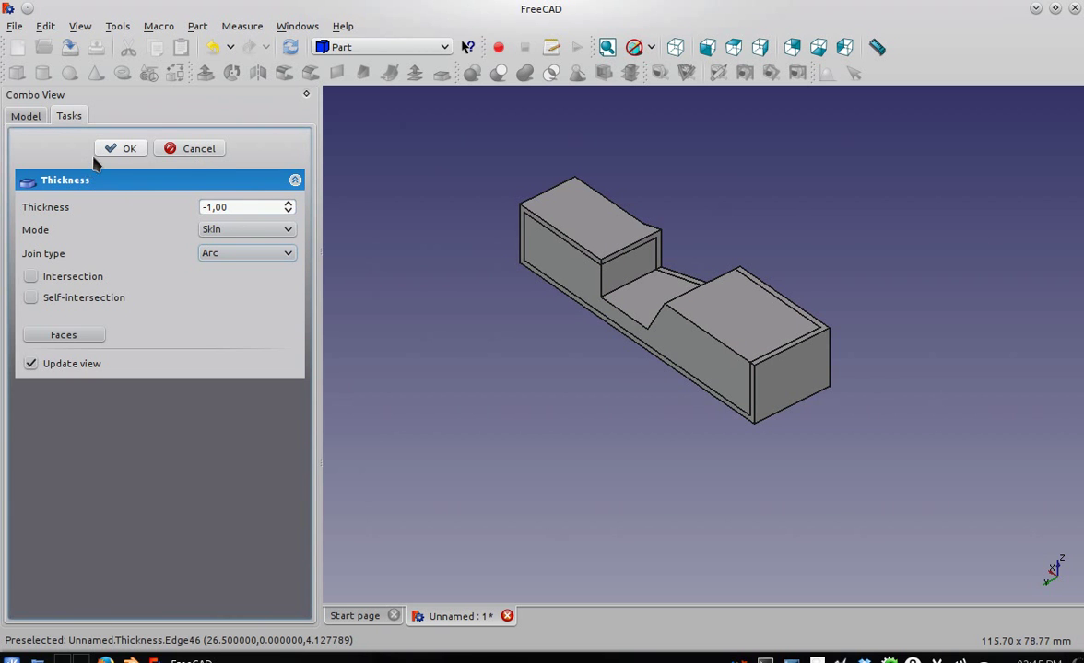
left_click(126, 150)
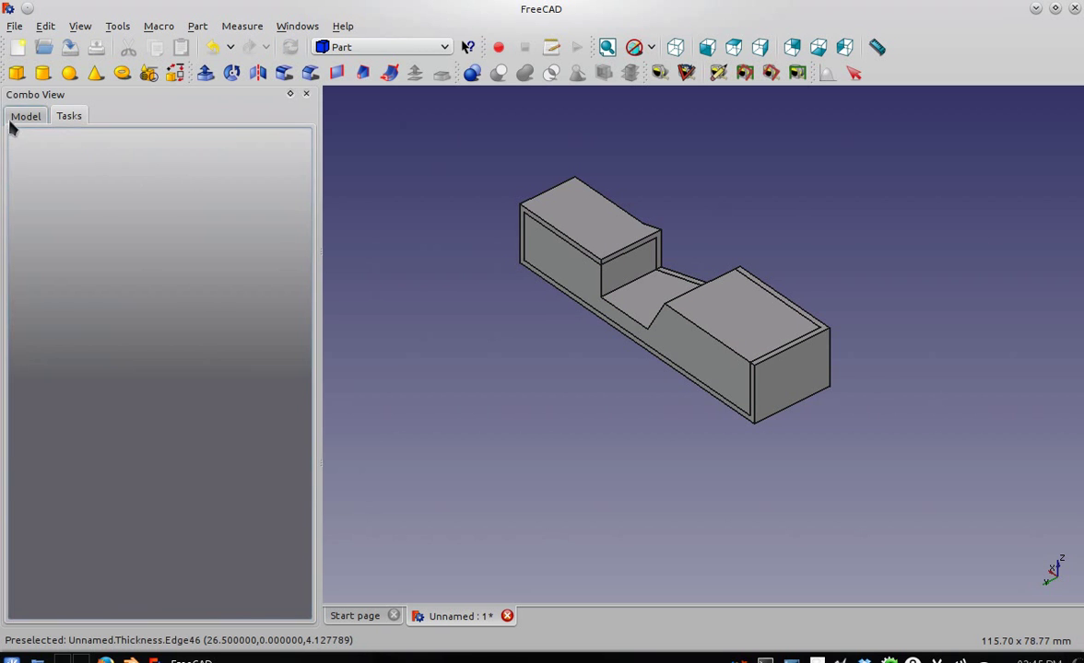
Show the model tree and inspect the Thickness feature's base, Pocket002.
left_click(13, 119)
left_click(34, 234)
left_click(79, 247)
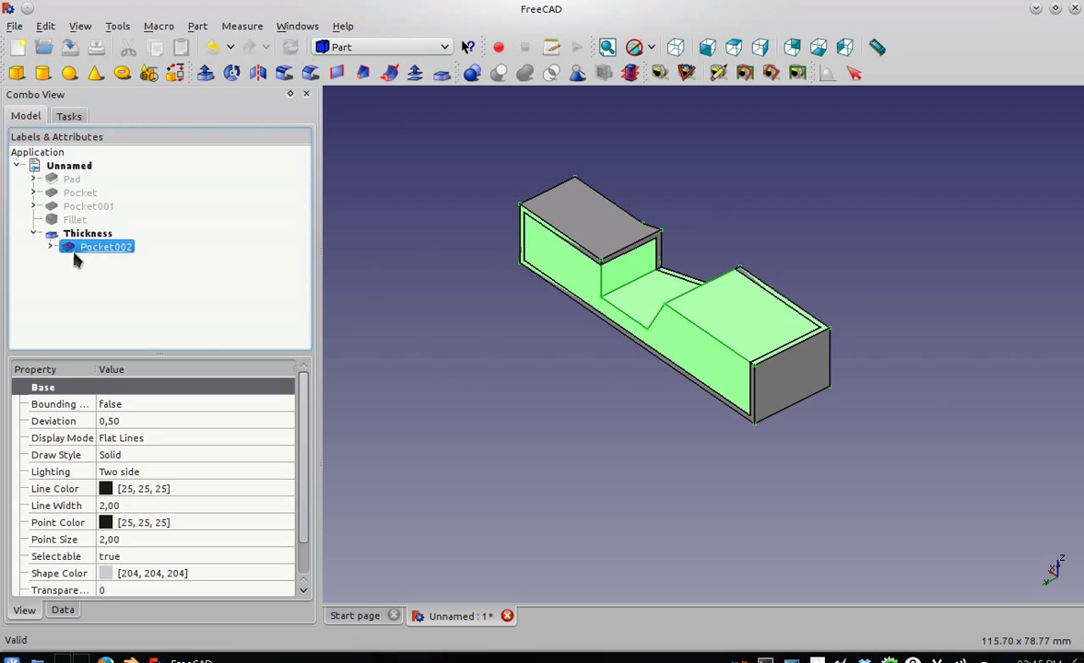
left_click(34, 234)
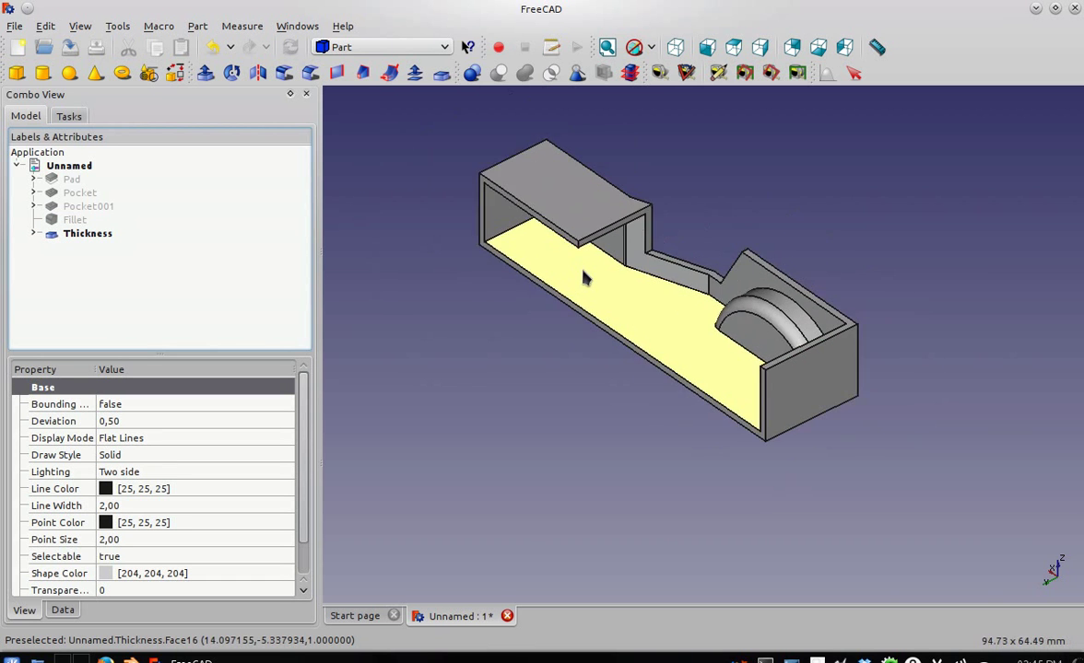
Orbit to look inside the shell, then fit it in an isometric view.
mouse_move(573, 336)
middle_mouse_down()
mouse_move(625, 302)
mouse_move(765, 302)
mouse_move(617, 363)
mouse_move(783, 371)
mouse_move(941, 330)
middle_mouse_up()
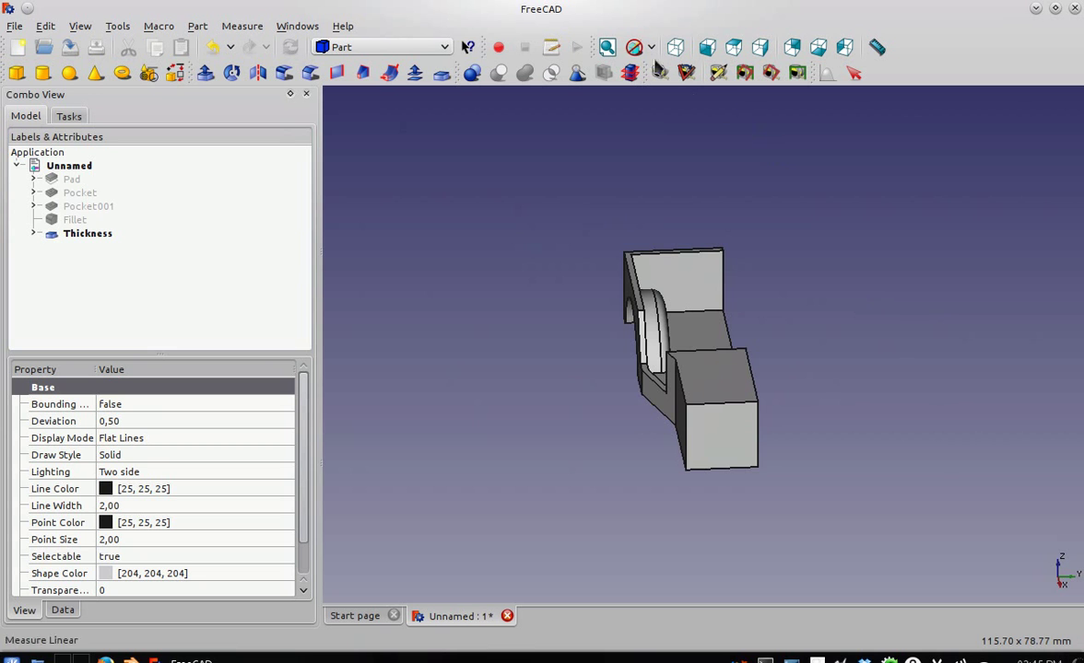
left_click(607, 47)
left_click(676, 47)
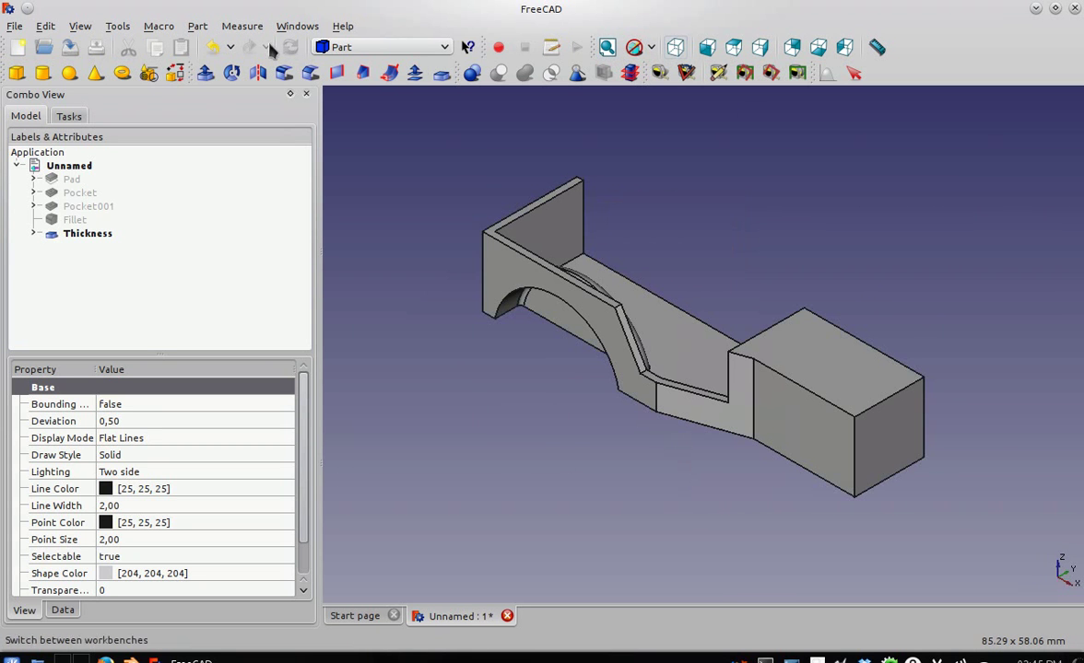
left_click(350, 47)
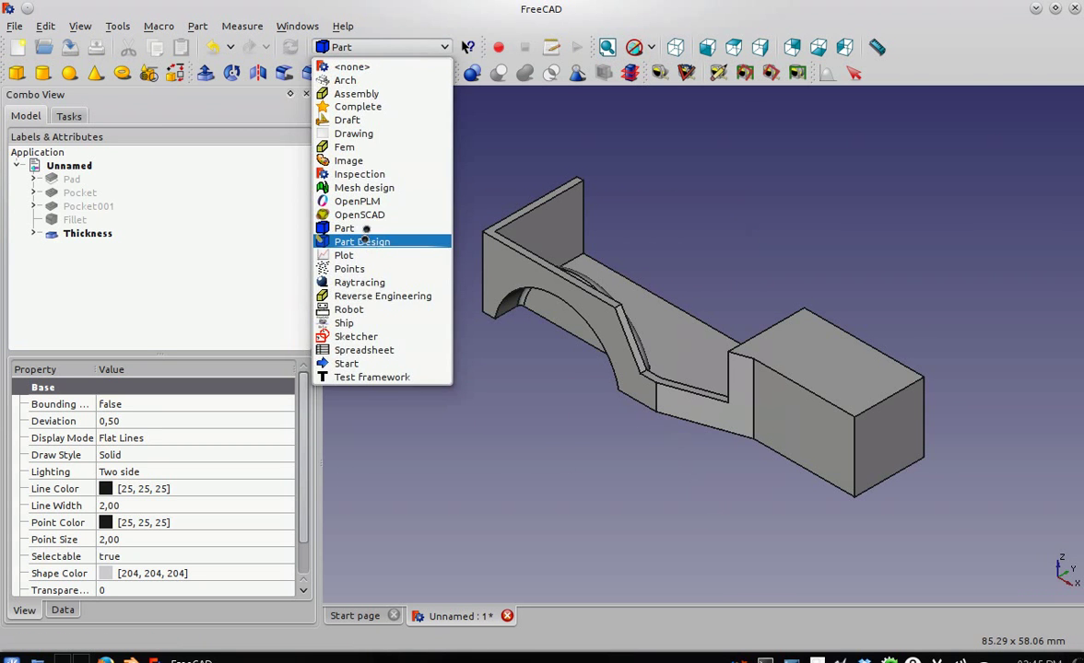
In Part Design, fillet the notch's sloped edge with a 2,00 radius.
left_click(367, 241)
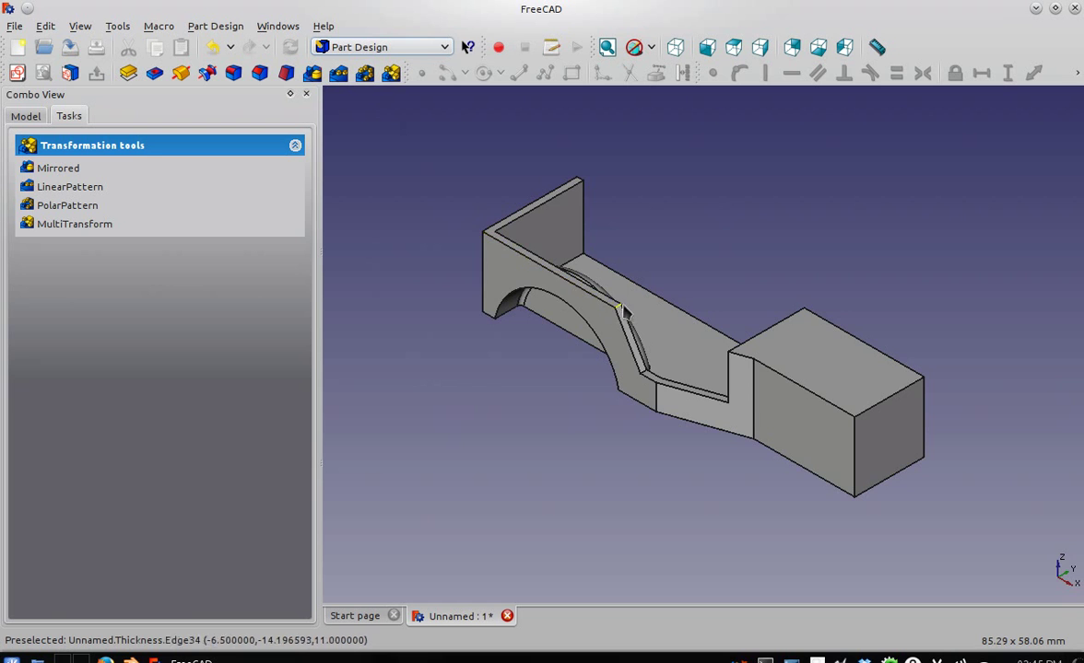
scroll(617, 310, "up", 1)
scroll(622, 310, "up", 3)
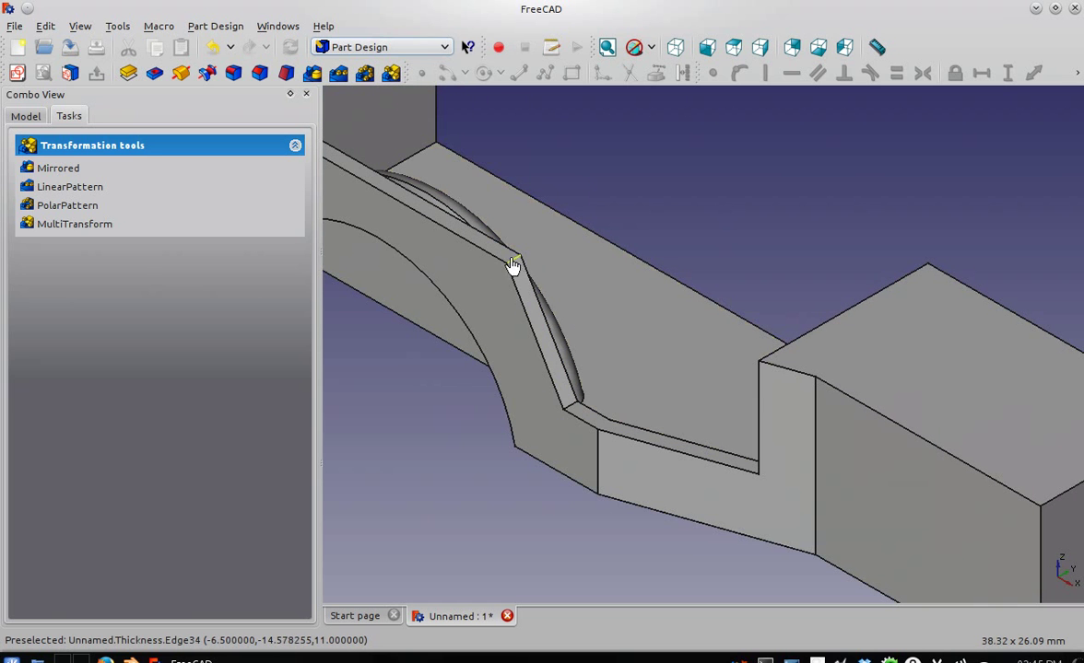
left_click(515, 265)
scroll(545, 457, "down", 4)
mouse_move(542, 464)
middle_mouse_down()
mouse_move(825, 479)
mouse_move(809, 463)
middle_mouse_up()
scroll(765, 315, "up", 3)
scroll(846, 277, "up", 3)
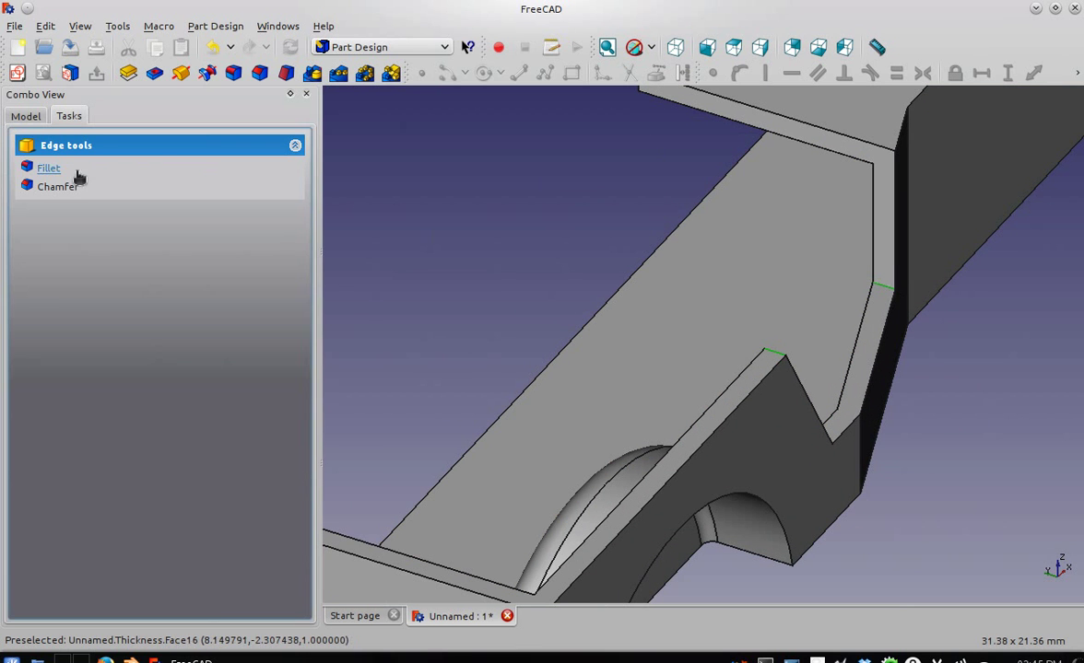
left_click(47, 170)
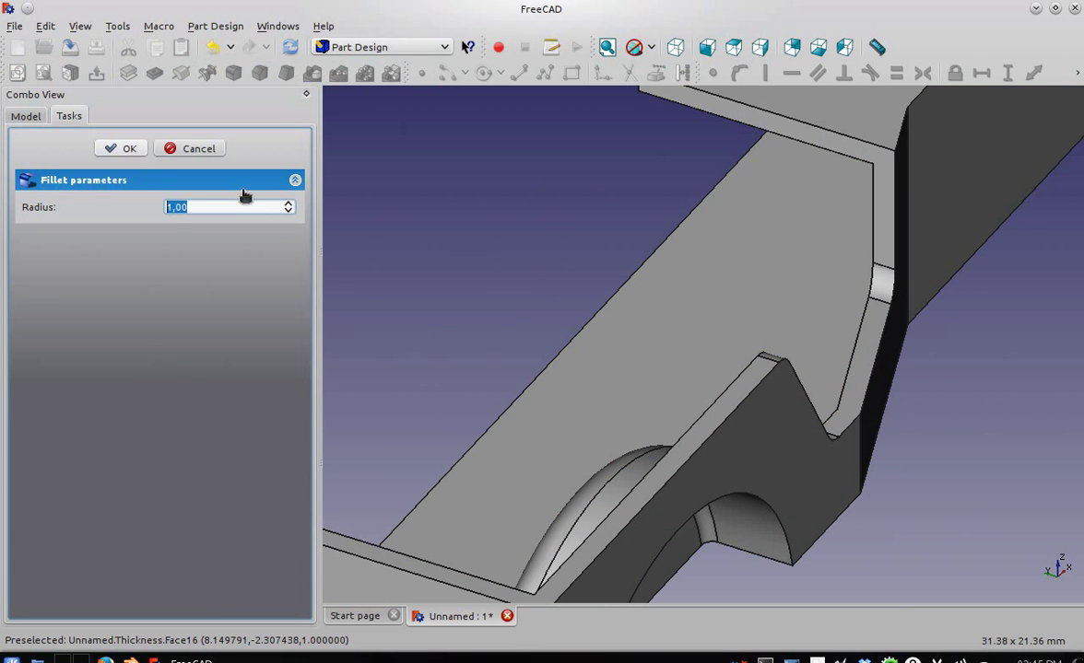
left_click(286, 204)
left_click(121, 148)
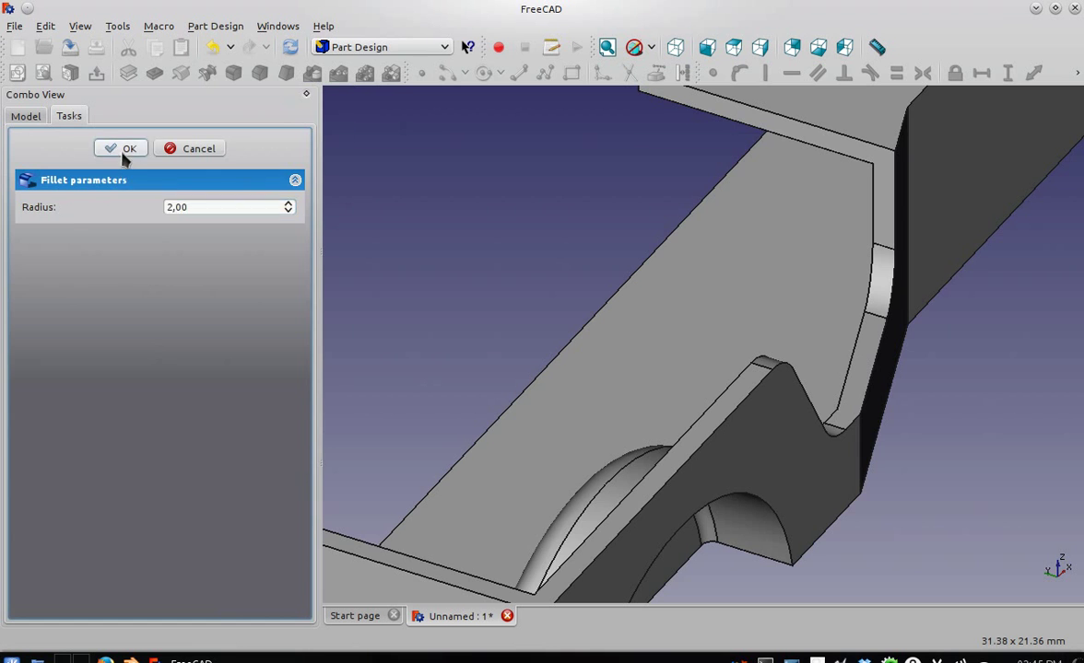
Fillet the end block's top edge and short step-corner edge at 2 mm.
left_click(607, 46)
left_click(676, 51)
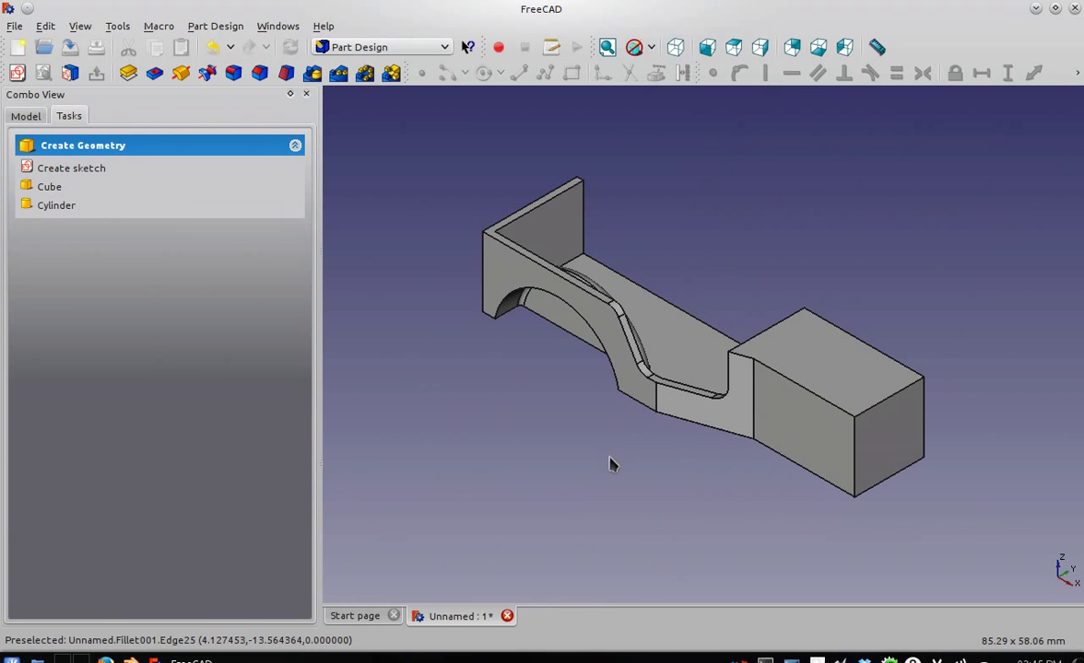
left_click(844, 411)
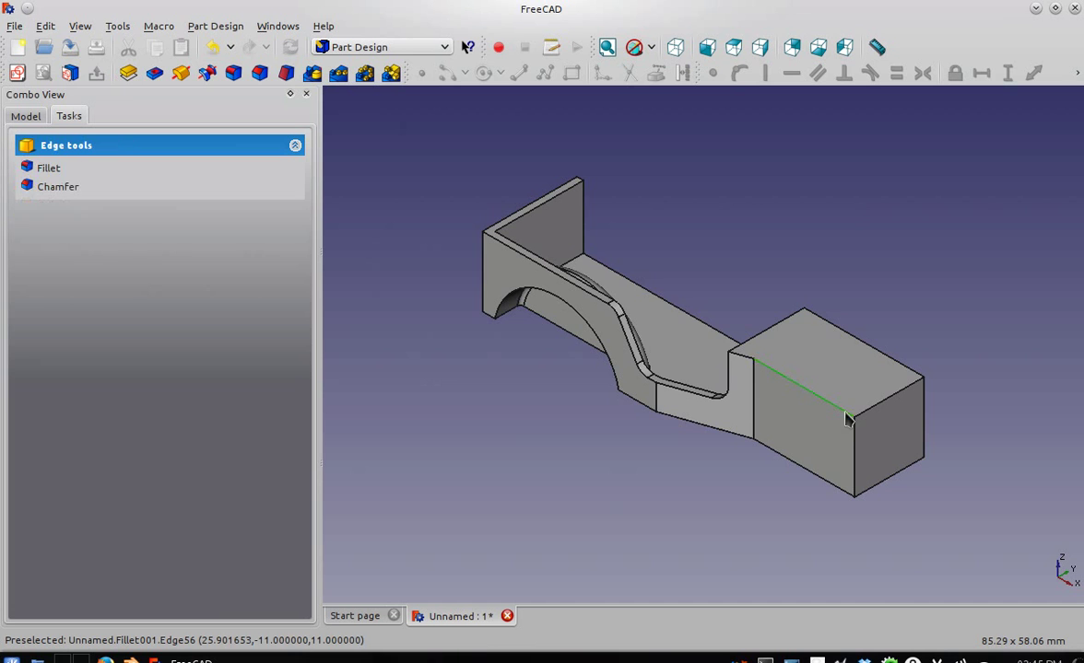
left_click(743, 361)
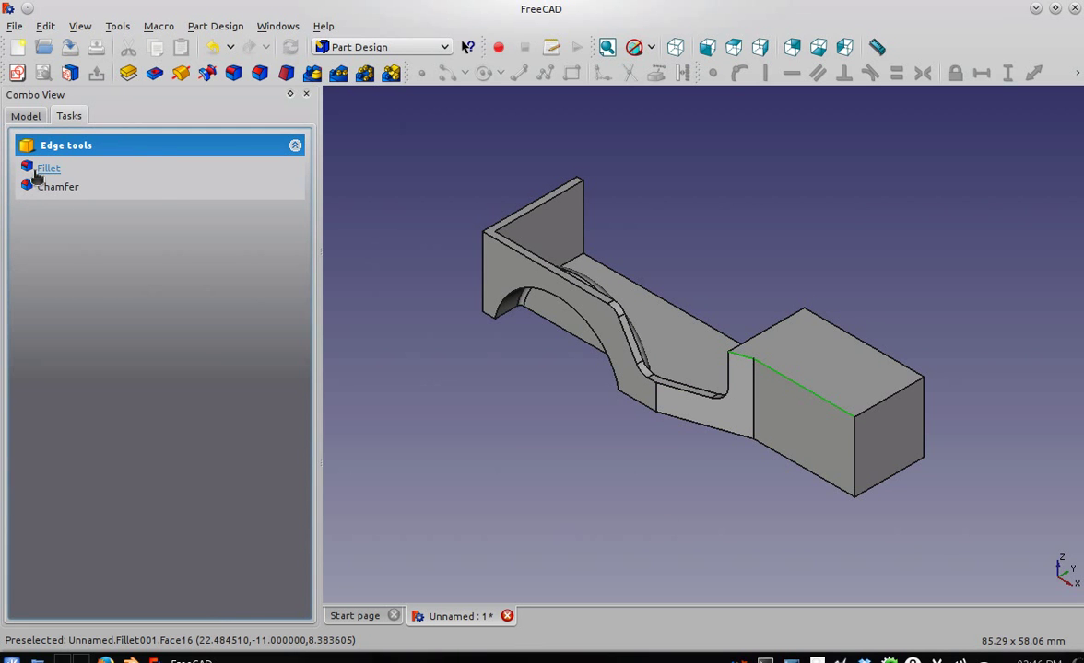
left_click(48, 169)
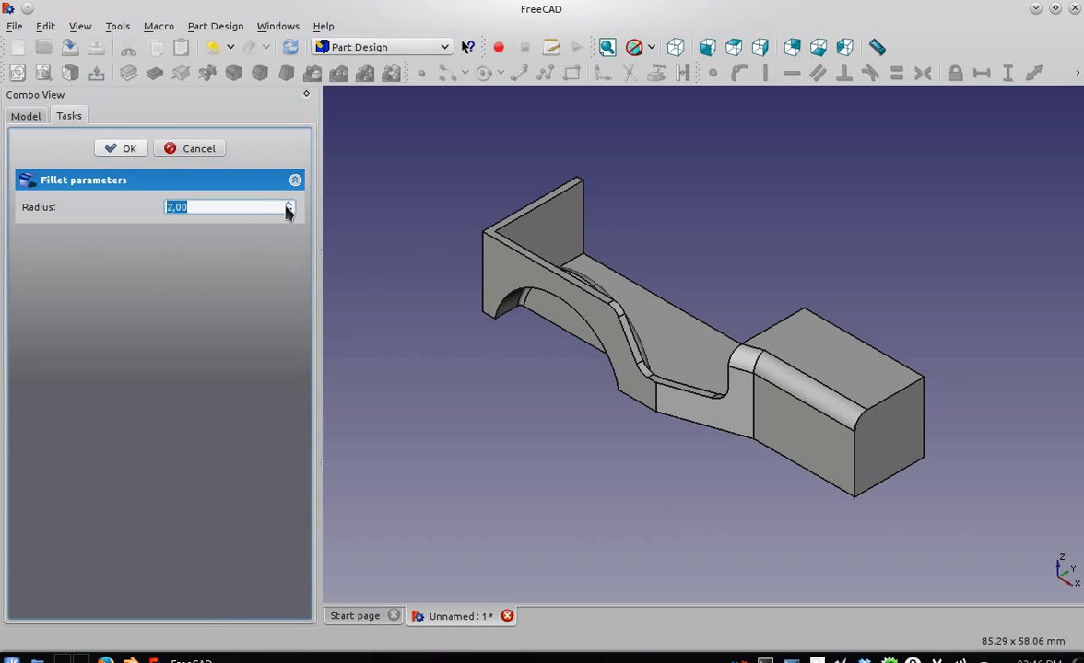
left_click(127, 151)
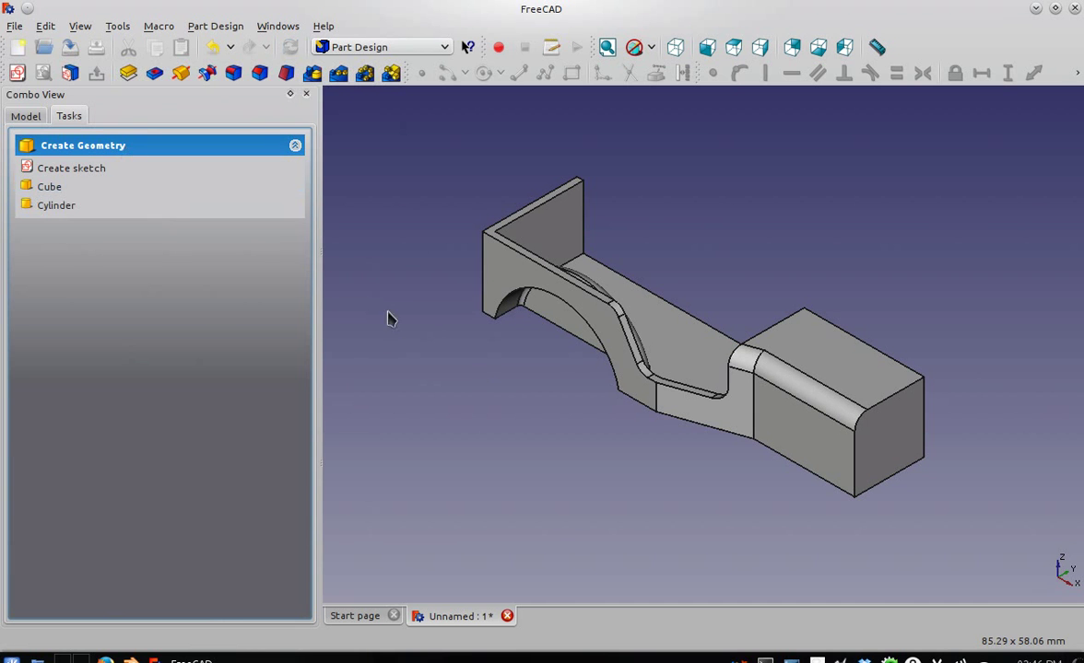
scroll(481, 388, "down", 2)
scroll(481, 388, "up", 2)
scroll(481, 388, "down", 1)
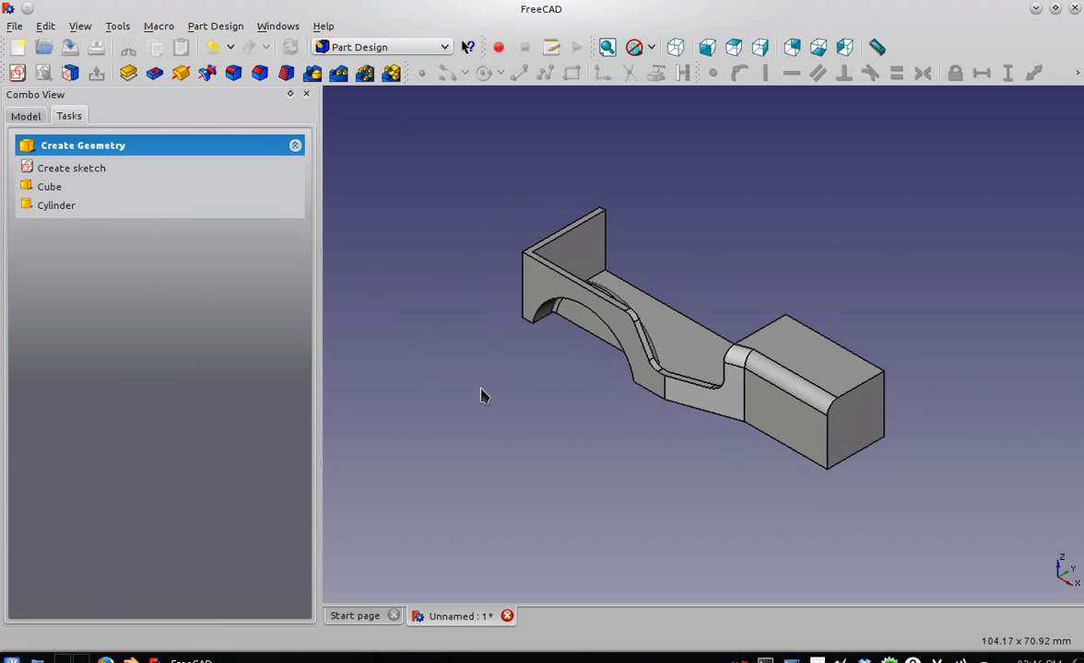
middle_click_drag(647, 478, 601, 470)
Start a new sketch on the block's end face, referencing its top edge as external geometry.
left_click(810, 449)
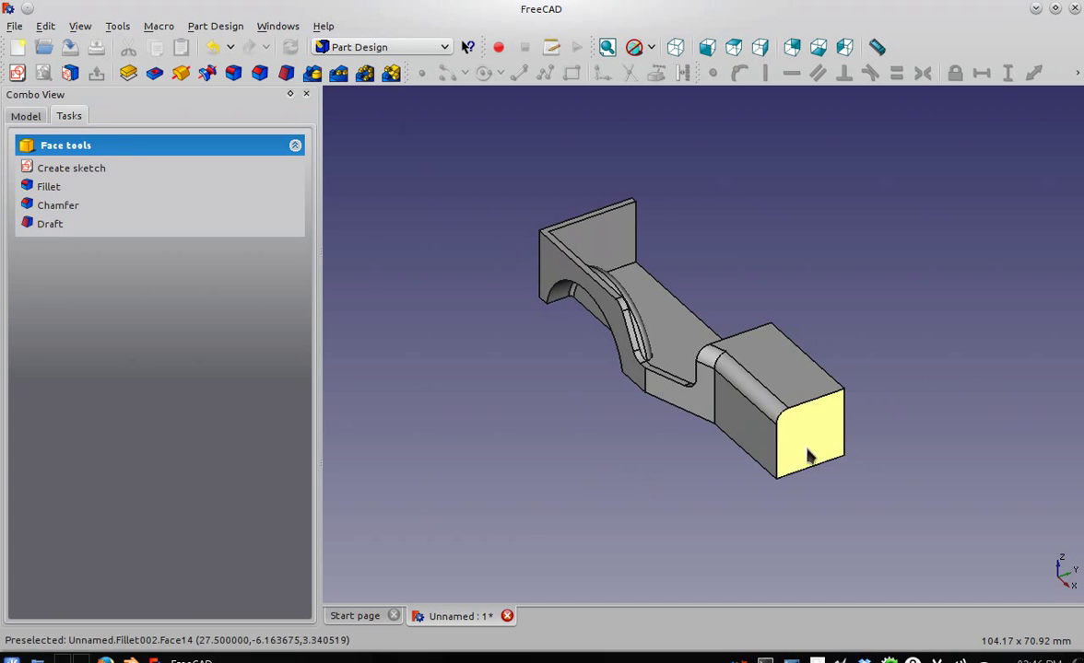
left_click(14, 77)
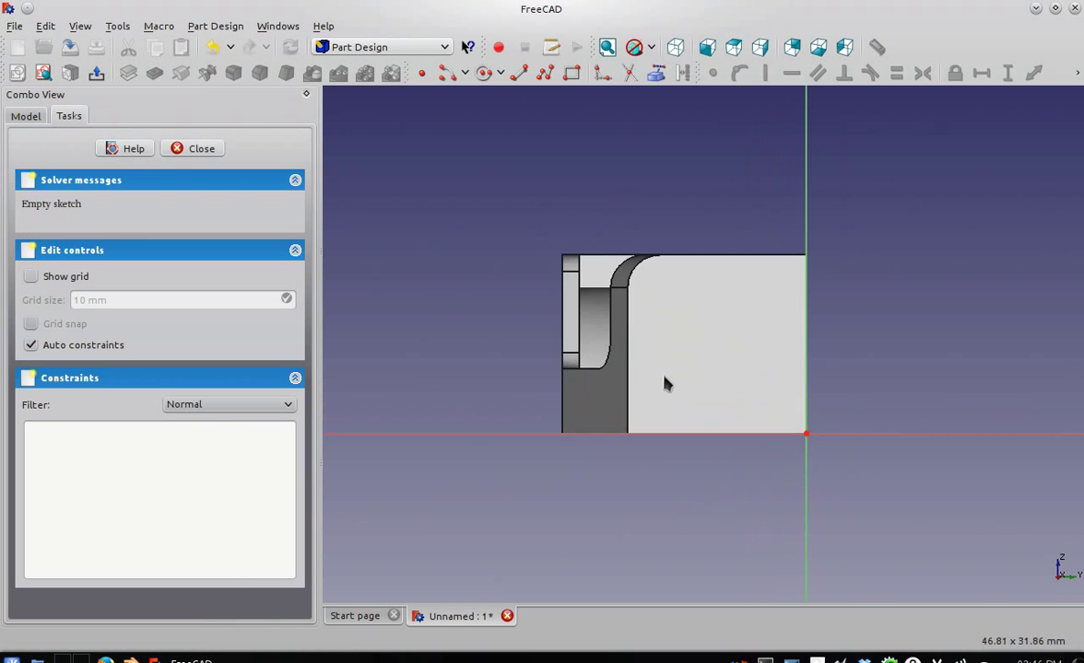
left_click(658, 76)
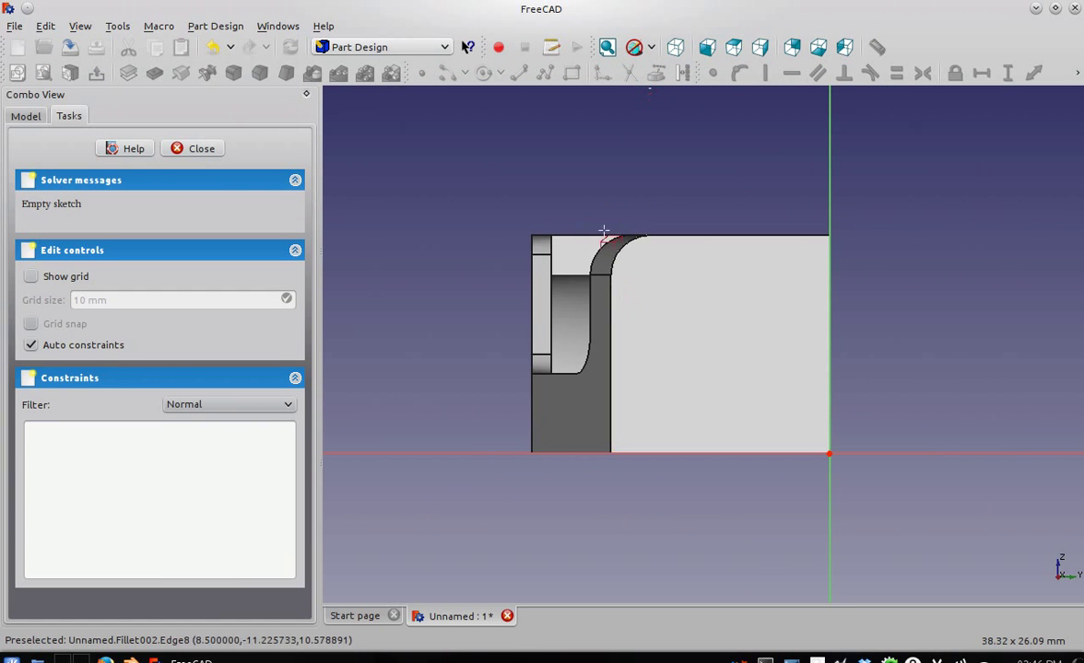
left_click(751, 235)
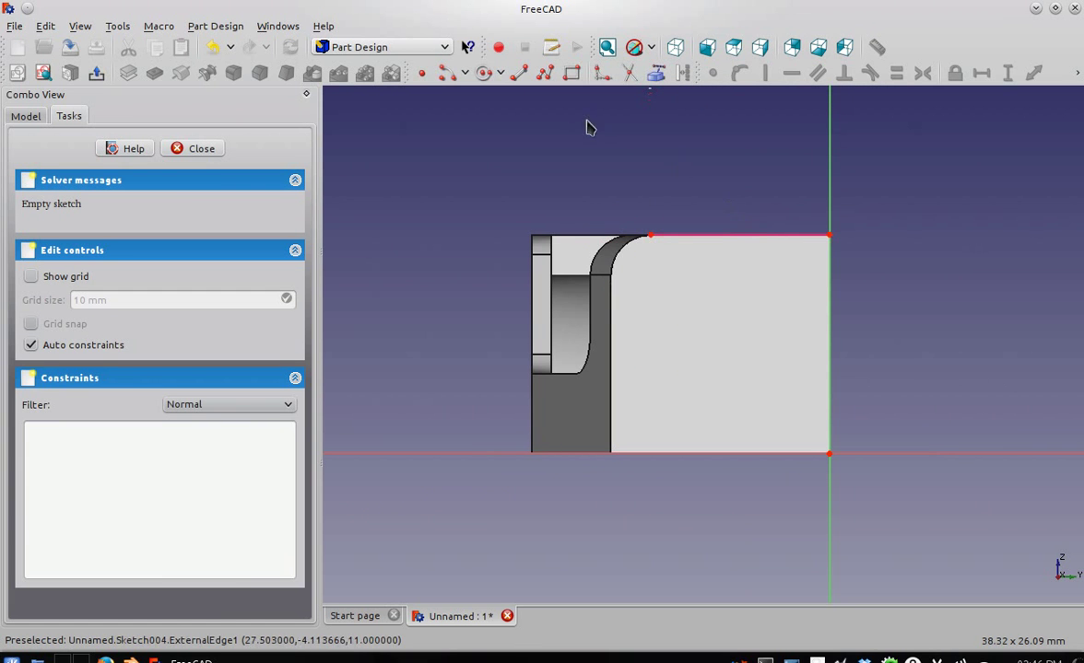
Draw a closed four-sided slanted profile from the bottom axis and delete the redundant horizontal constraint.
left_click(545, 73)
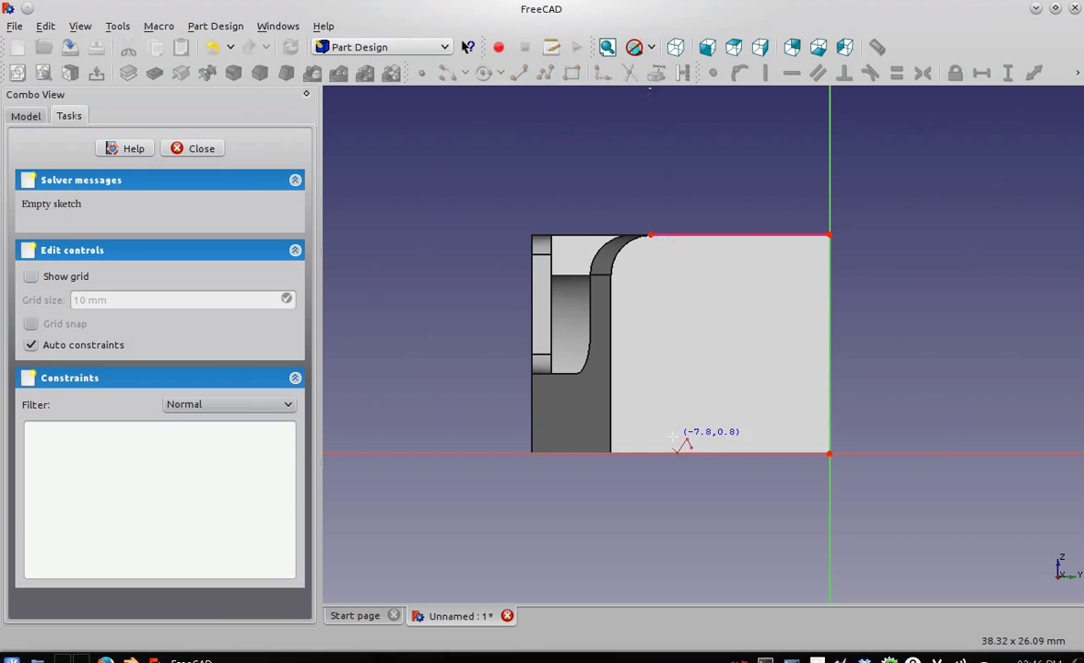
left_click(657, 452)
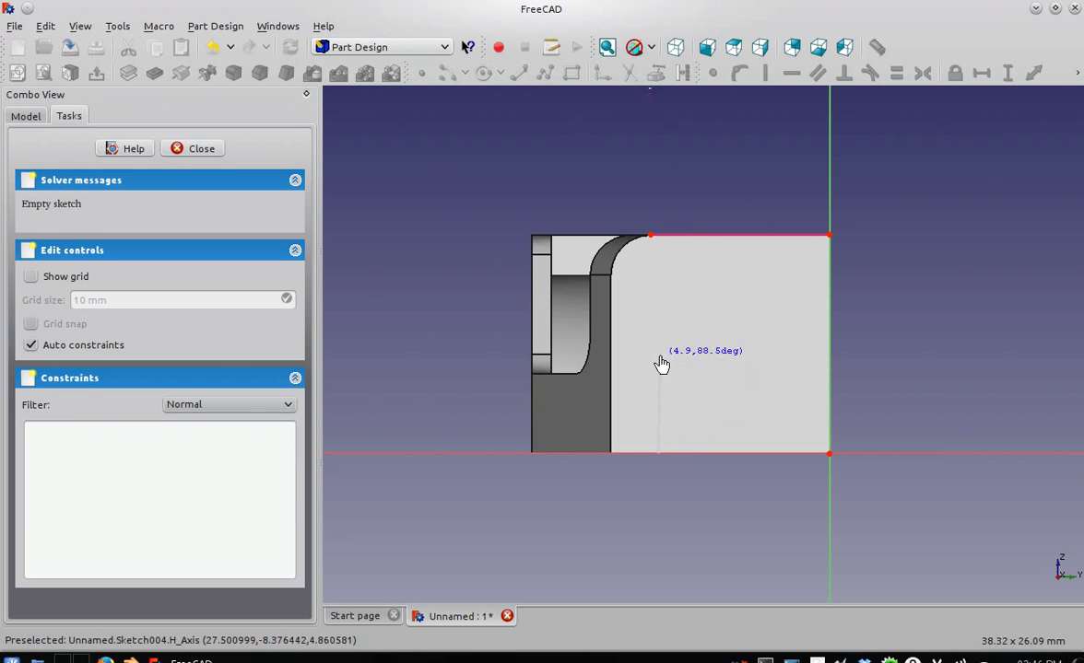
left_click(657, 356)
left_click(614, 318)
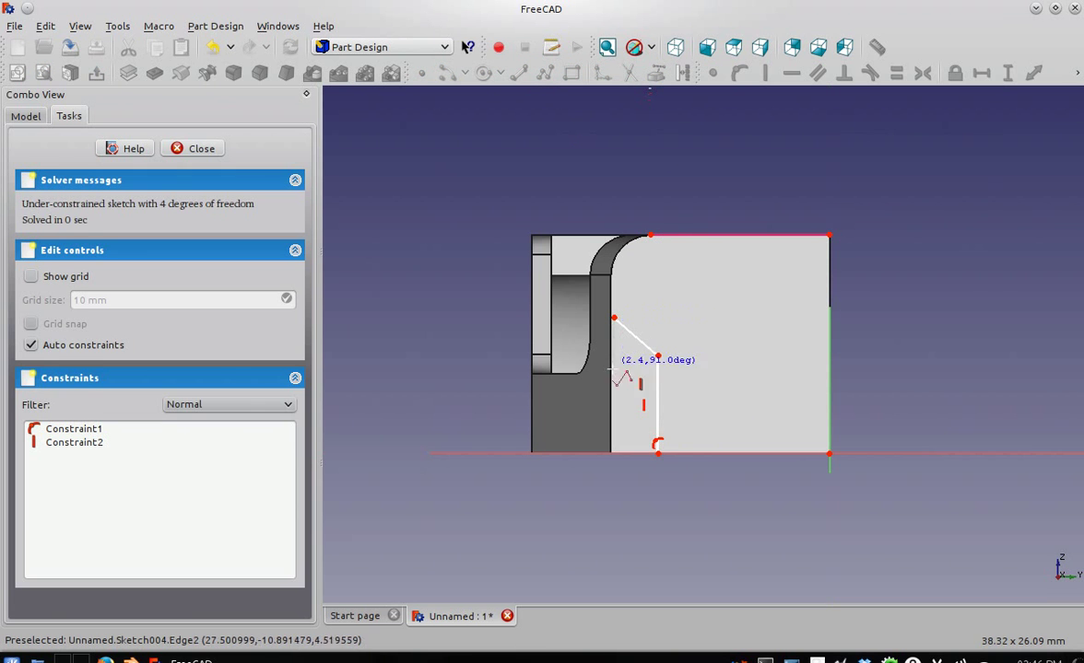
left_click(614, 452)
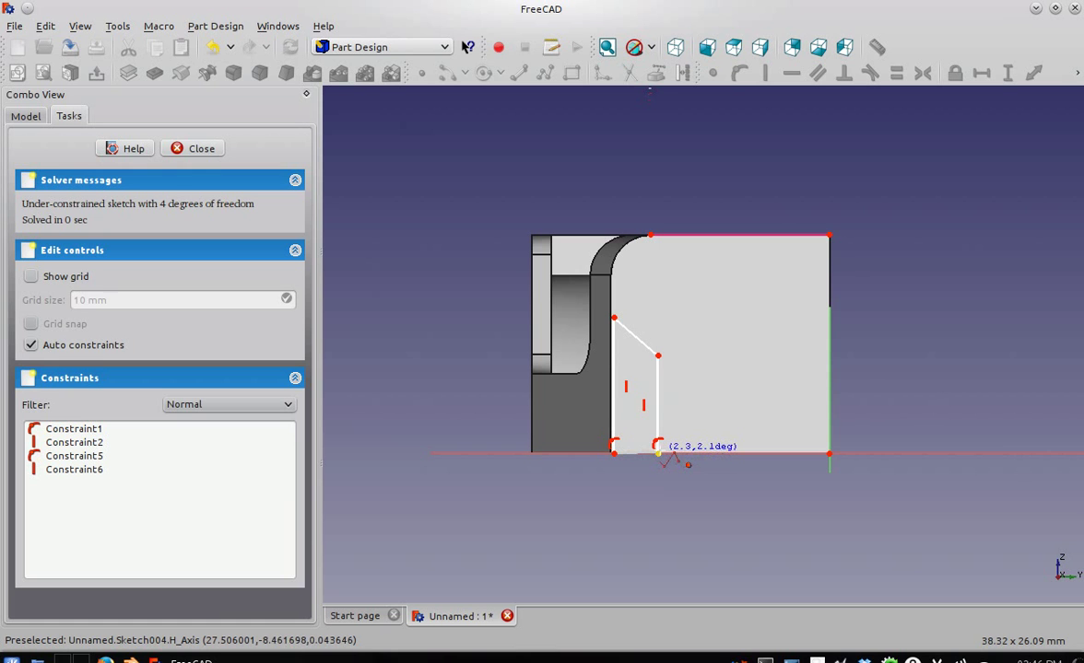
left_click(657, 452)
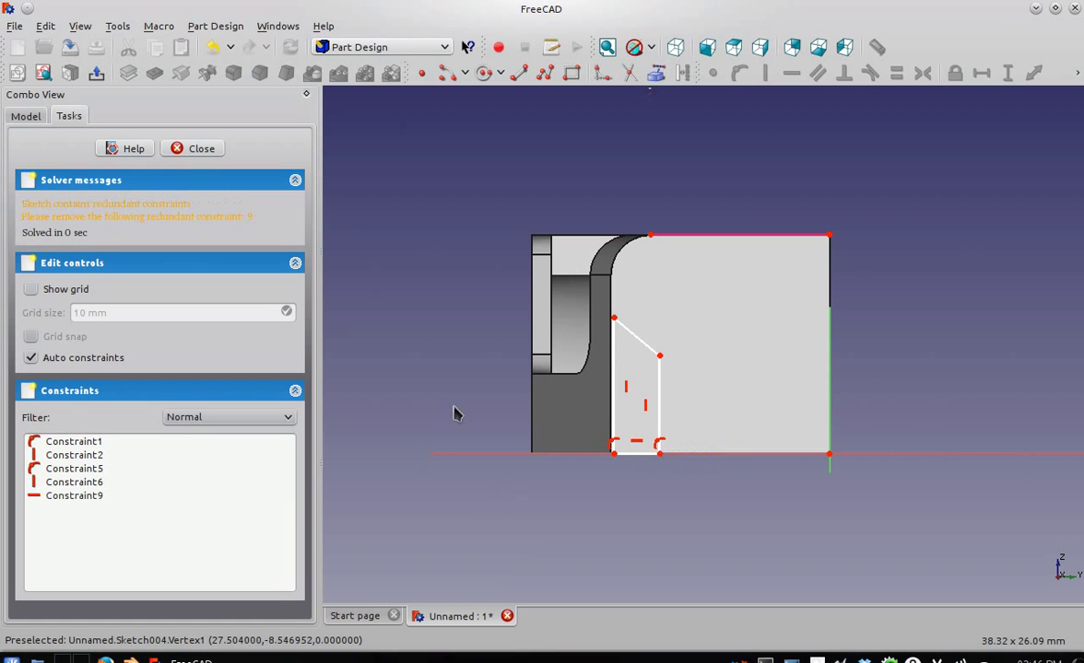
left_click(88, 502)
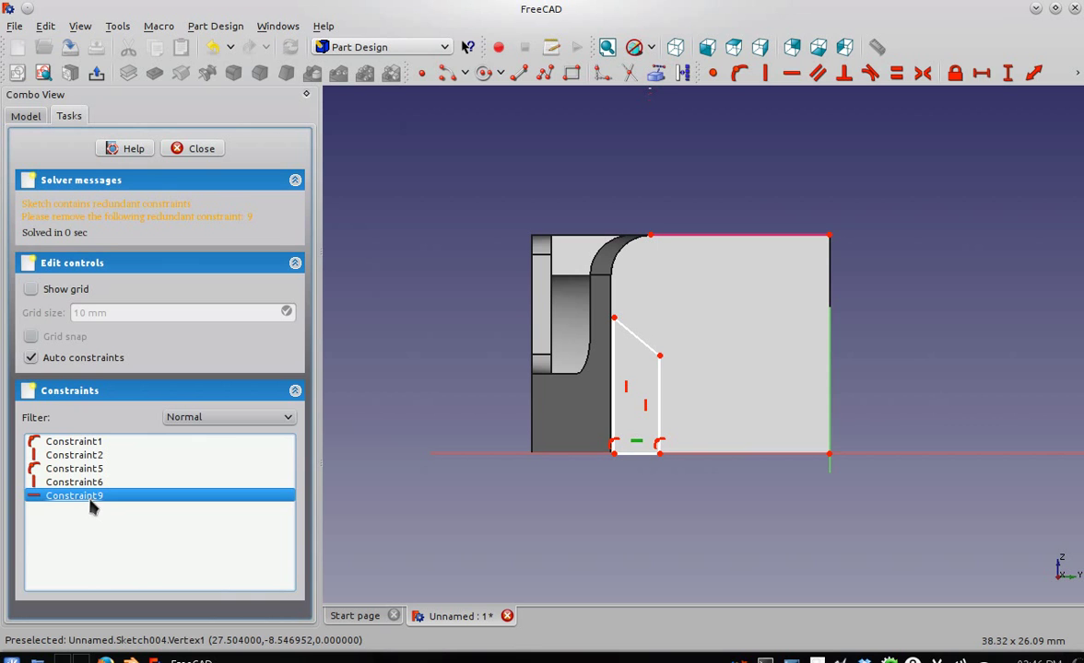
key("Delete")
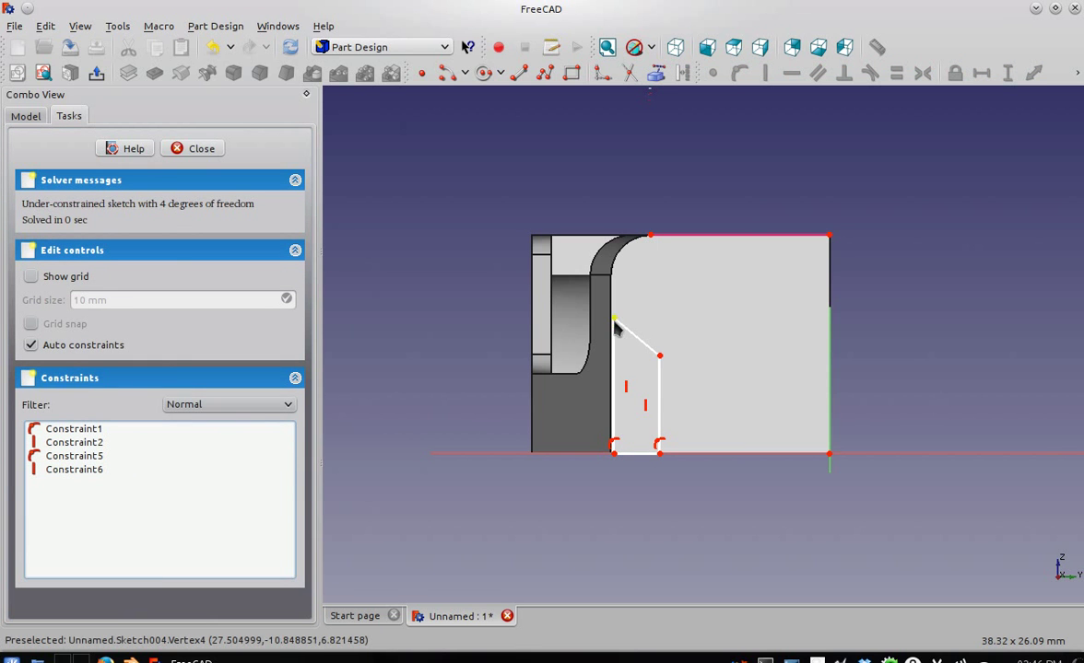
left_click_drag(617, 320, 623, 328)
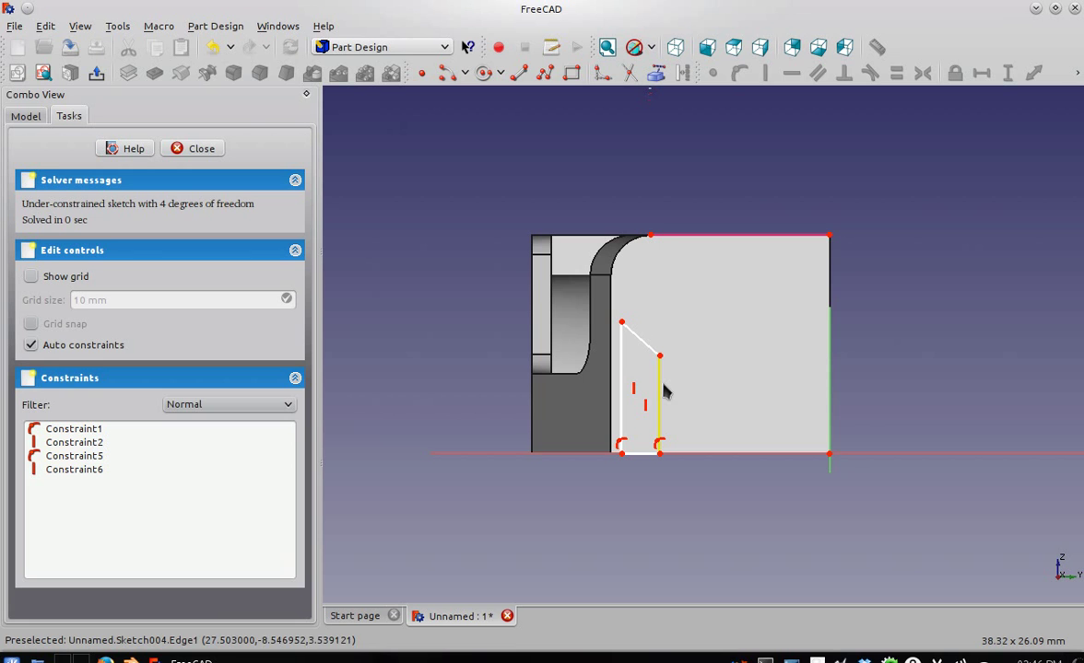
Reference the block's left and bottom edges and snap the profile's top corner onto the left edge.
left_click(656, 73)
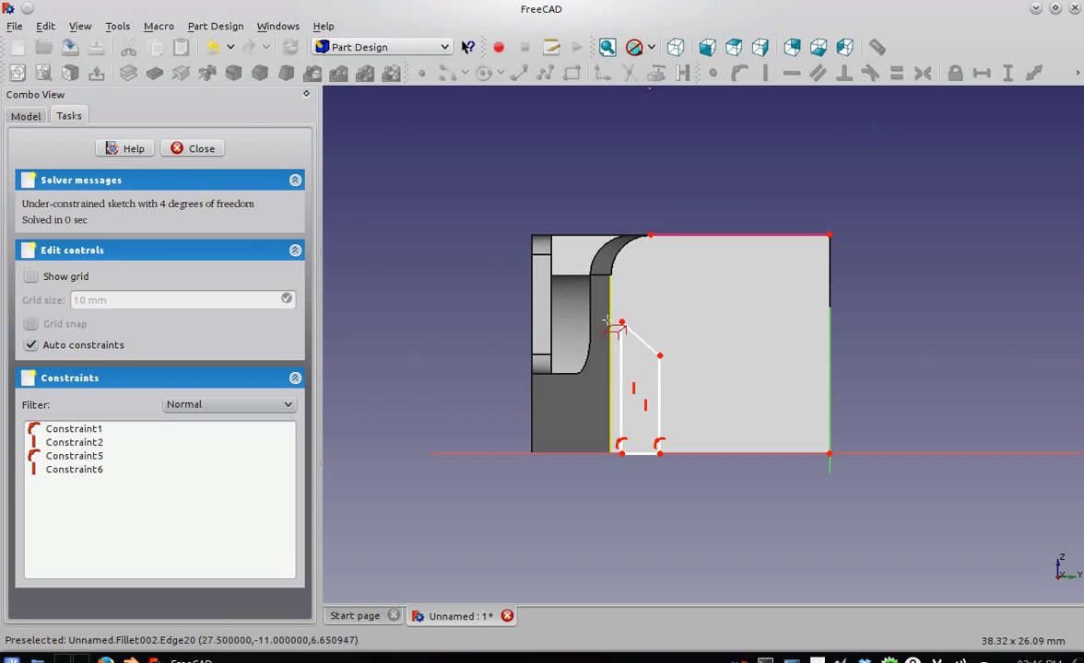
left_click(611, 327)
left_click(613, 469)
right_click(611, 457)
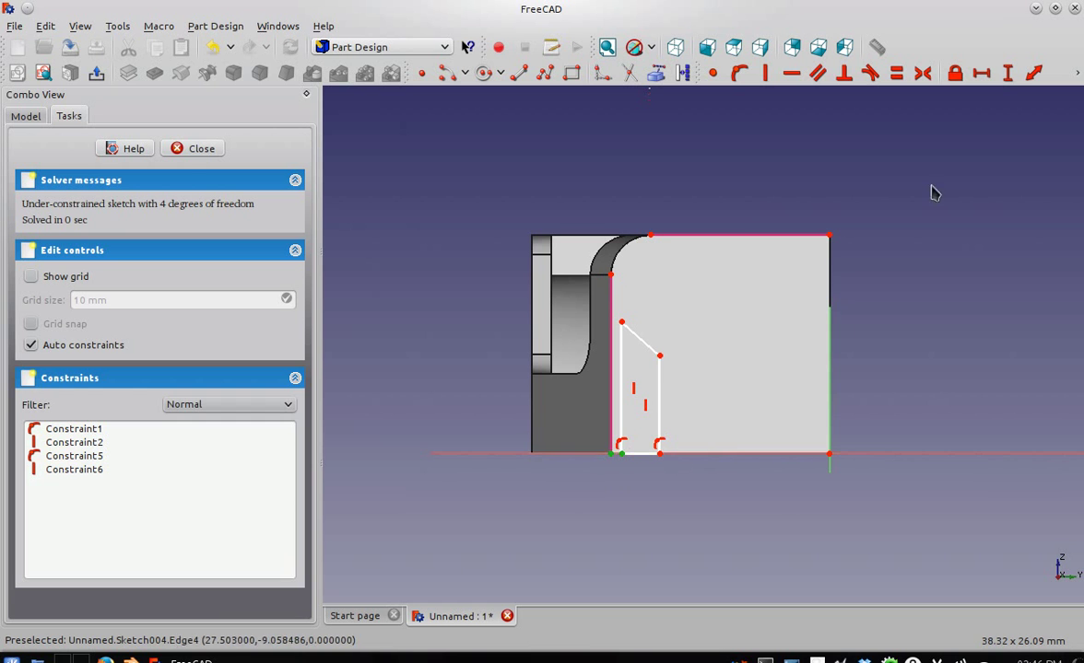
left_click(716, 77)
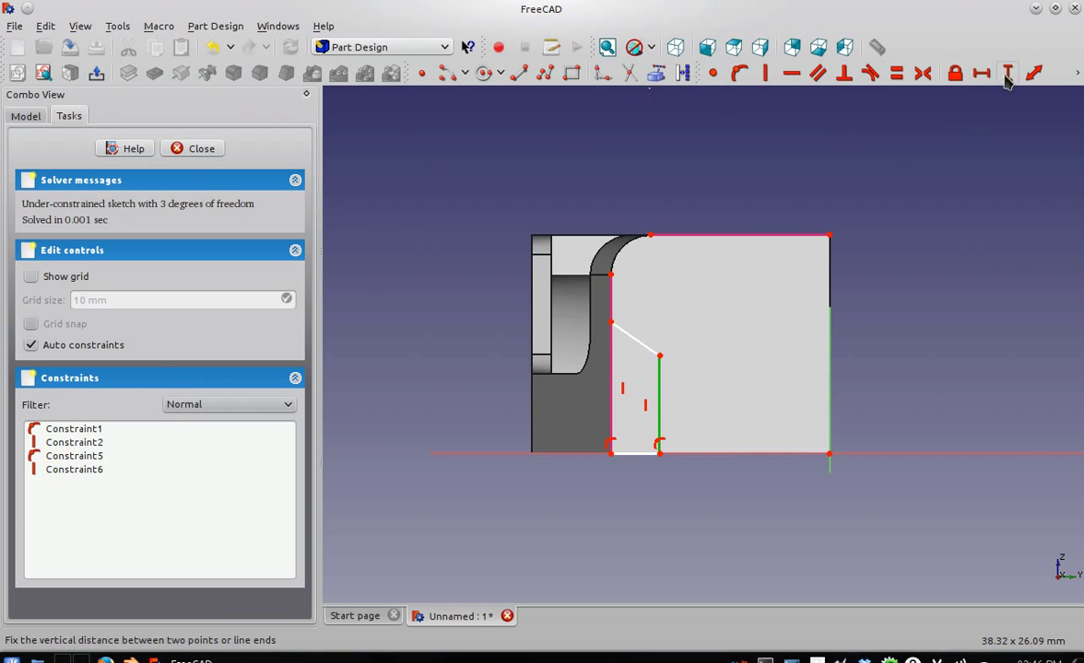
Constrain the profile's right side to 4 mm high and upper-left corner to 8 mm.
left_click(1007, 72)
type("4")
left_click(489, 353)
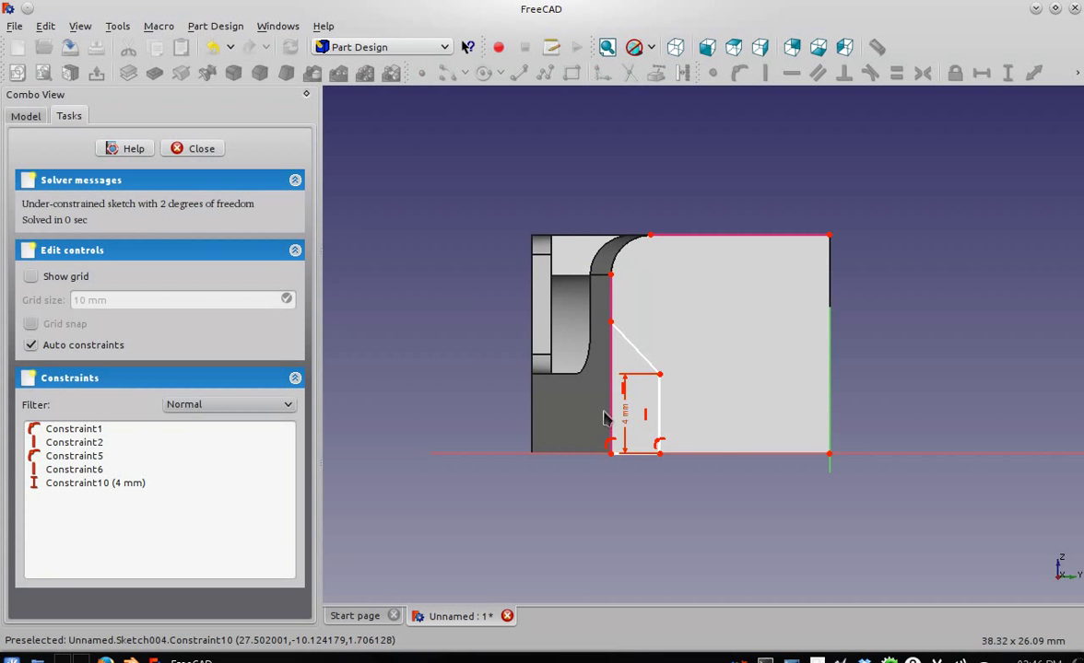
left_click_drag(628, 416, 727, 424)
left_click(616, 334)
left_click(1004, 78)
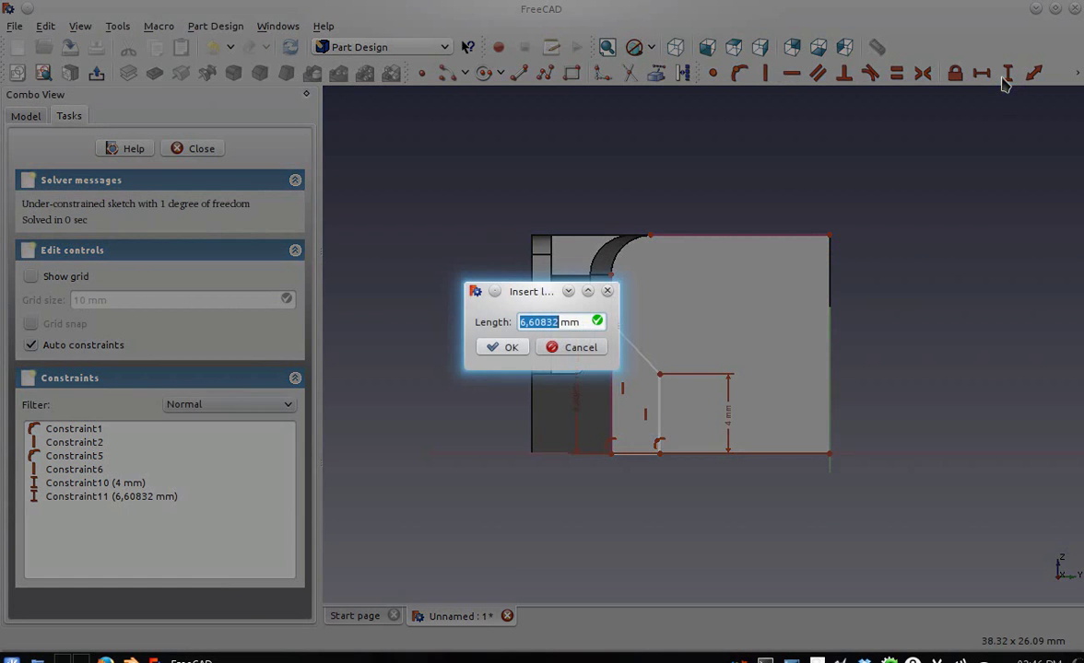
type("8")
left_click(488, 350)
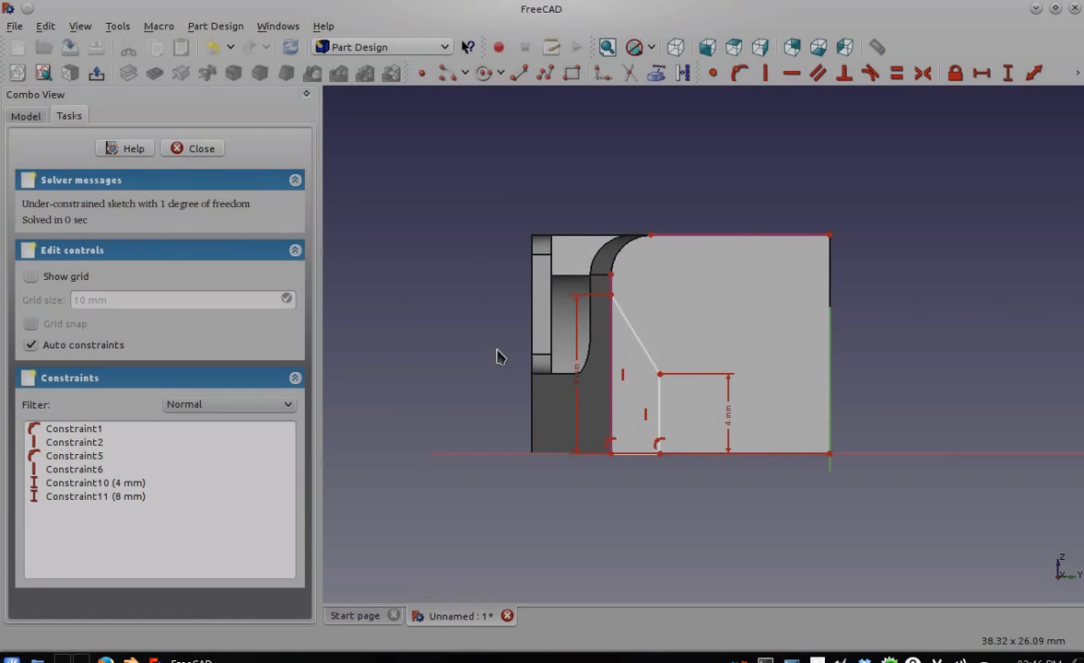
Set the profile's bottom width to 1.75 mm and close the sketch.
left_click(661, 460)
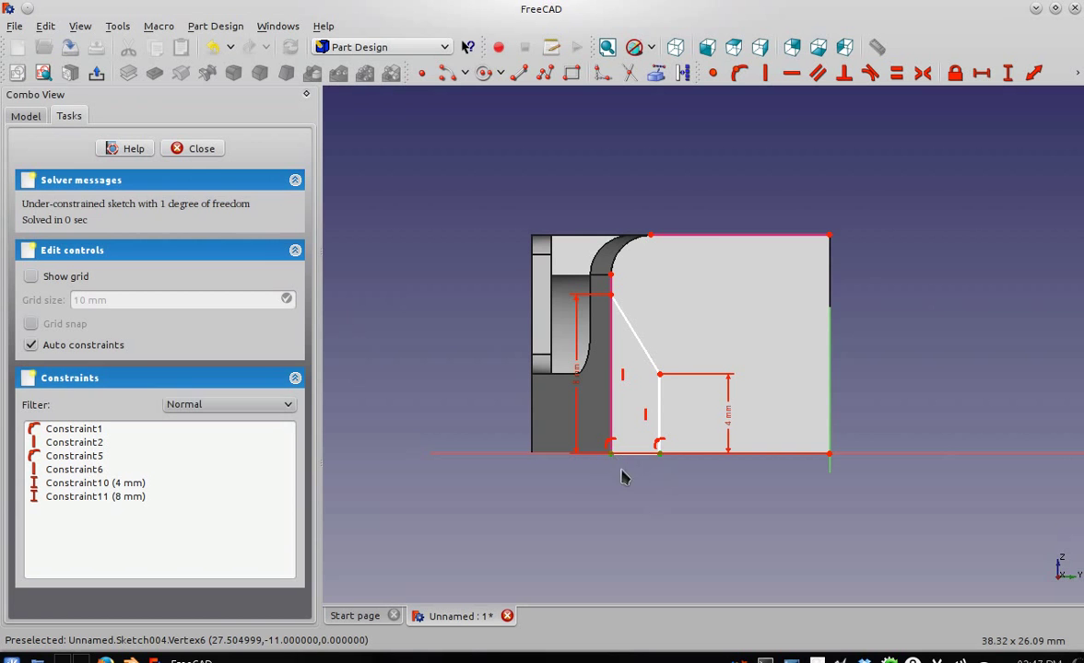
left_click(980, 73)
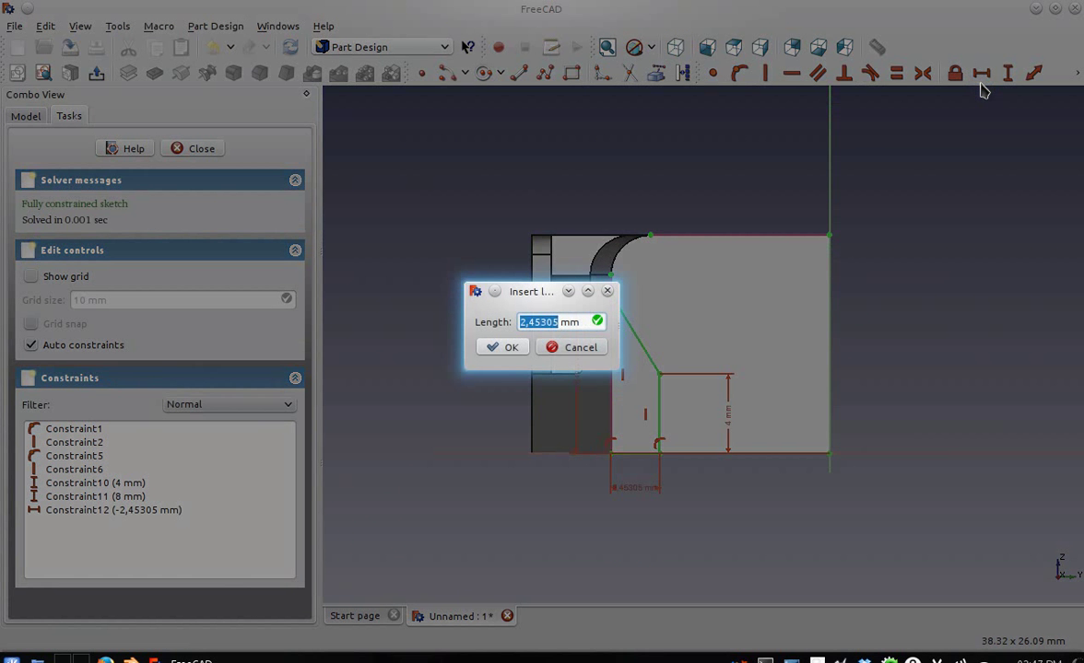
type("1")
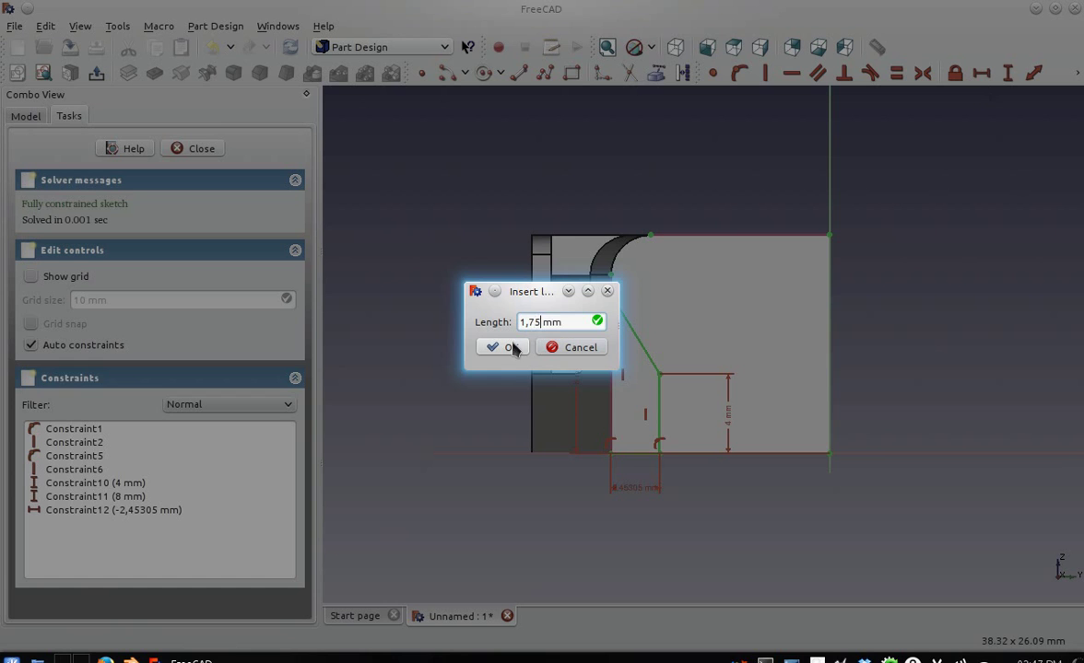
left_click(508, 350)
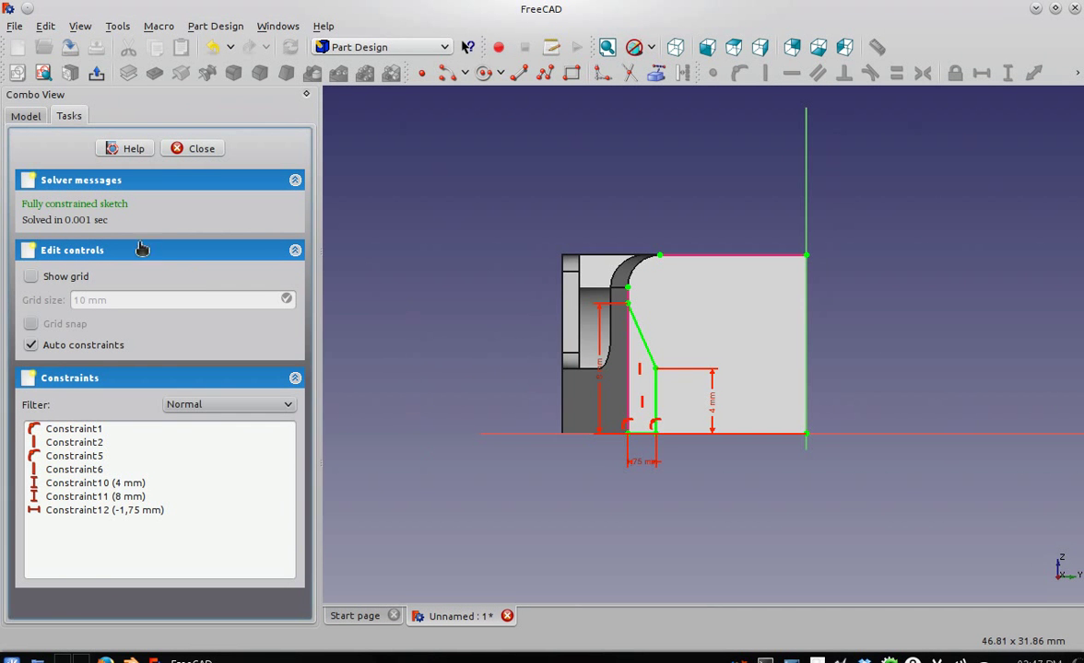
left_click(189, 148)
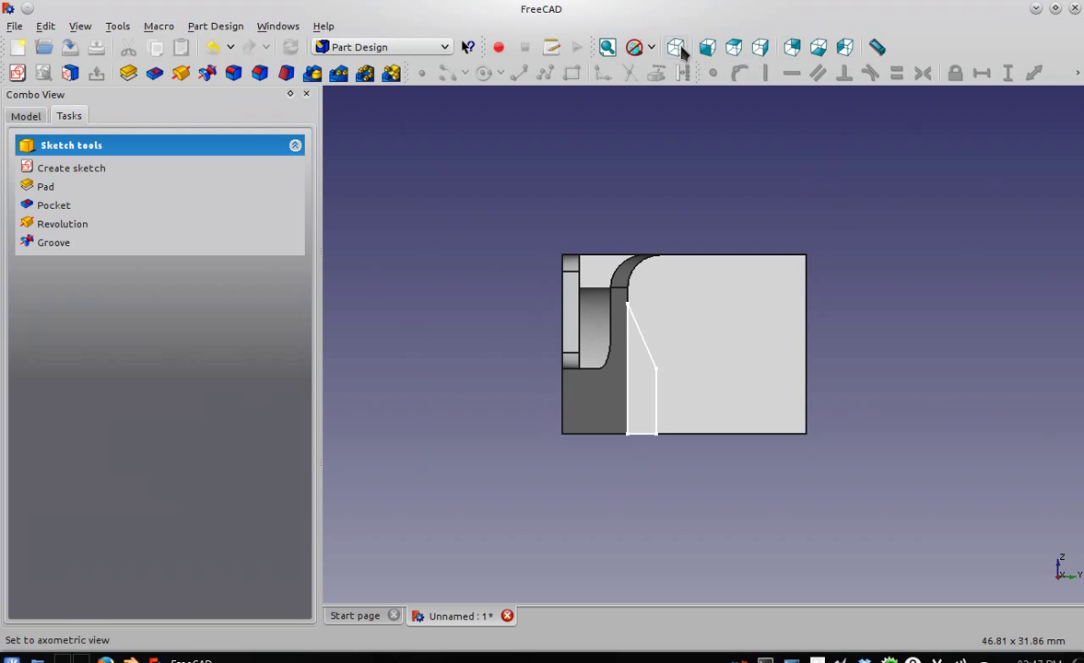
Pocket the end-face sketch 0,5 mm deep to cut a shallow slanted groove.
left_click(676, 47)
key("v")
key("f")
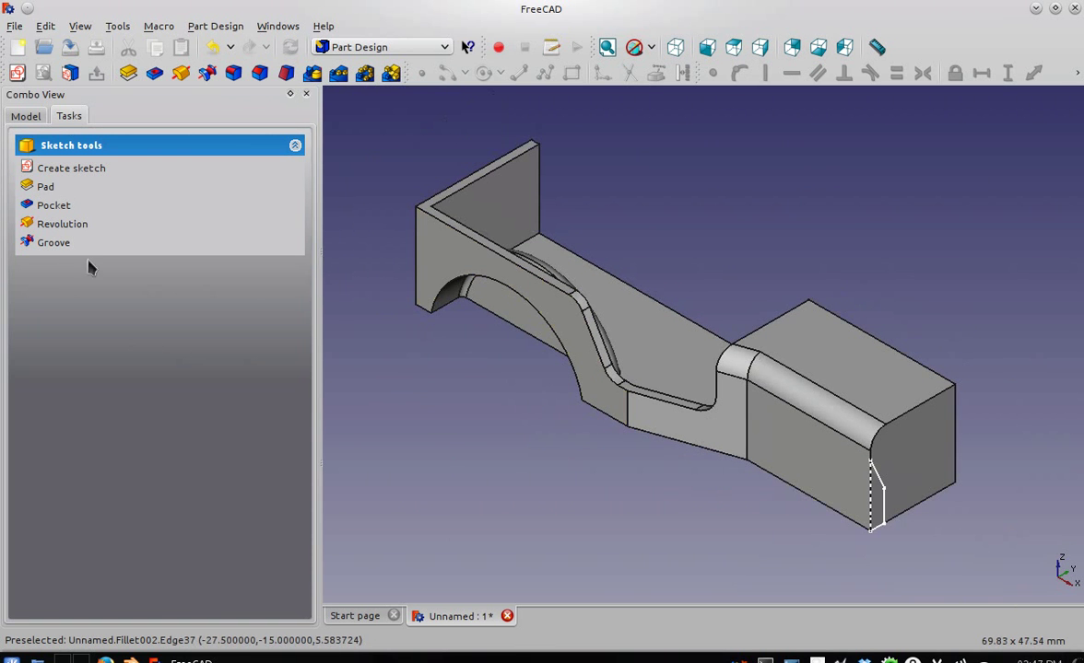
left_click(54, 207)
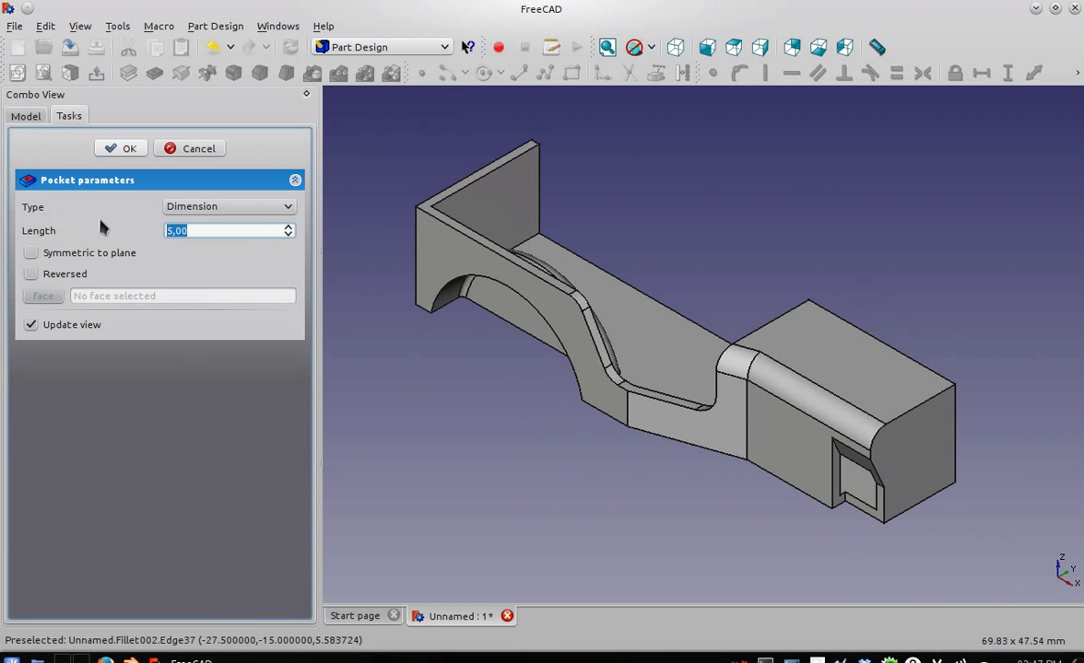
left_click(195, 231)
type("0,5")
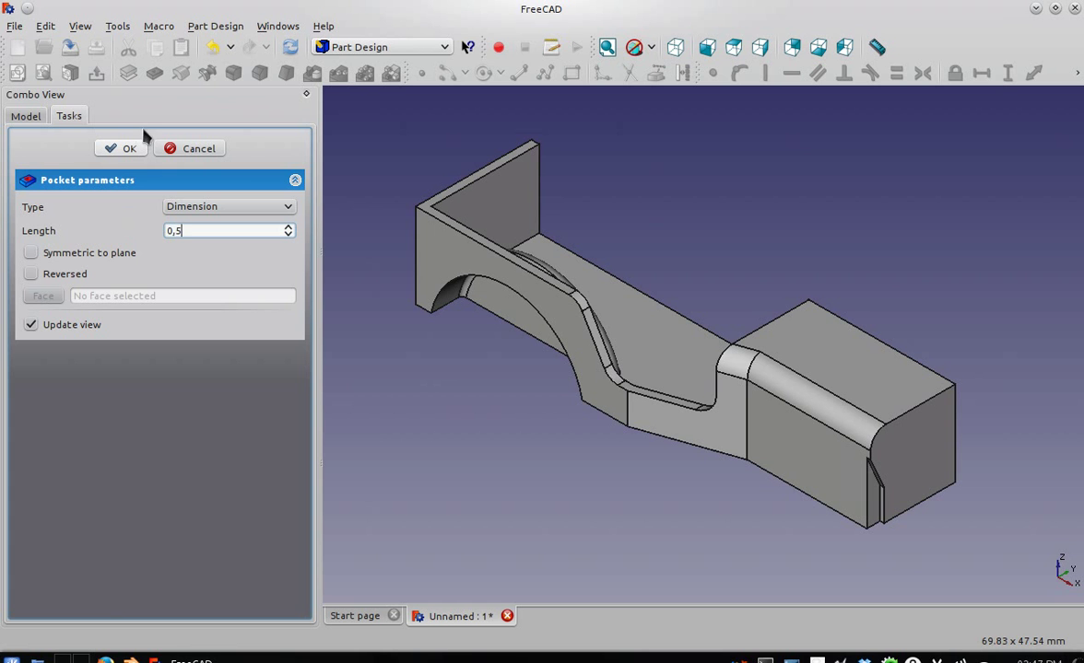
left_click(123, 148)
scroll(450, 428, "down", 2)
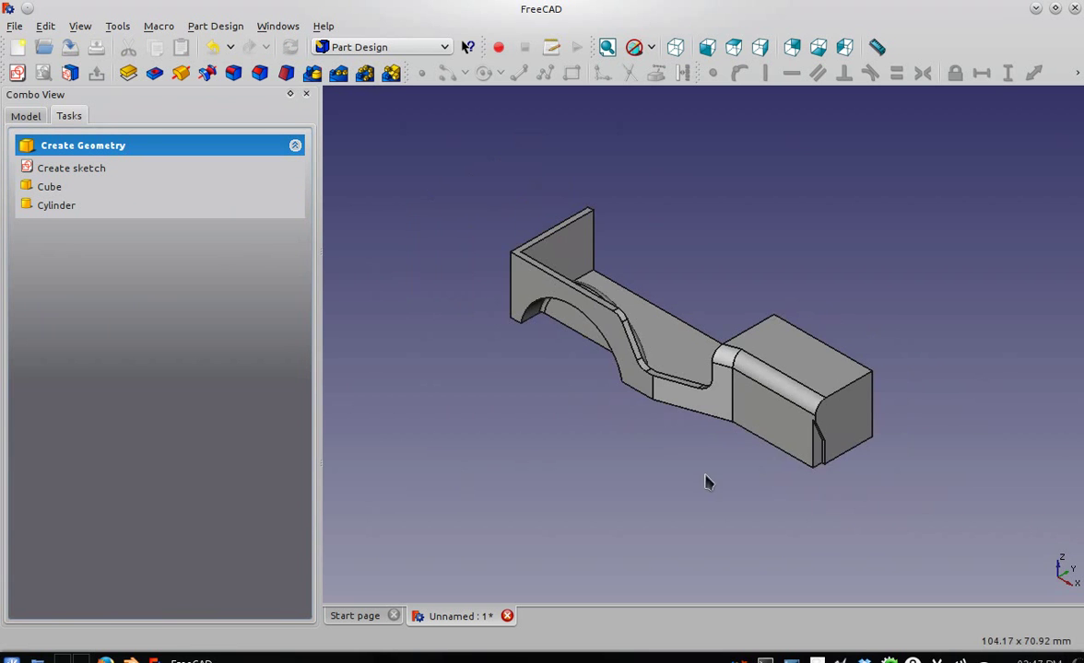
scroll(834, 435, "up", 3)
scroll(741, 401, "down", 3)
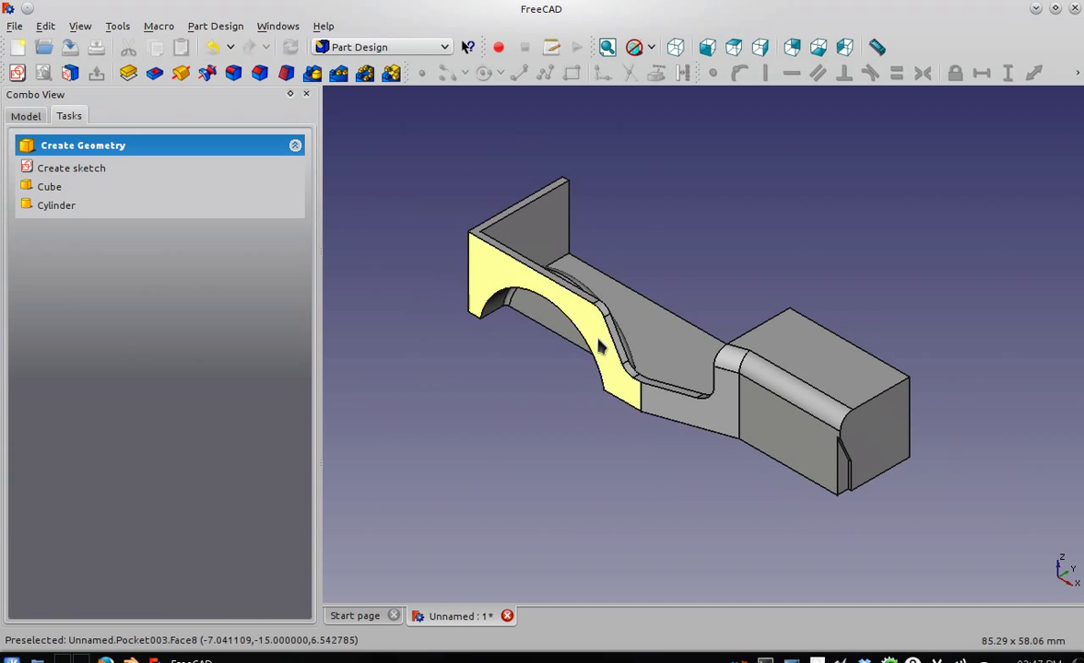
Start a new sketch on the block's flat end face and draw a small circle on it.
left_click(516, 286)
left_click(503, 448)
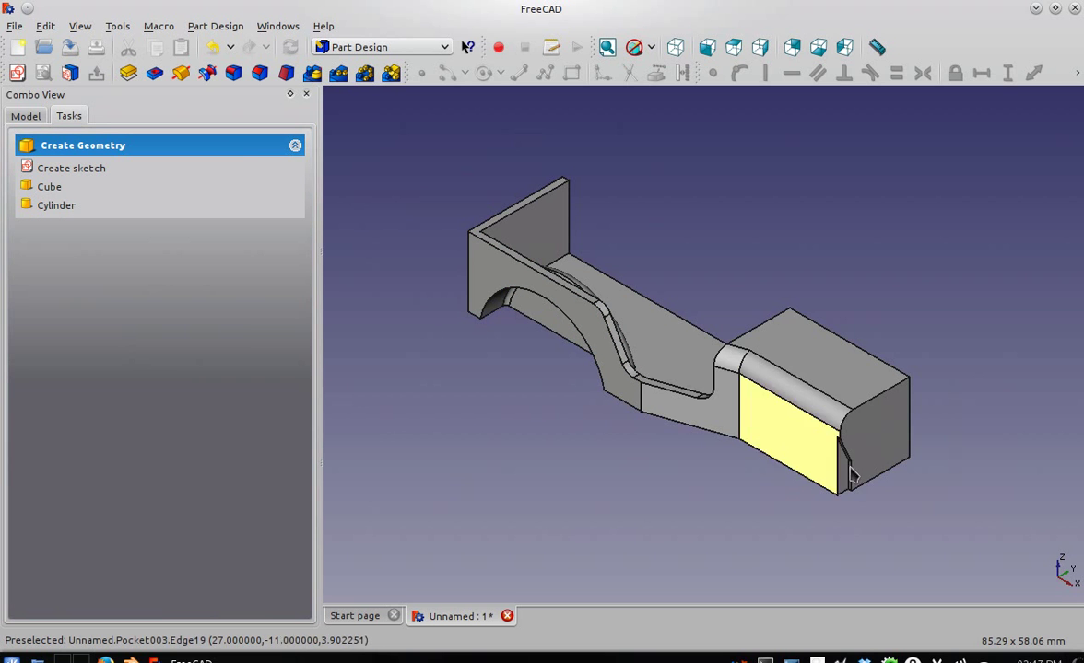
left_click(877, 410)
left_click(72, 170)
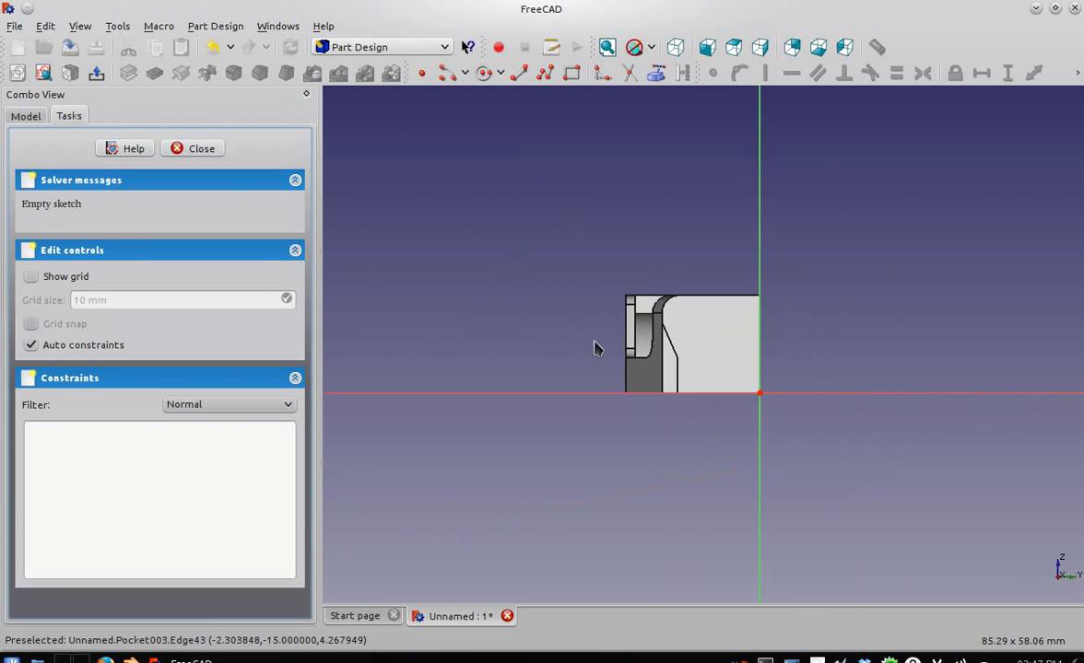
left_click(483, 73)
left_click(666, 284)
left_click(680, 306)
right_click(679, 304)
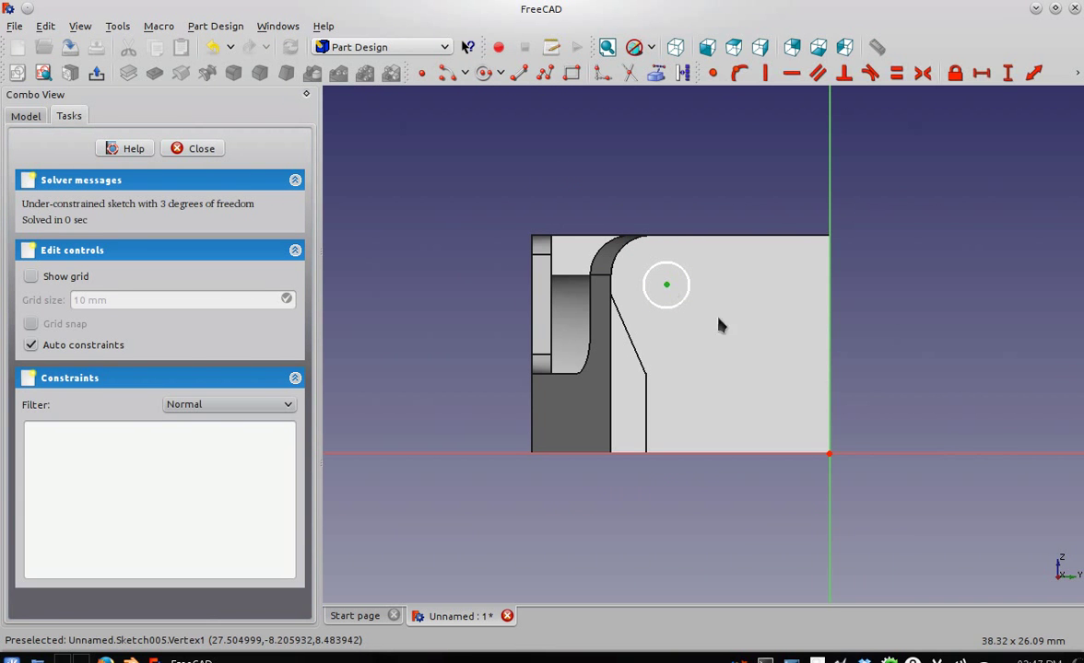
Dimension the circle centre -8 mm horizontally and 9 mm vertically.
left_click(981, 73)
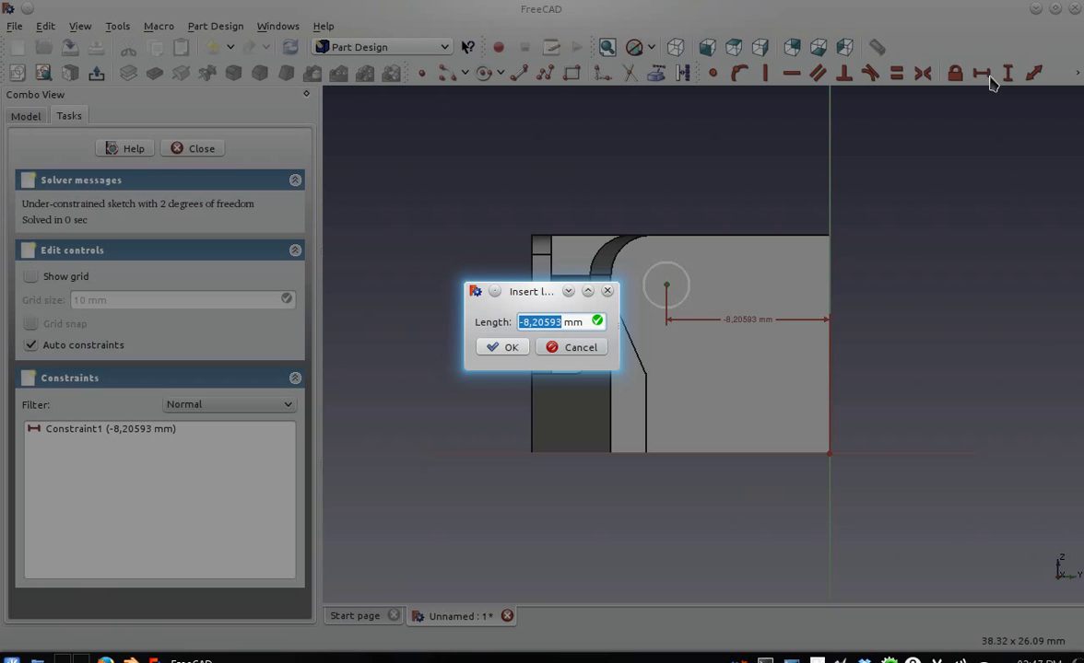
type("8")
left_click(509, 348)
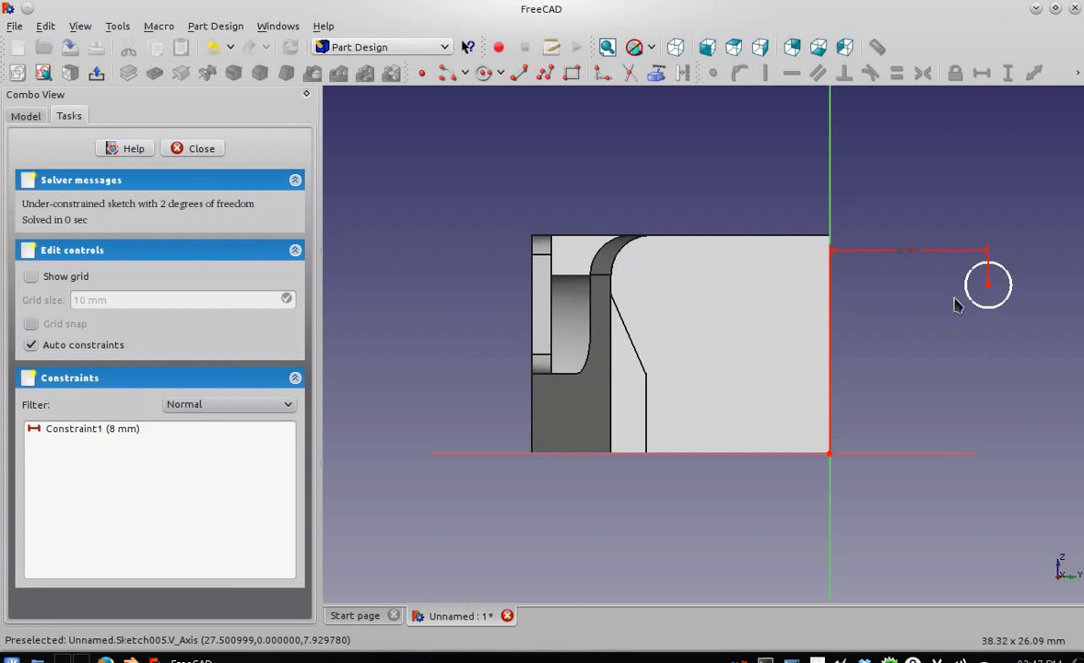
double_click(904, 259)
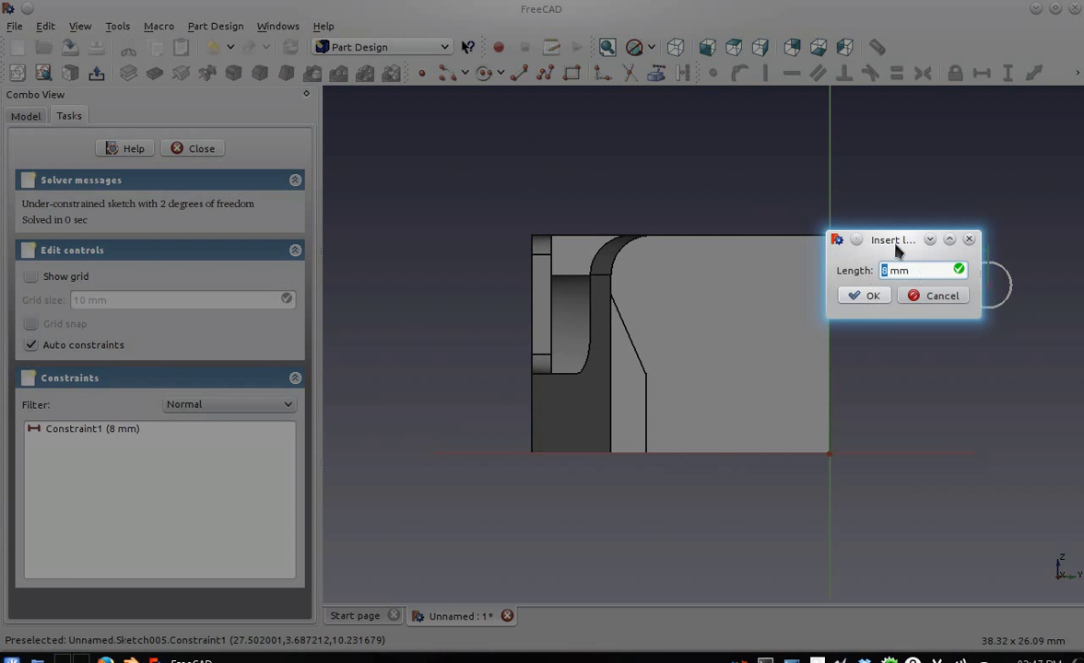
left_click(862, 297)
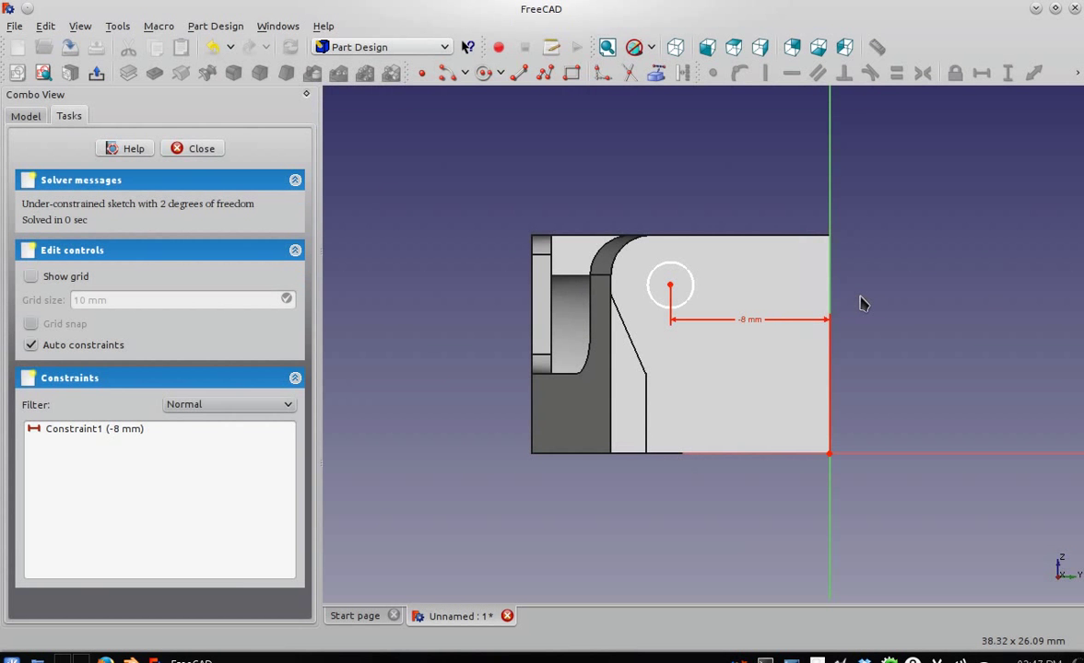
left_click(670, 286)
left_click(1007, 77)
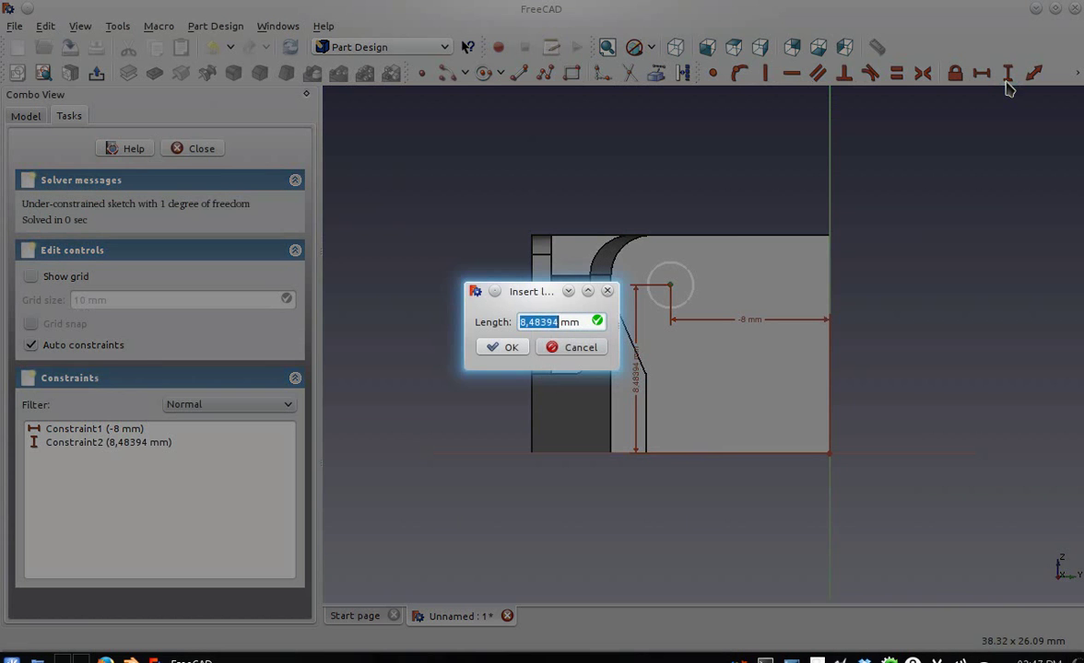
type("9")
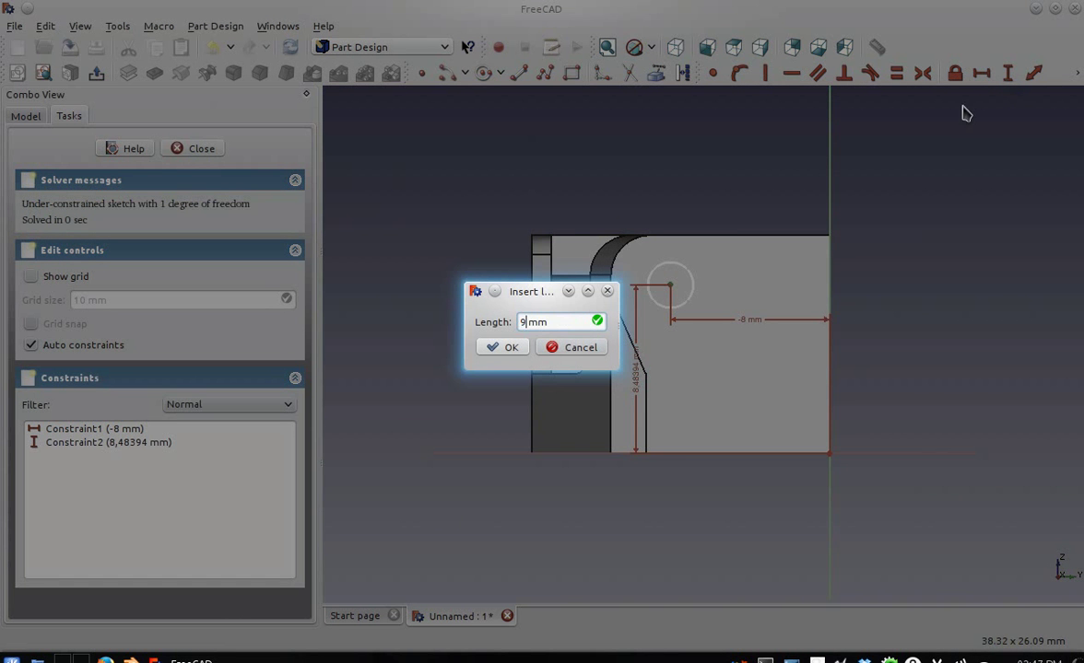
left_click(513, 347)
Give the circle a 1,5 mm radius and close the sketch.
left_click(652, 259)
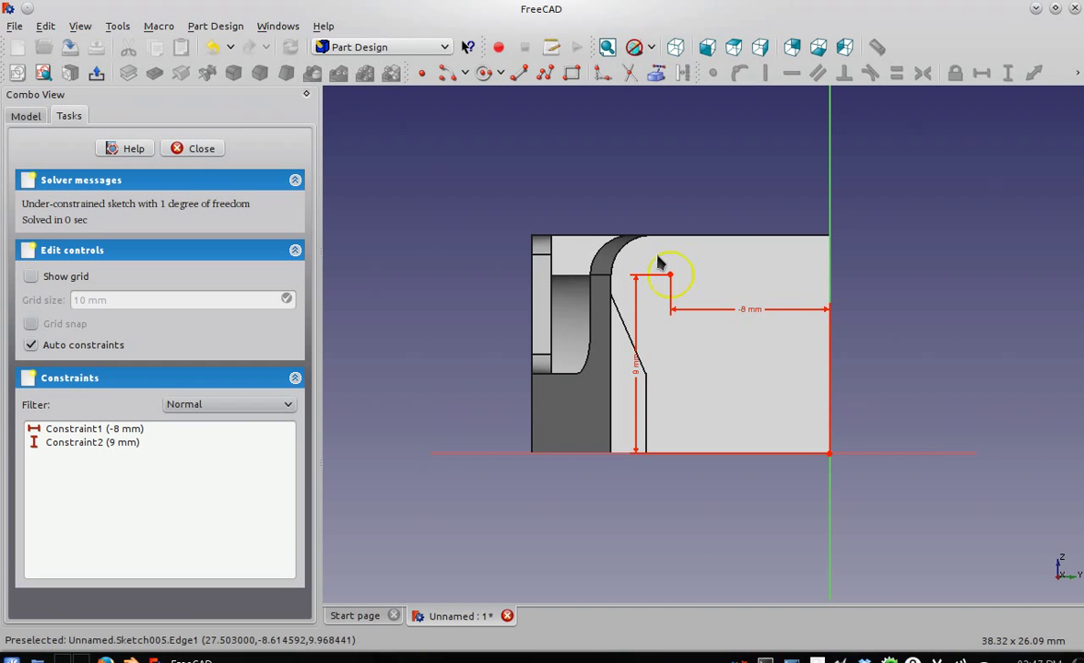
left_click(1080, 71)
left_click(714, 93)
left_click(720, 105)
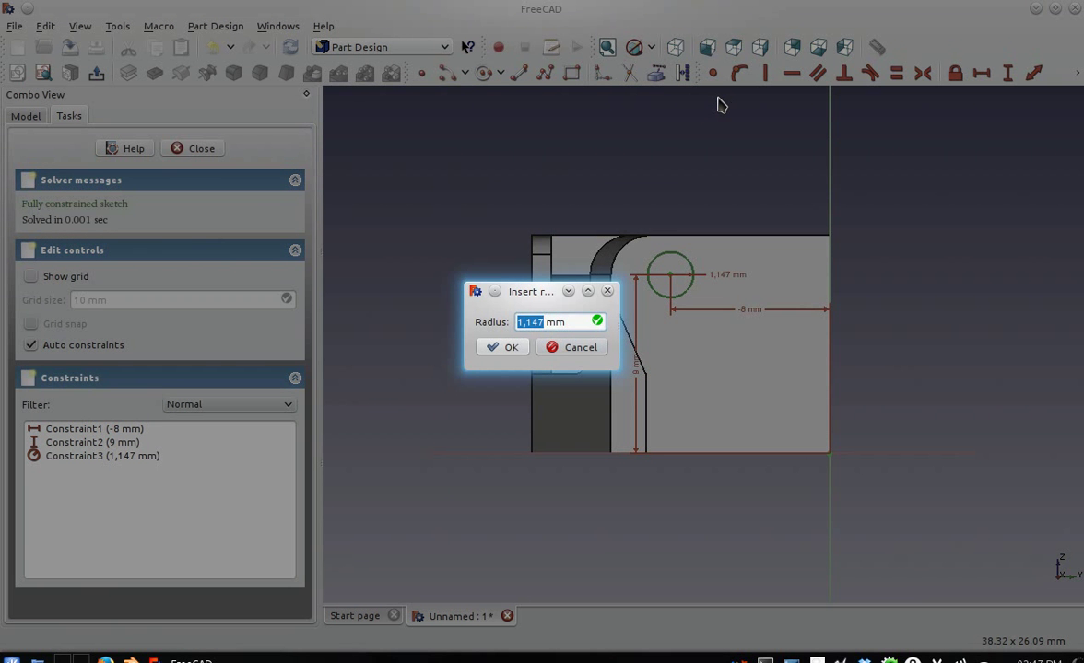
type("1")
key("Return")
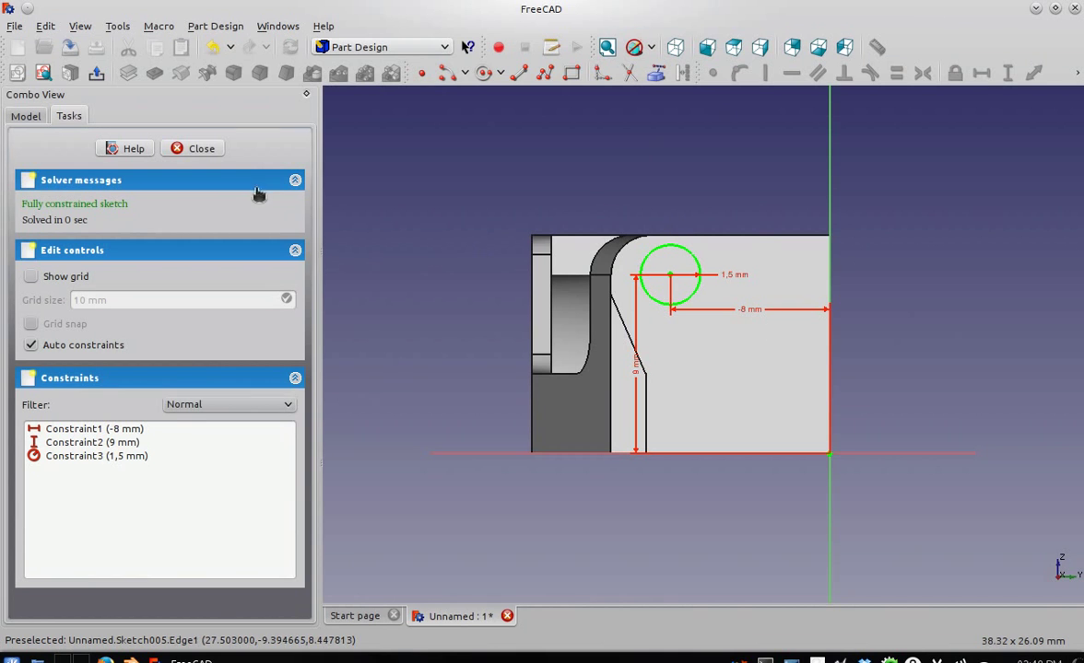
left_click(199, 149)
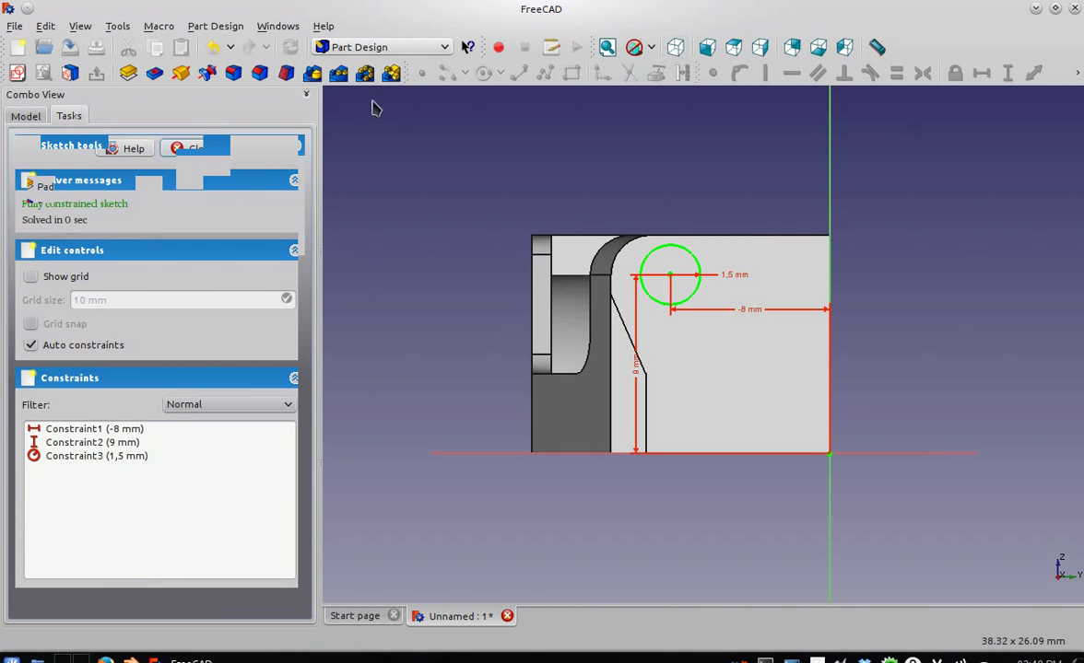
Pocket the circle 0,5 mm deep, then select the side face beside the wheel arch.
left_click(55, 207)
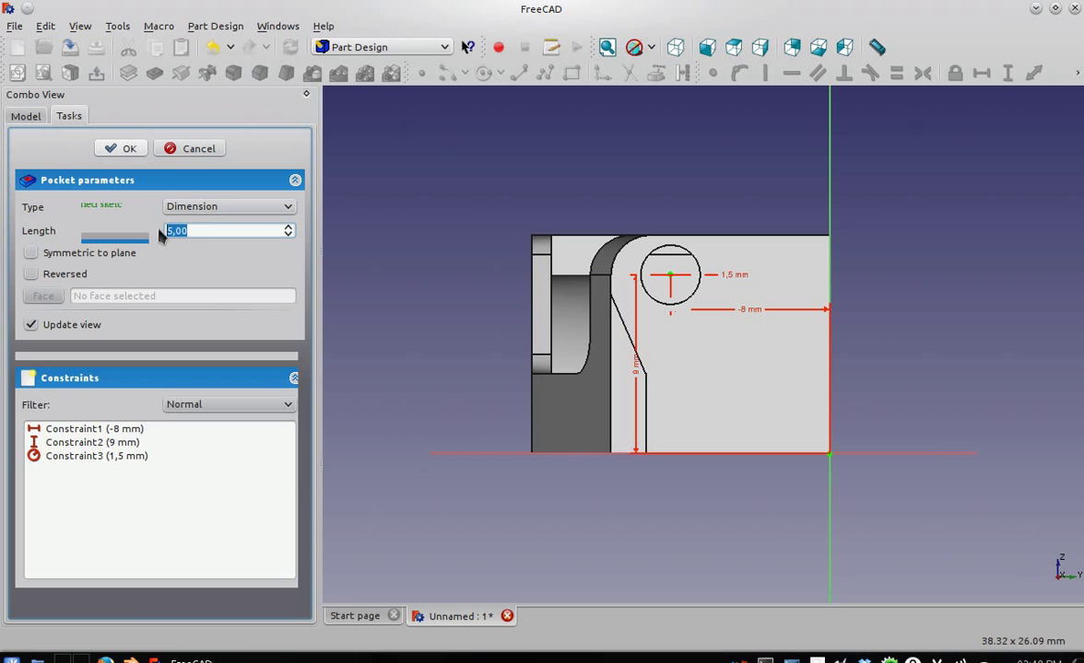
type("0,5")
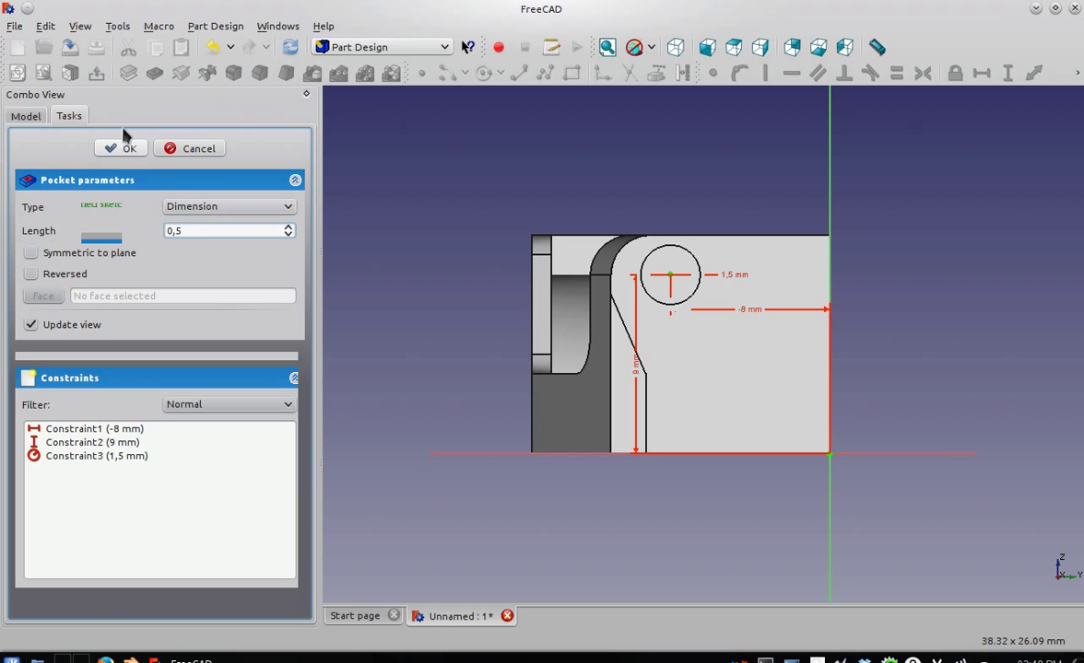
left_click(125, 147)
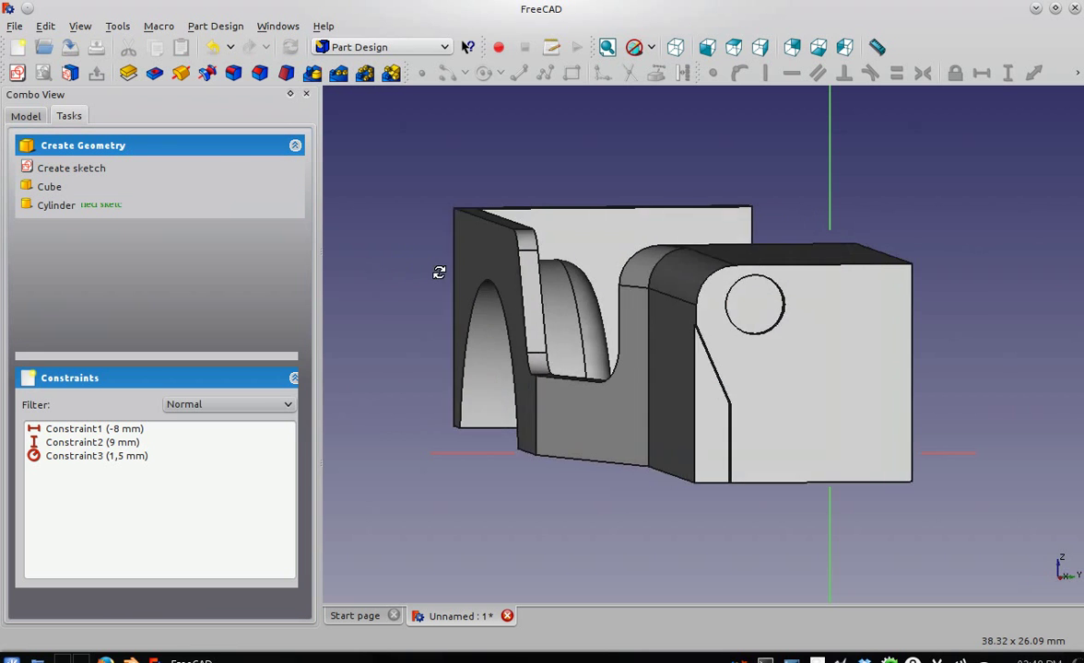
left_click(433, 238)
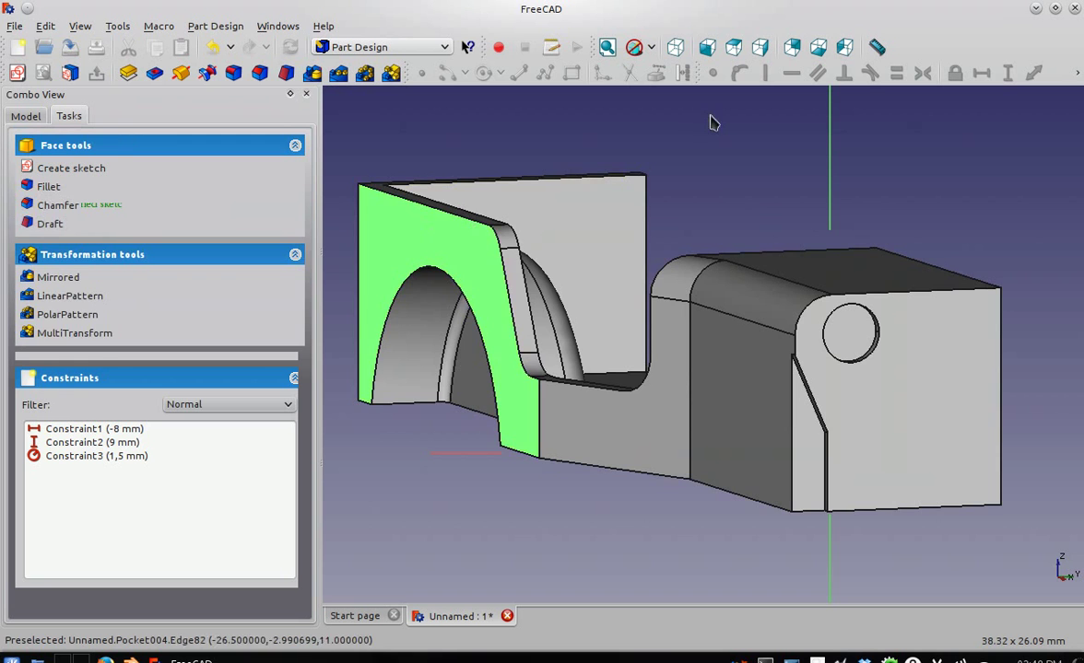
left_click(606, 47)
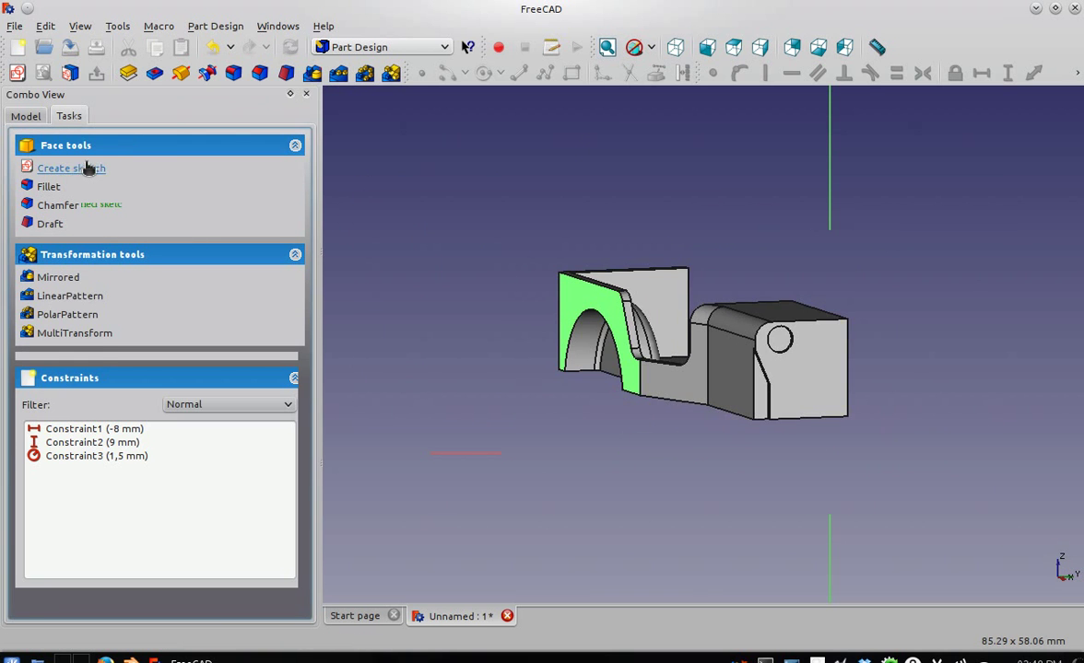
Start a new sketch on the selected side face and frame the raised block and arch.
left_click(83, 168)
scroll(774, 358, "down", 2)
scroll(772, 358, "up", 3)
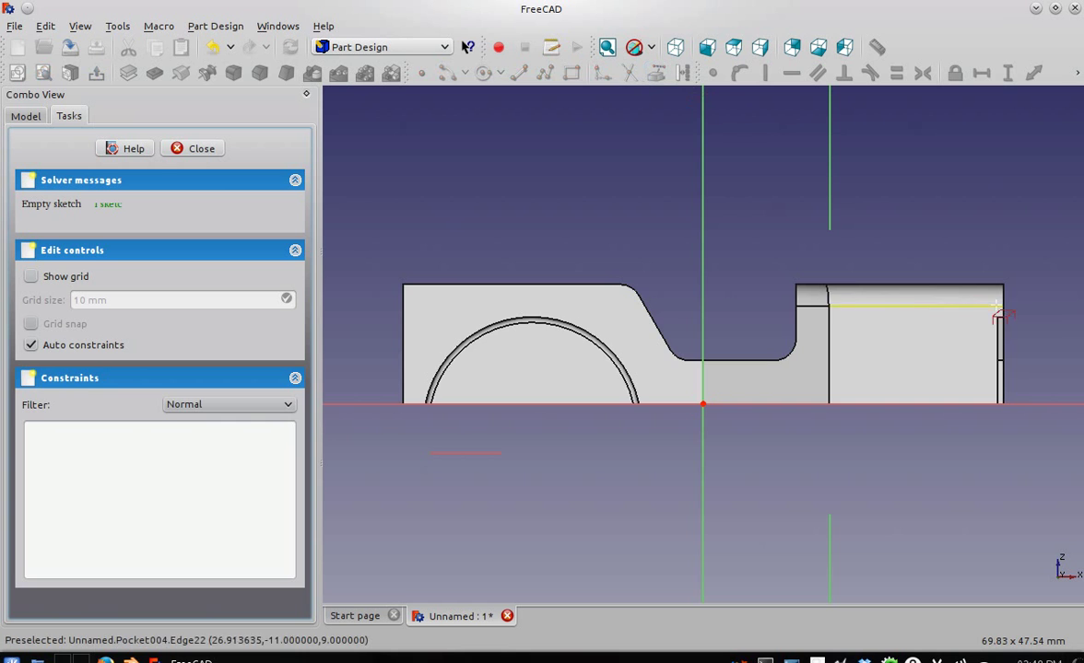
scroll(990, 323, "up", 3)
middle_click_drag(974, 344, 692, 342)
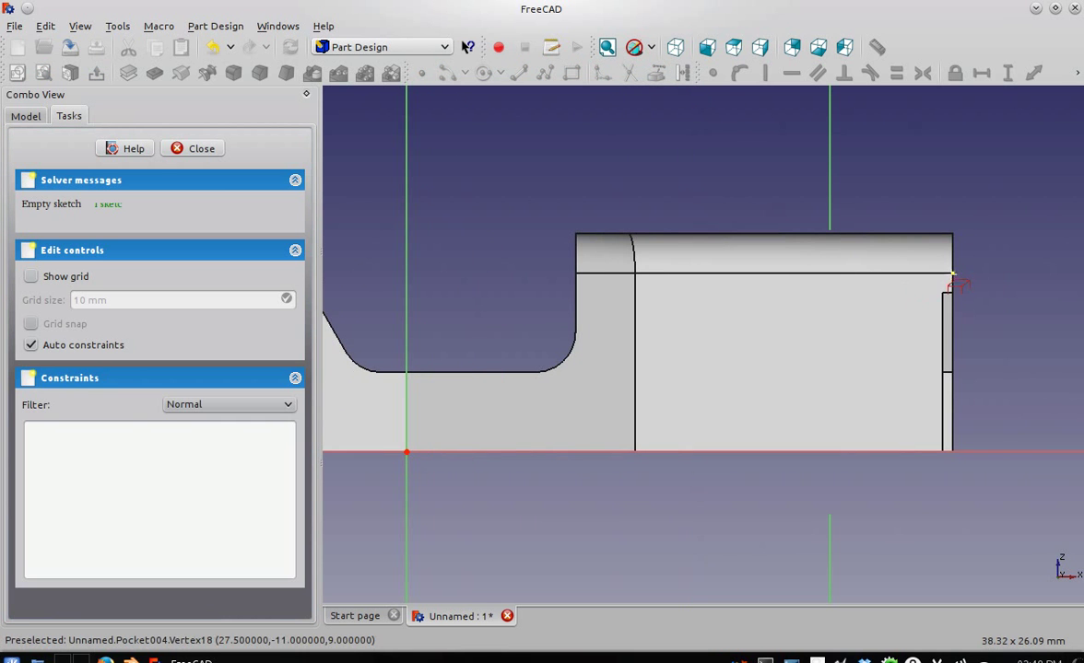
scroll(800, 362, "down", 3)
middle_click_drag(612, 282, 642, 293)
Draw a horizontal line across the raised block, removing the misplaced diagonal and base segments.
left_click(544, 73)
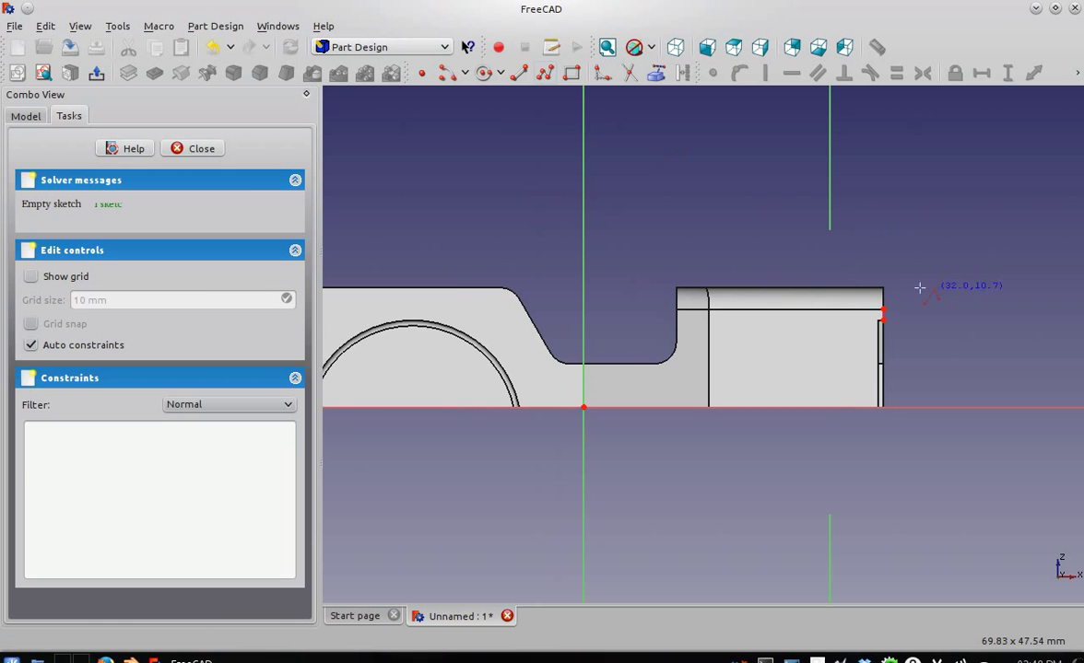
left_click(883, 308)
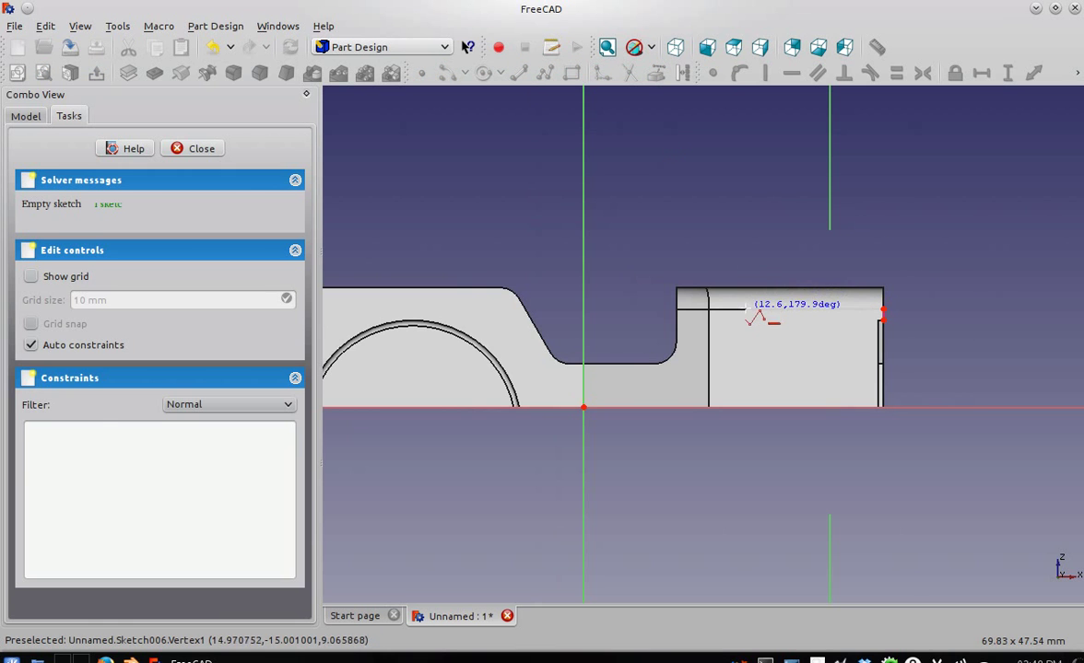
left_click(746, 309)
left_click(603, 407)
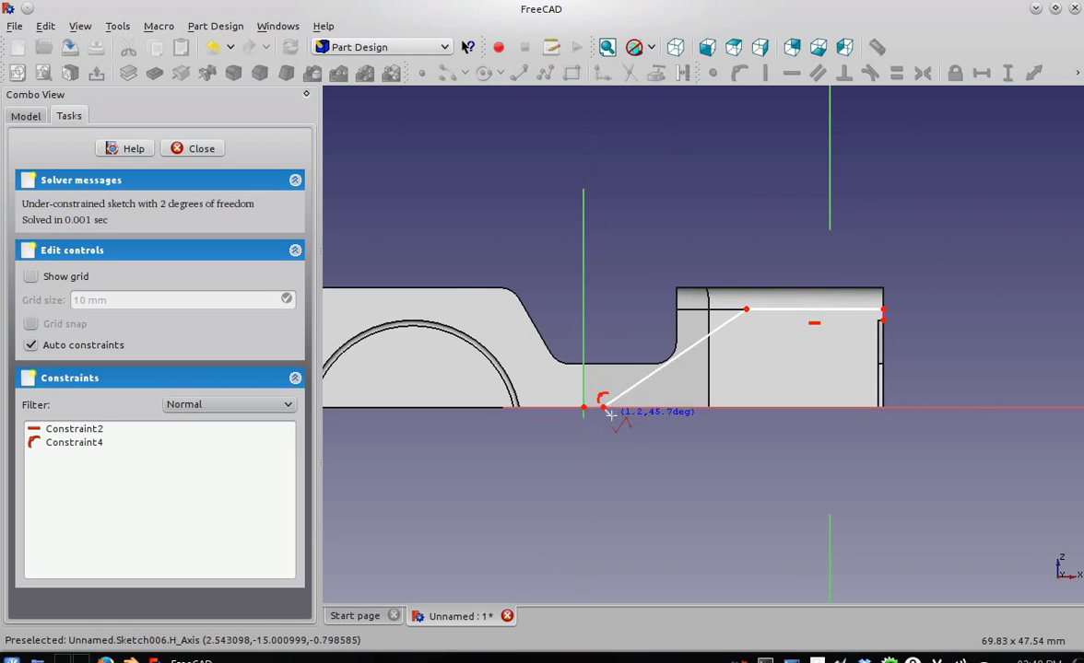
left_click(631, 406)
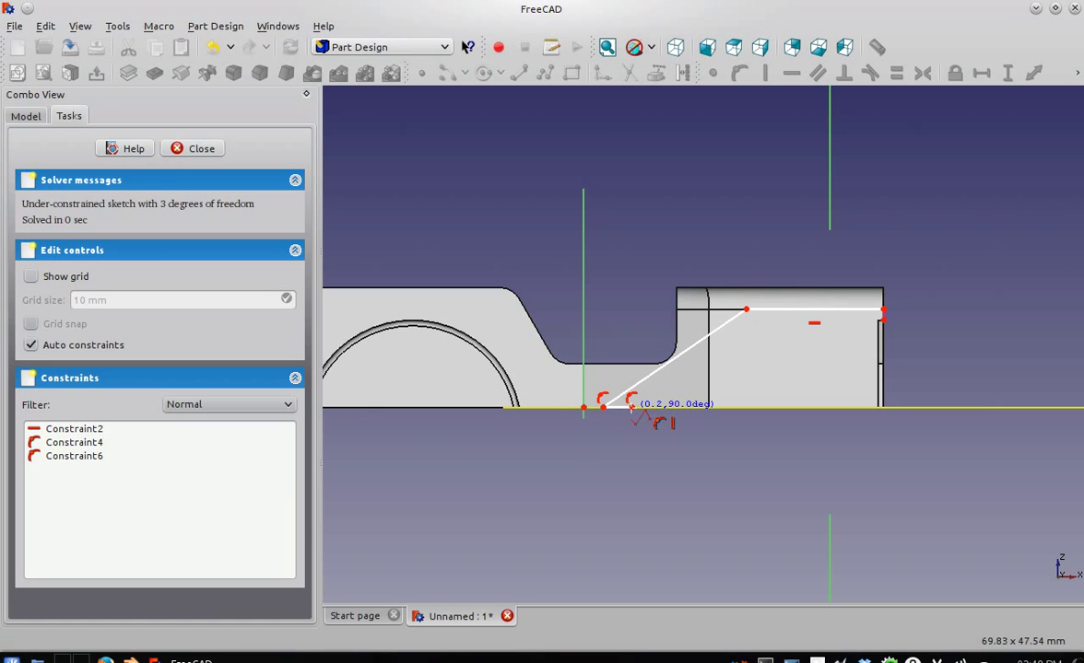
right_click(632, 409)
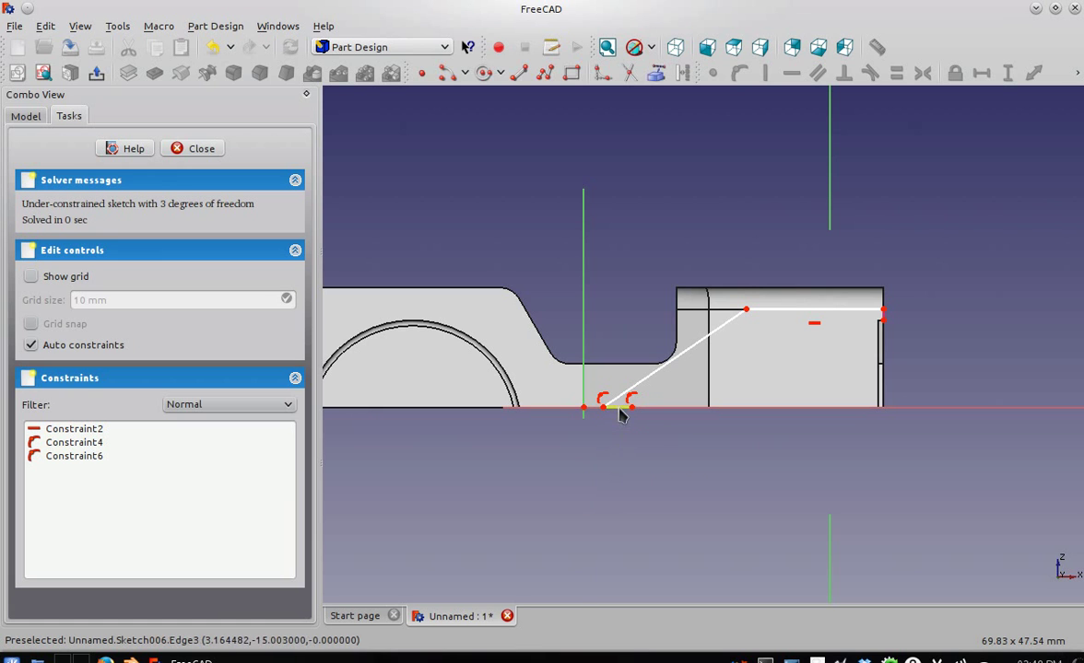
key("Delete")
left_click(680, 357)
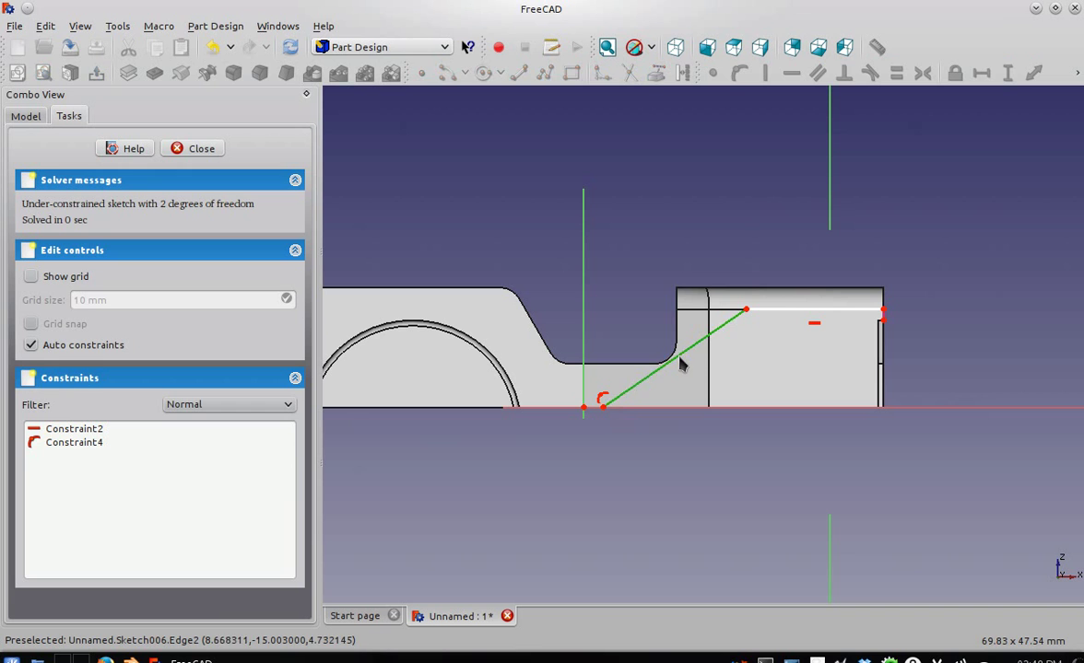
key("Delete")
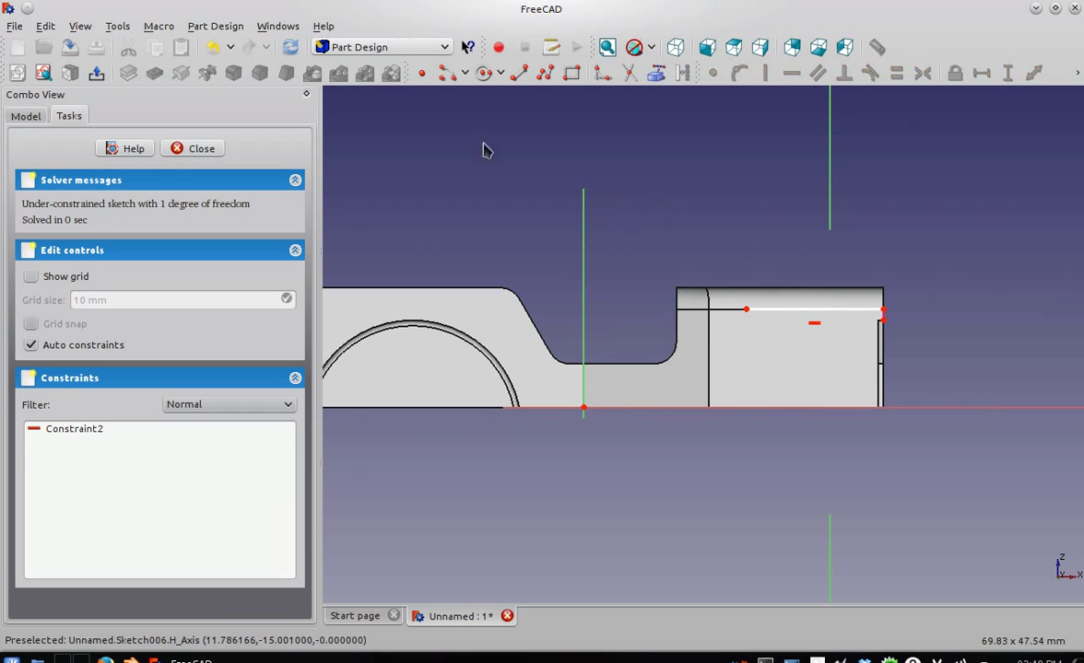
Redraw the diagonal from the horizontal line's end and pull its lower end up to the step.
left_click(543, 74)
left_click(745, 309)
left_click(602, 391)
left_click(602, 409)
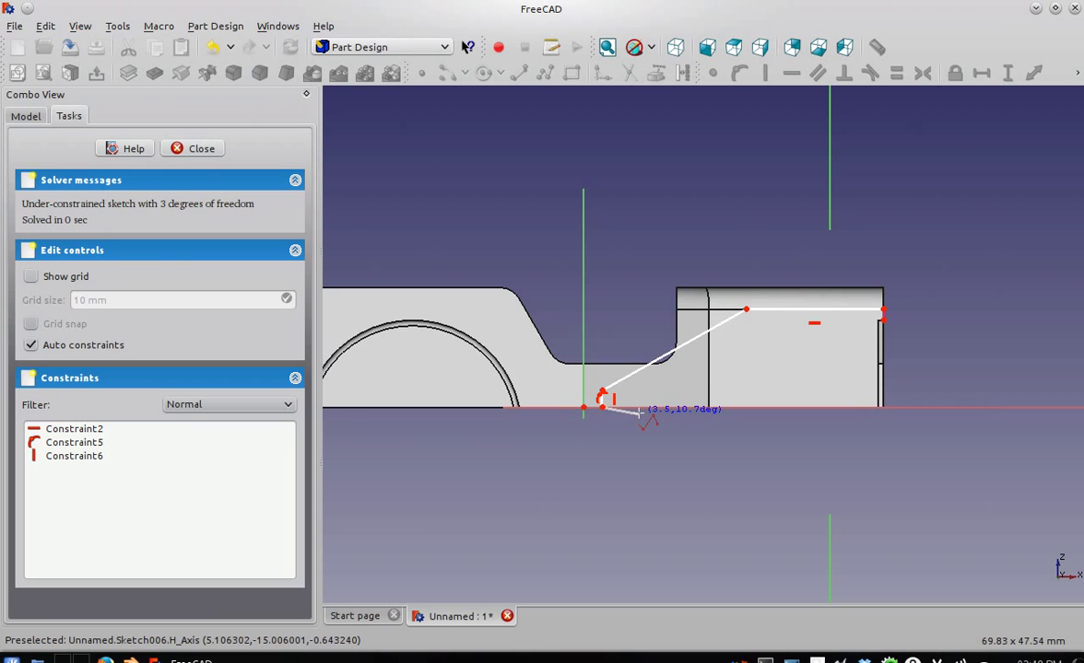
right_click(603, 453)
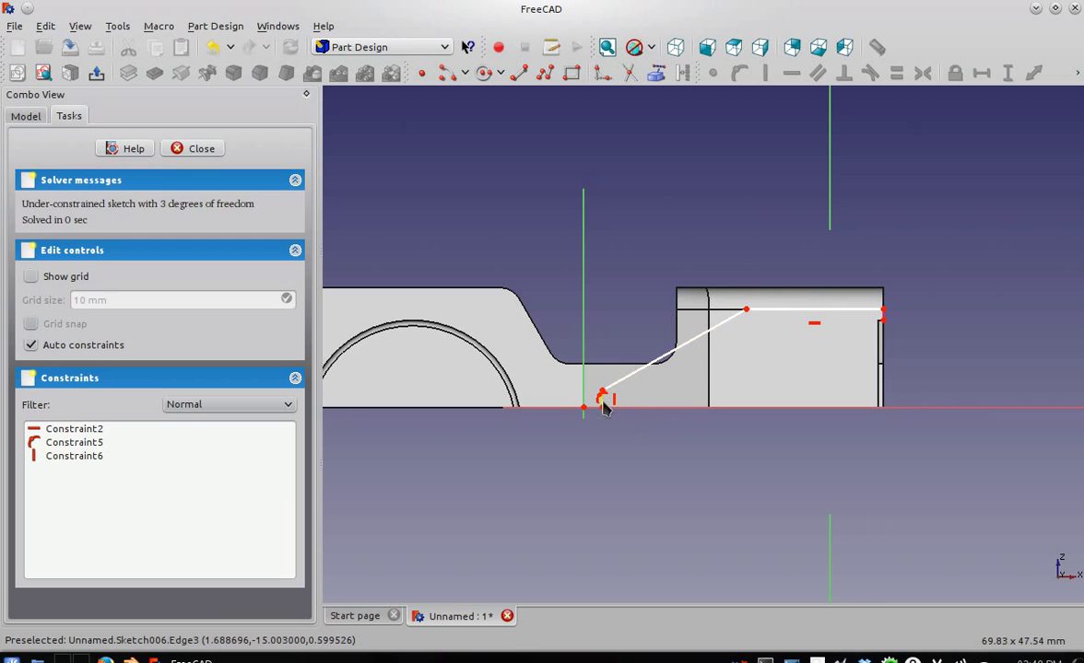
left_click(603, 403)
key("Delete")
mouse_move(603, 392)
left_mouse_down()
mouse_move(667, 376)
mouse_move(678, 386)
left_mouse_up()
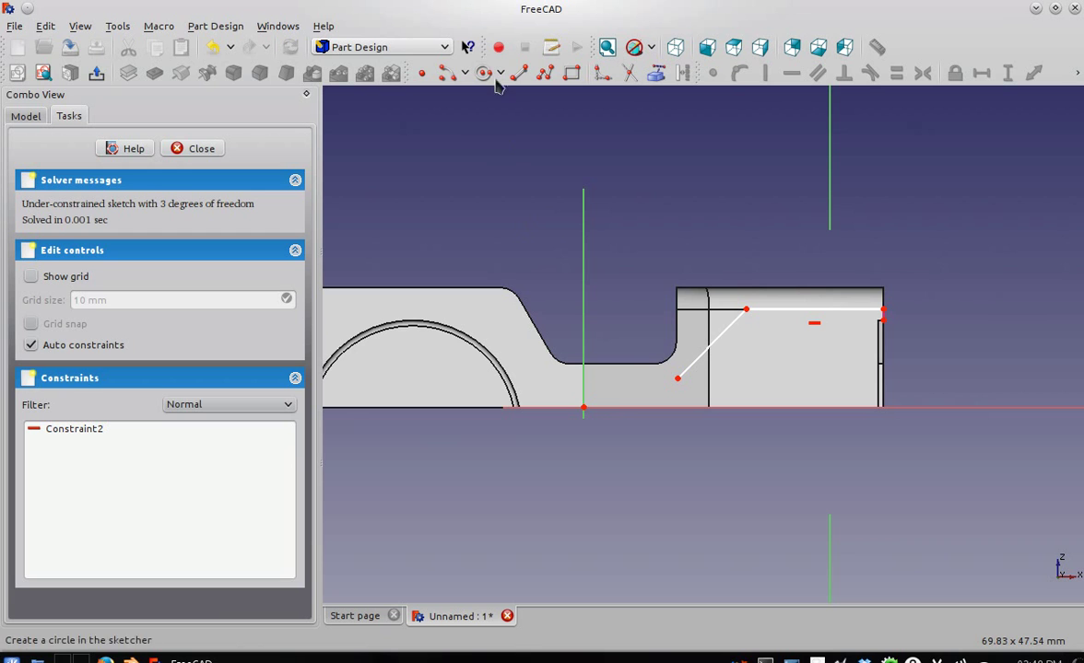
Continue the outline with a horizontal step, a drop to the base line, and a base run toward the block.
left_click(545, 73)
left_click(679, 380)
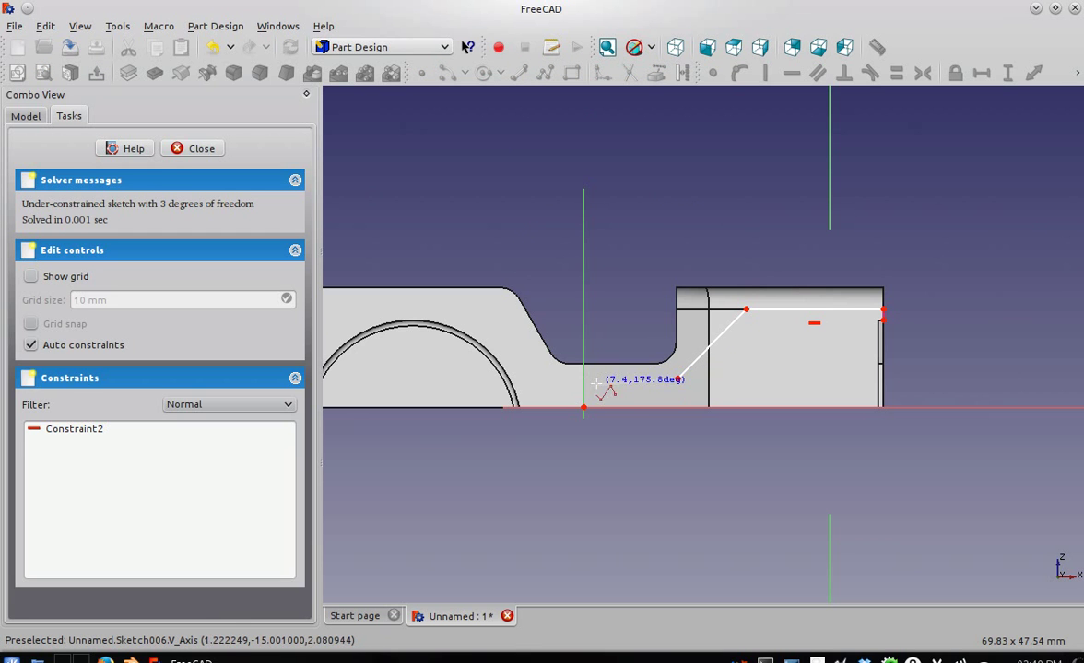
left_click(593, 377)
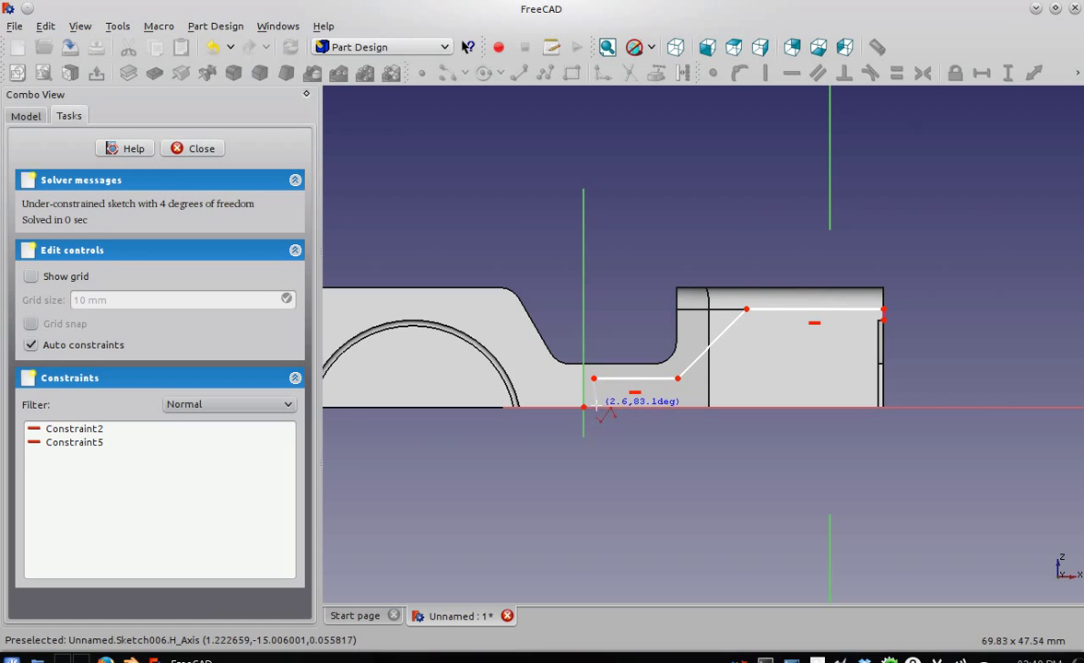
left_click(593, 411)
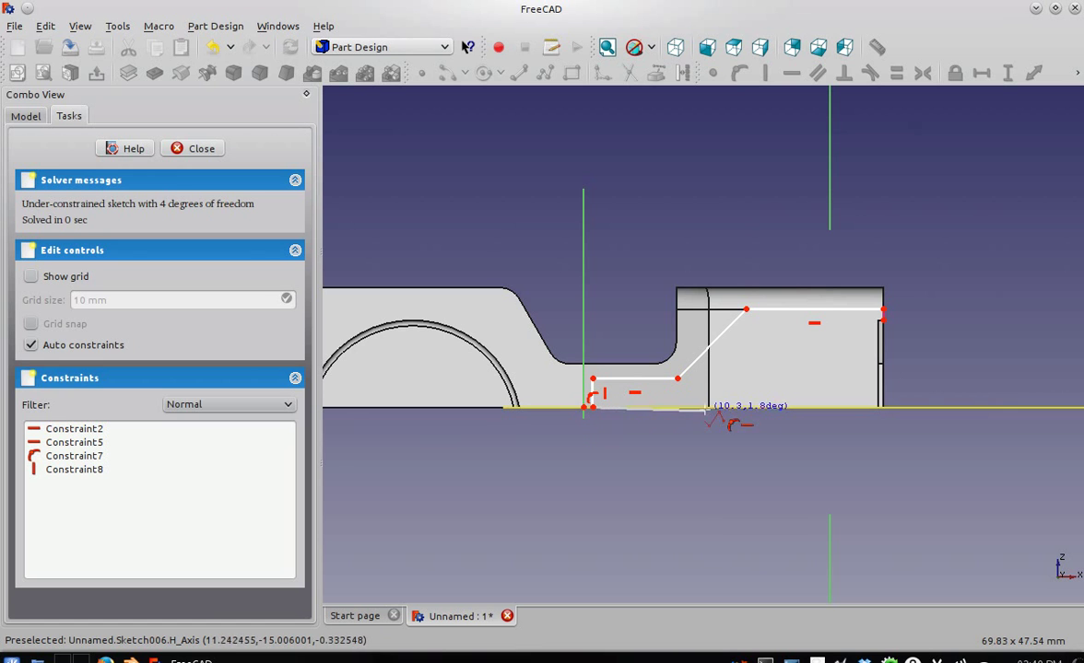
left_click(699, 406)
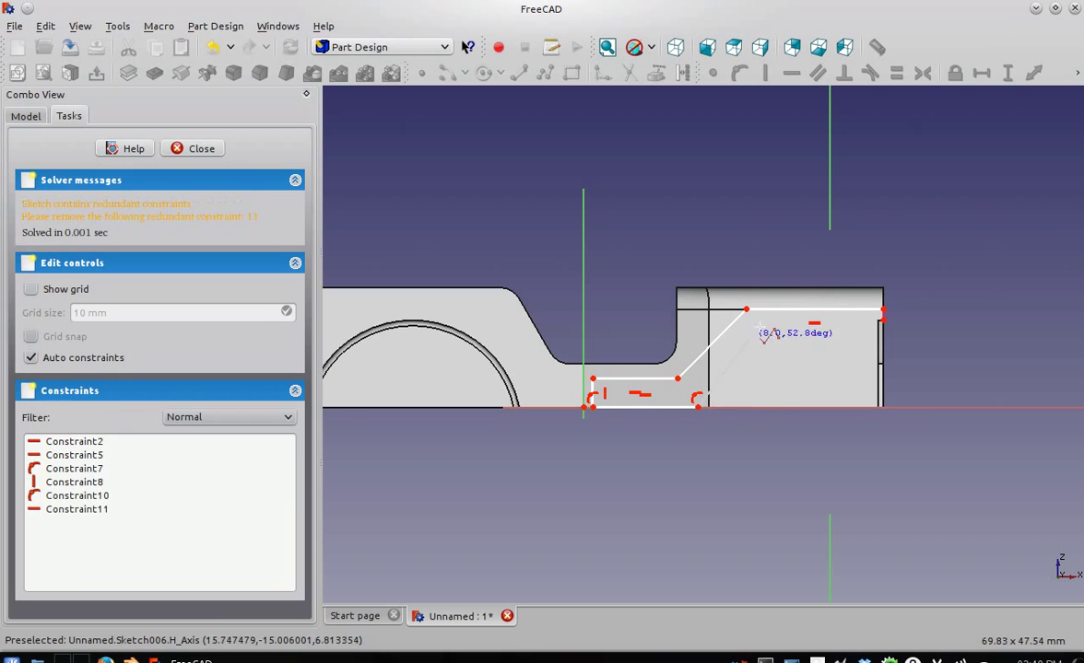
left_click(768, 327)
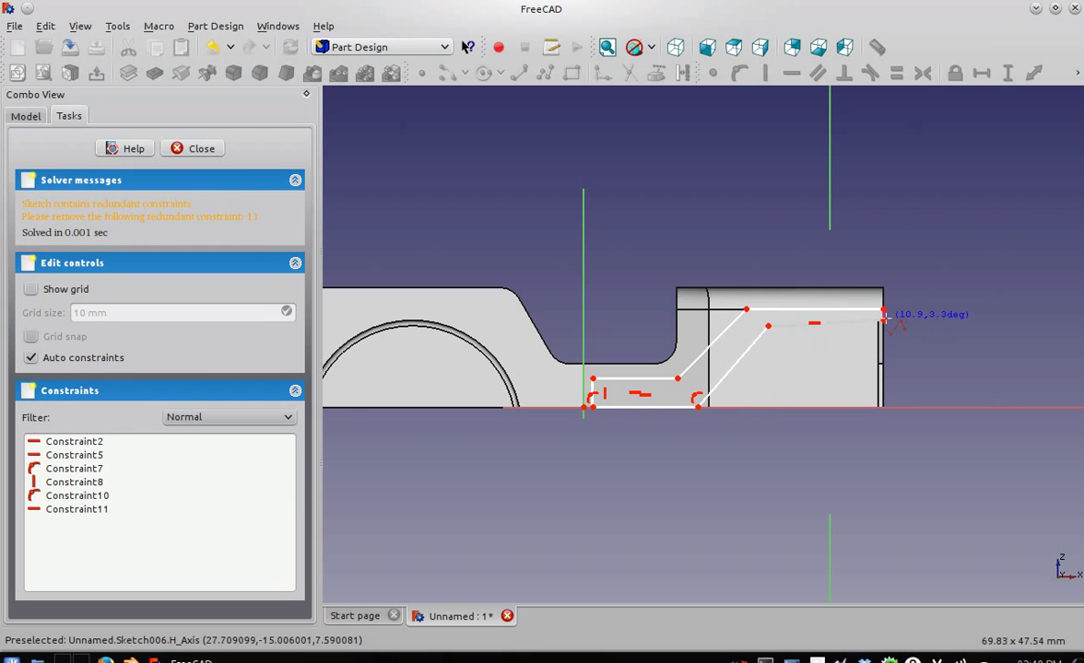
Close the polyline outline and delete the redundant Constraint11.
left_click(882, 319)
key("Escape")
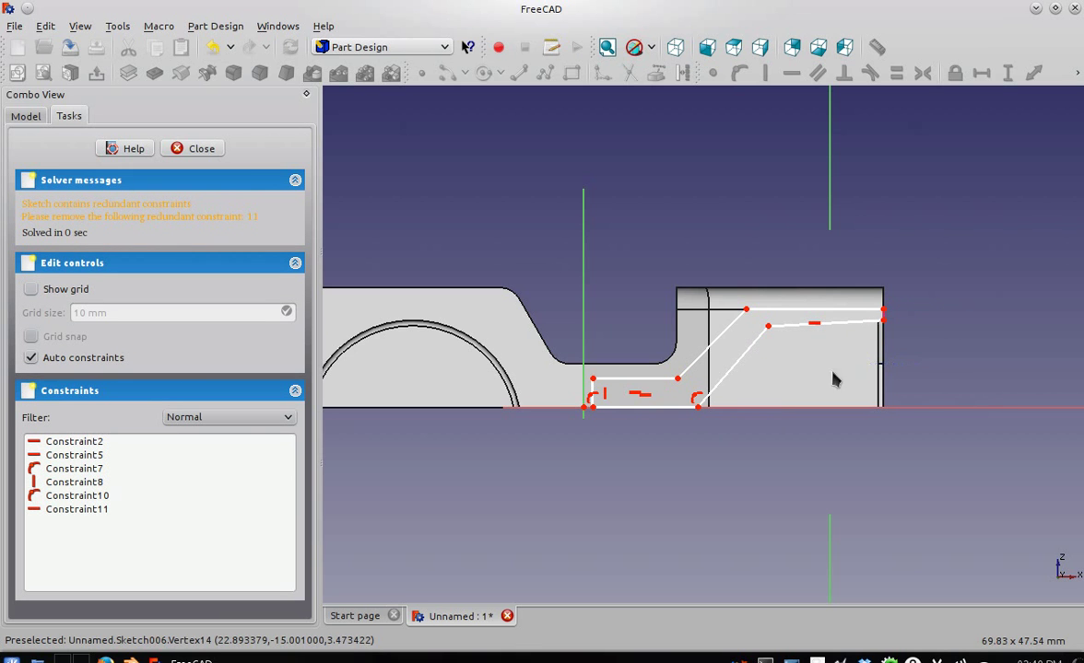
left_click(651, 400)
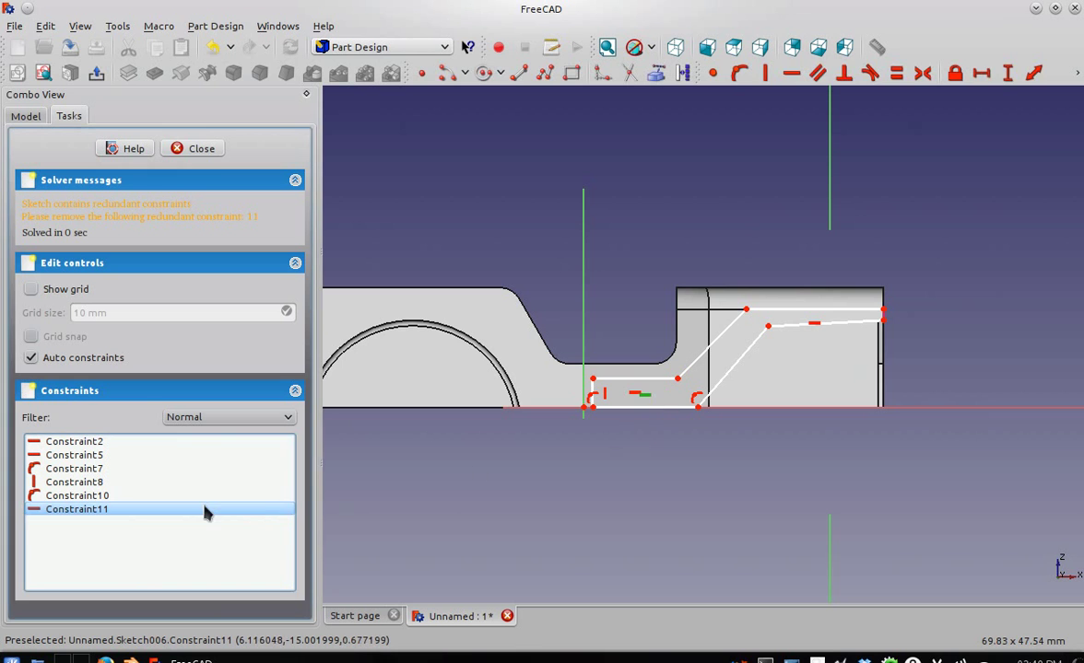
key("Delete")
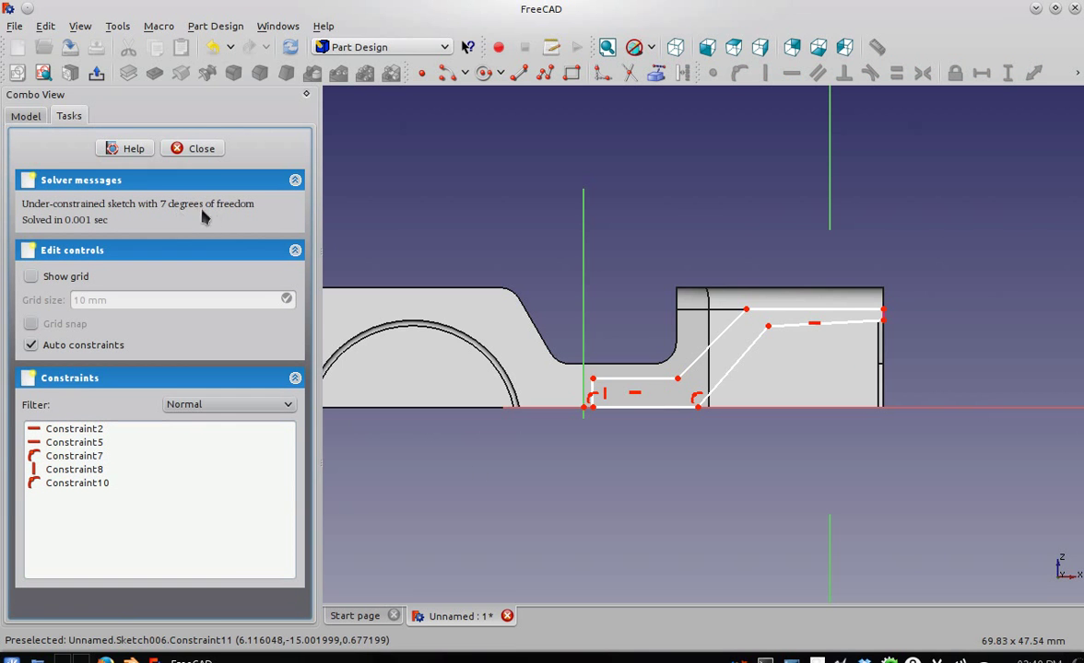
Make the upper right line horizontal and give the short left vertical edge a 1 mm distance.
left_click(790, 330)
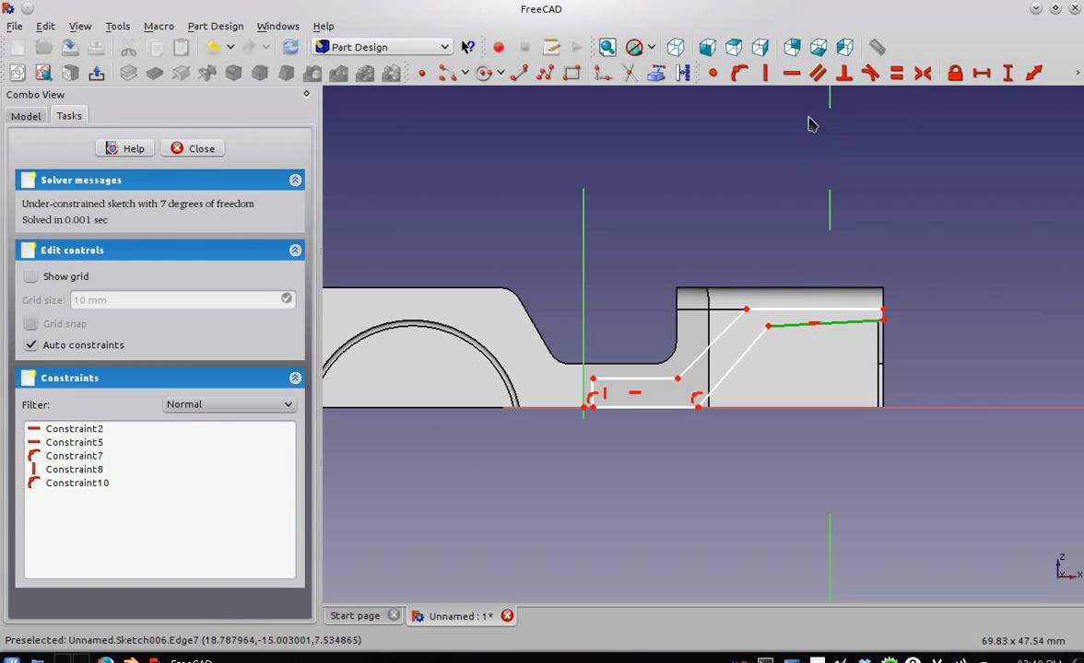
left_click(792, 73)
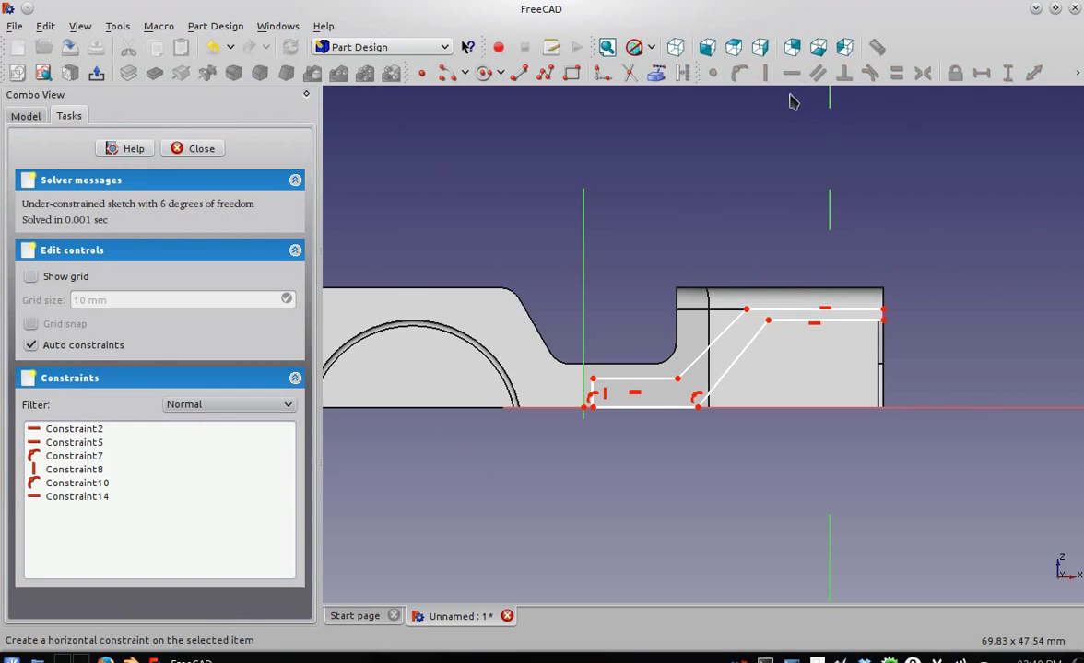
left_click(670, 378)
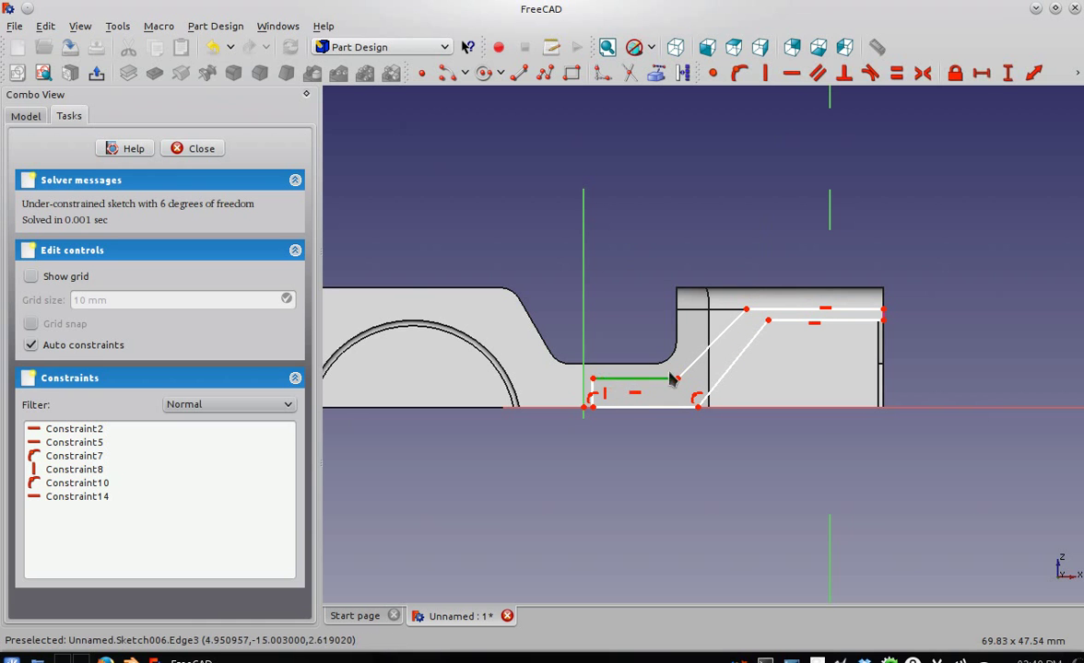
left_click(802, 437)
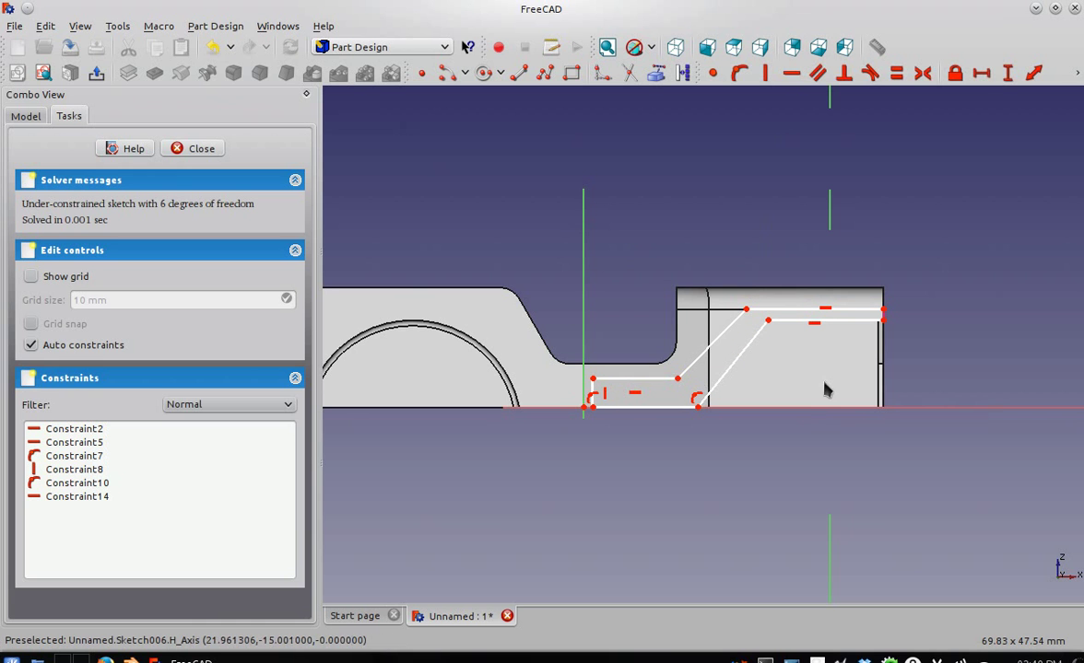
left_click(599, 393)
left_click(1008, 72)
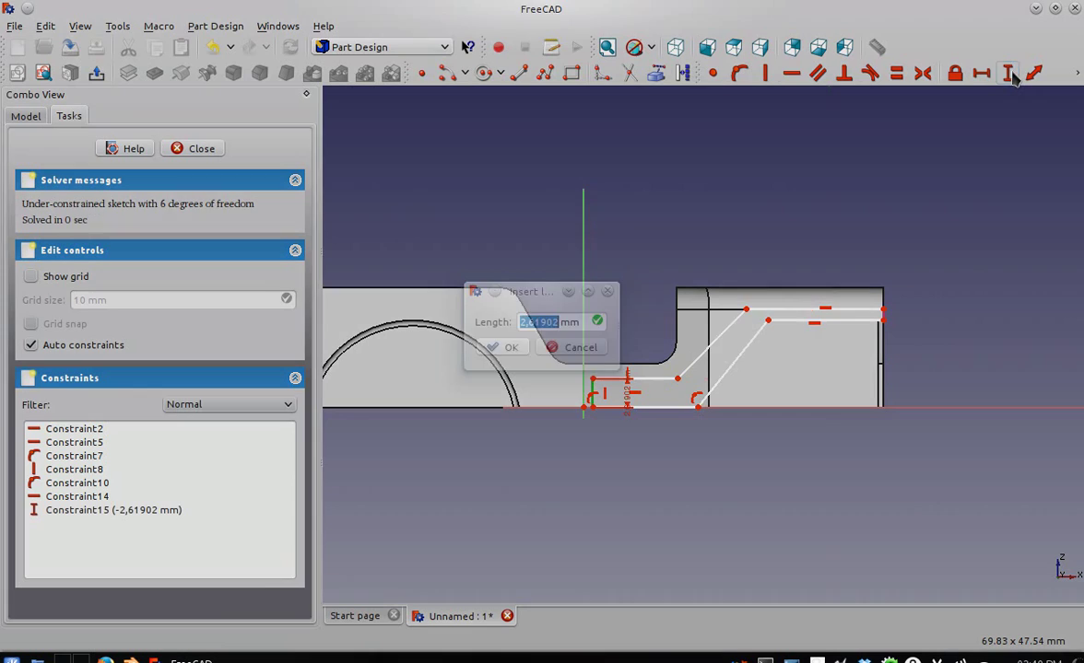
type("1")
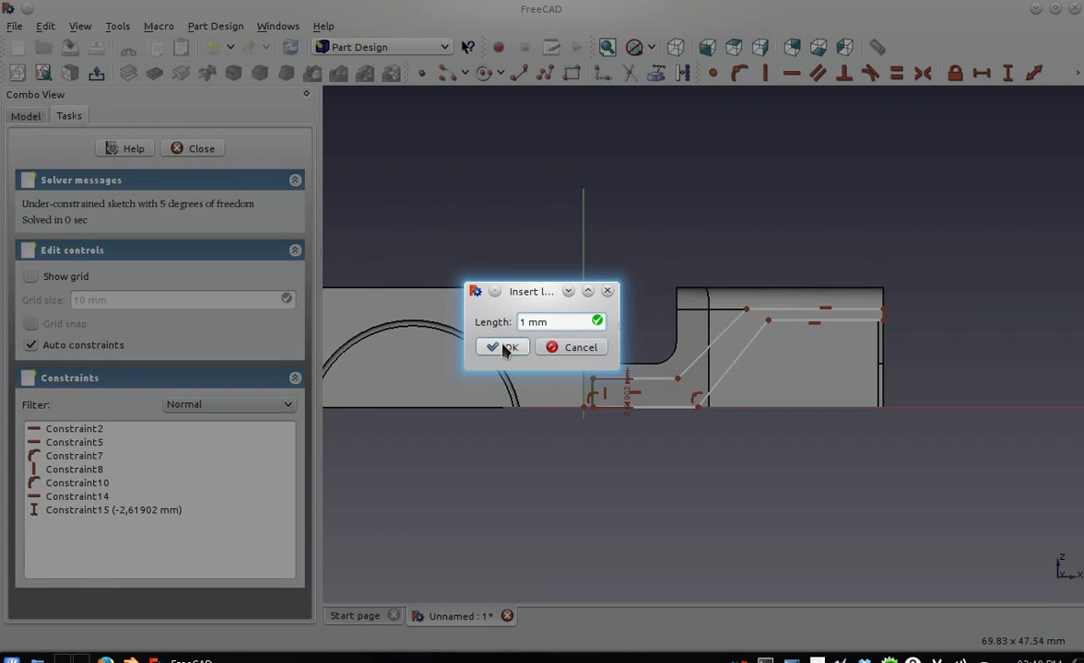
left_click(505, 349)
left_click_drag(525, 456, 534, 455)
Make the two slanted lines parallel and set a 0,707 mm horizontal distance between their vertices.
left_click(744, 355)
left_click(818, 73)
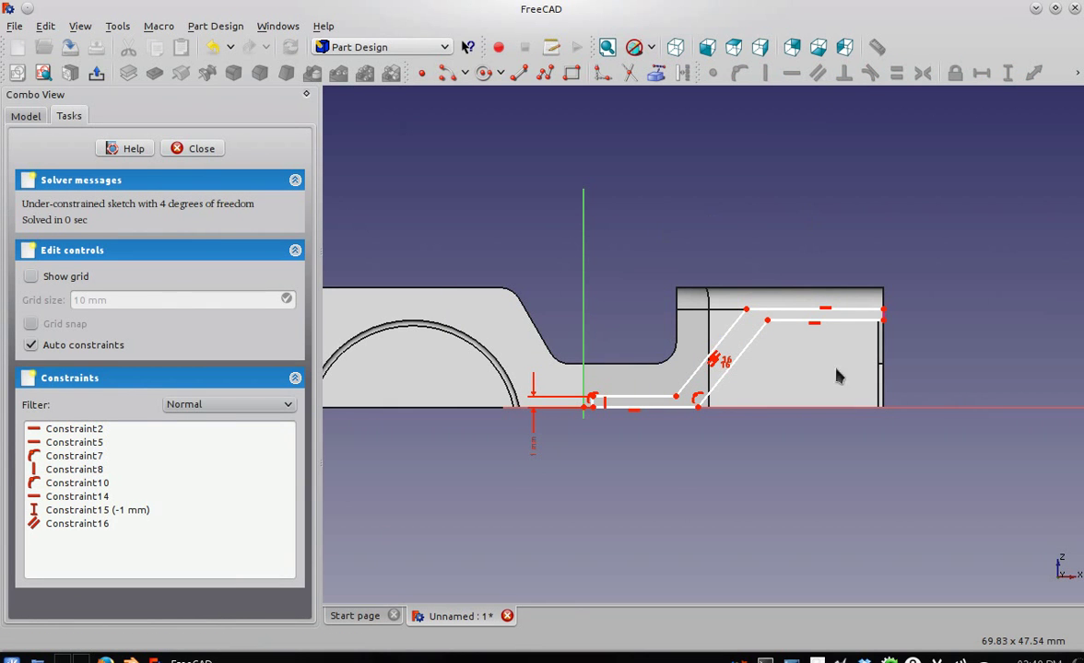
left_click(746, 309)
left_click(767, 320)
left_click(981, 82)
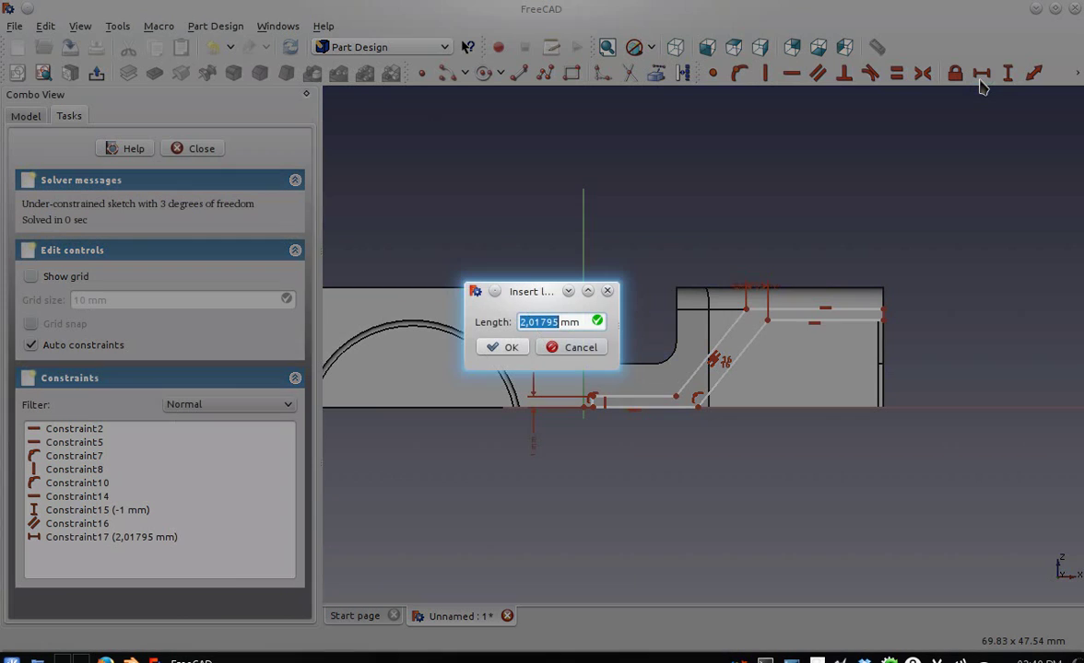
type("0")
key("Return")
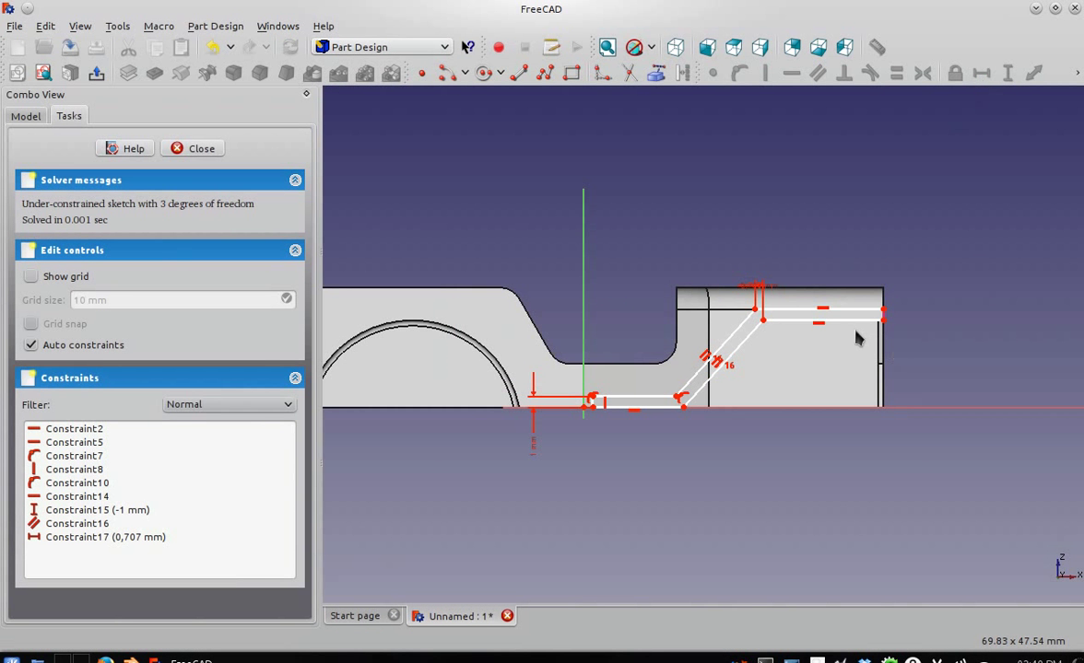
Give the upper horizontal line a 13 mm length, placing the dimension below the part.
left_click(832, 327)
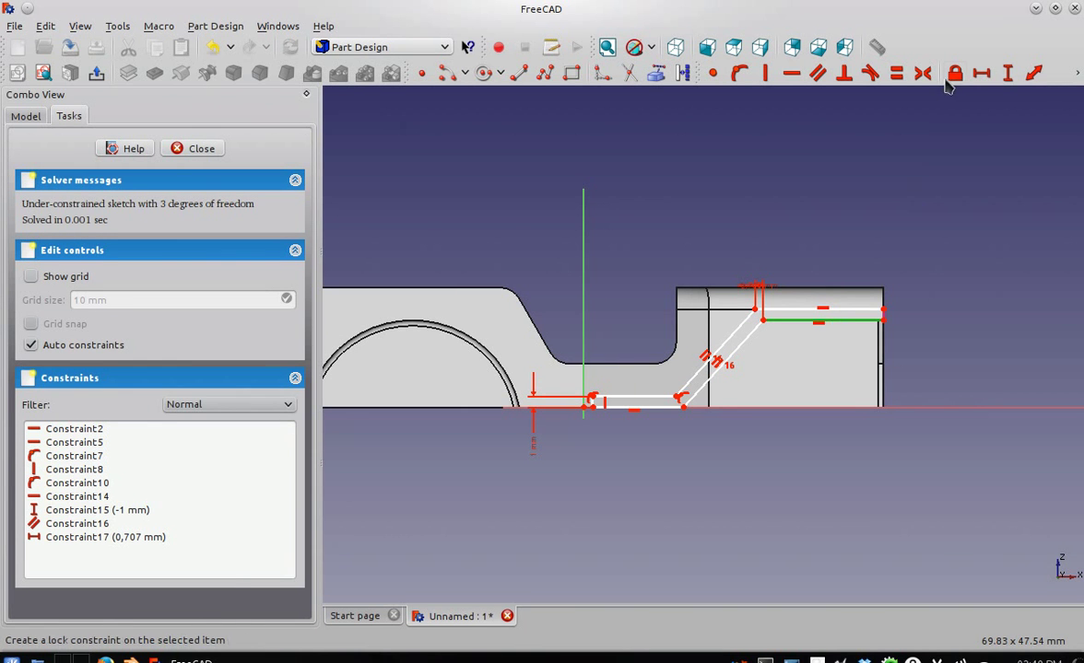
left_click(981, 77)
type("13")
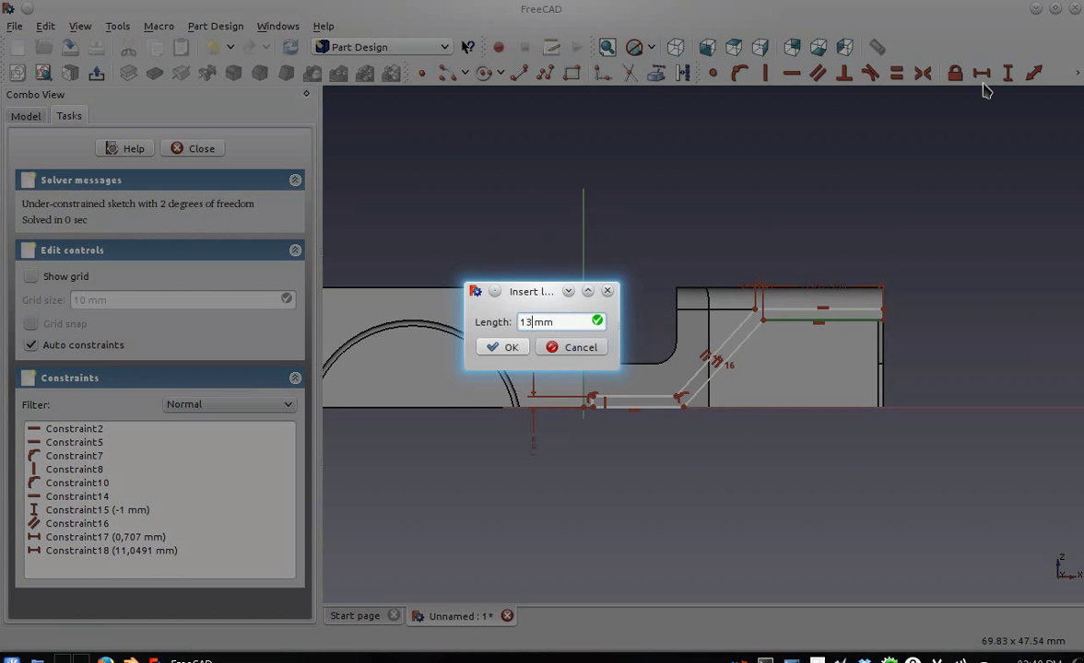
key("Return")
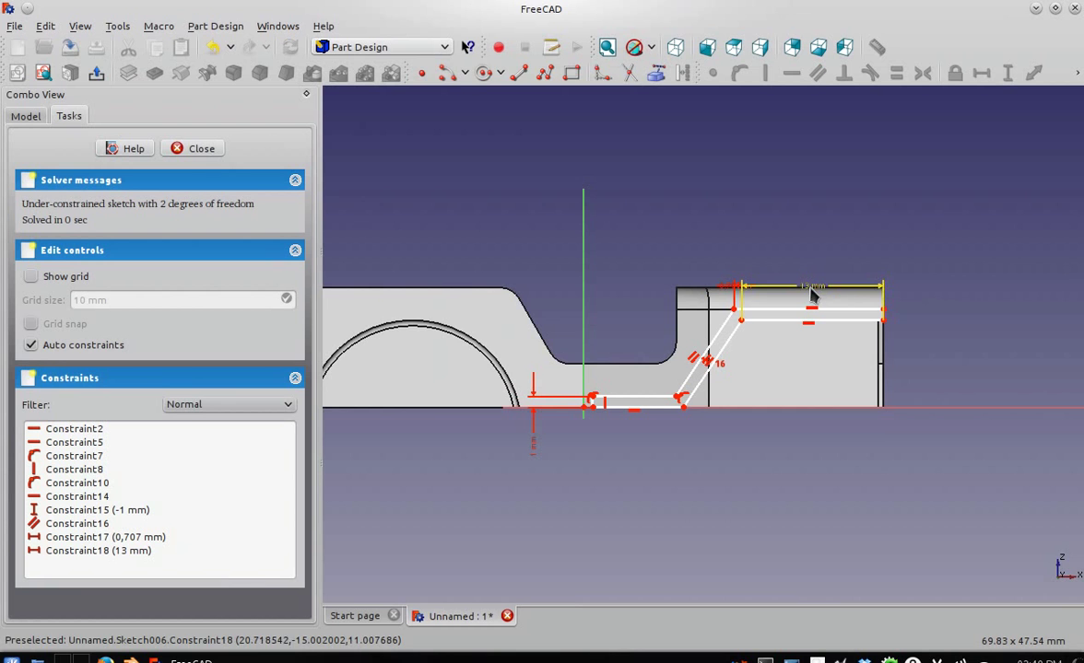
left_click_drag(795, 432, 791, 481)
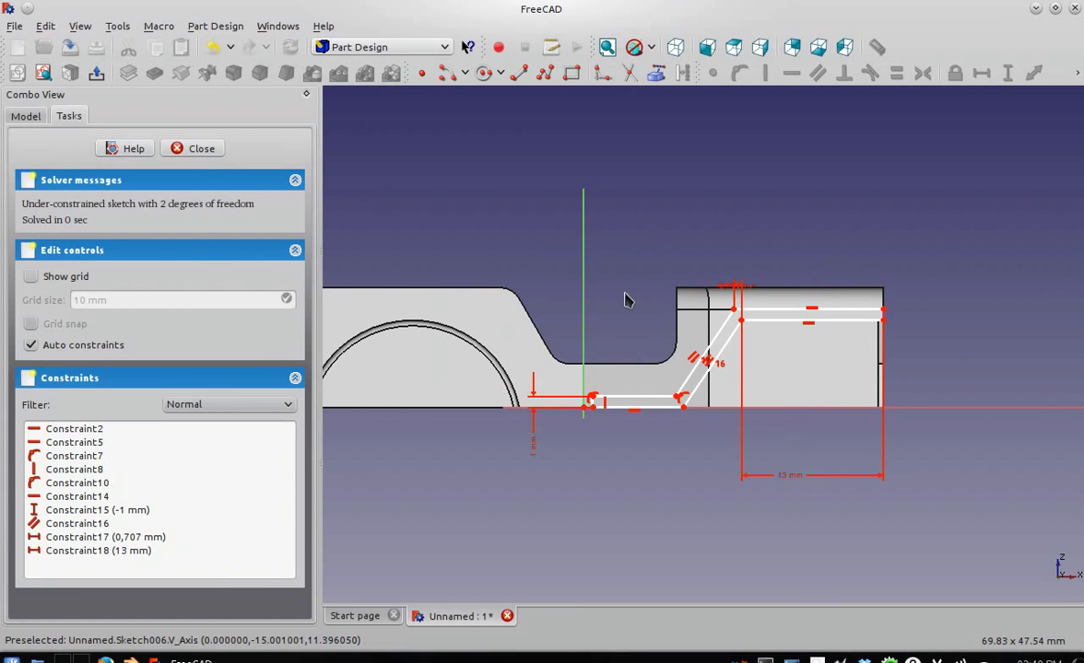
Set a 115° angle between the slanted edge and its neighbouring line.
left_click(732, 350)
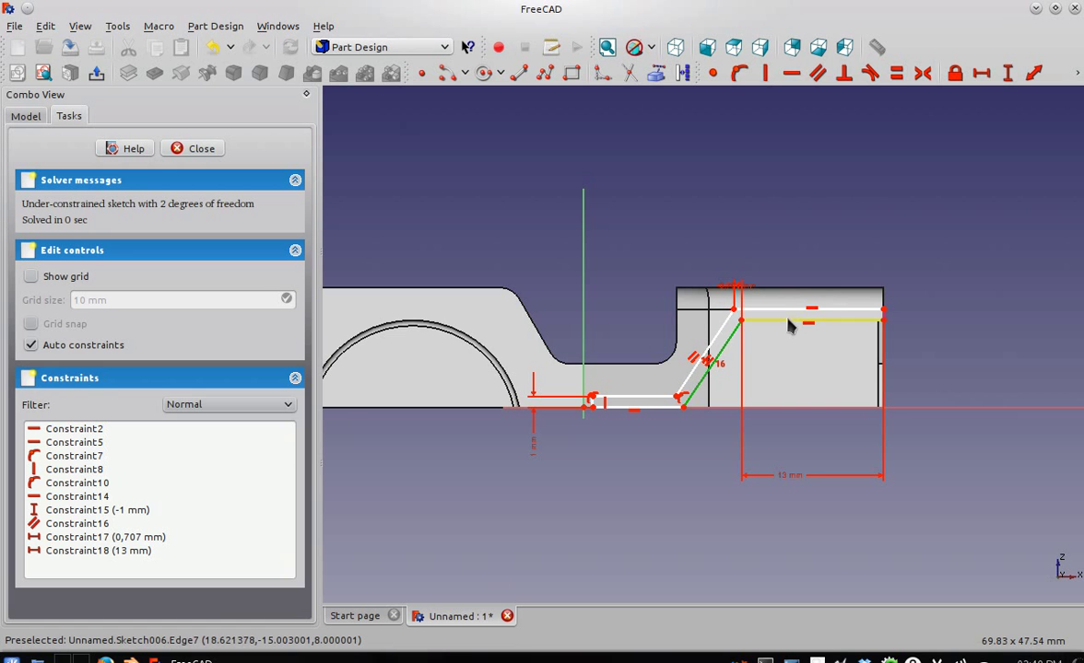
mouse_move(793, 74)
left_click(741, 100)
type("115")
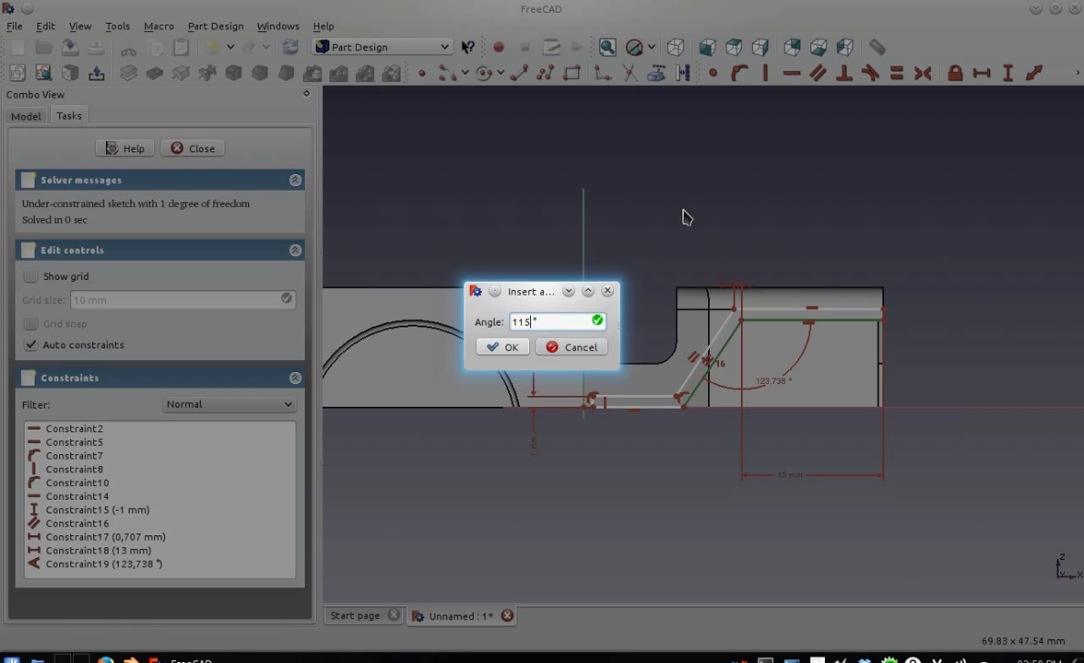
left_click(511, 354)
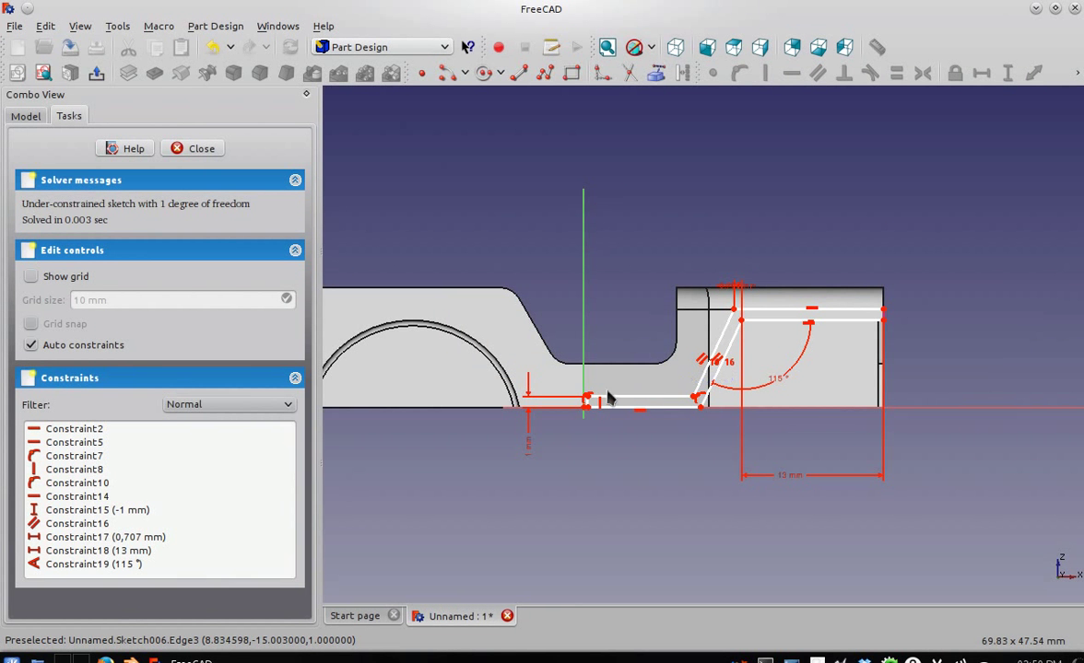
mouse_move(590, 402)
left_mouse_down()
mouse_move(588, 414)
mouse_move(609, 414)
left_mouse_up()
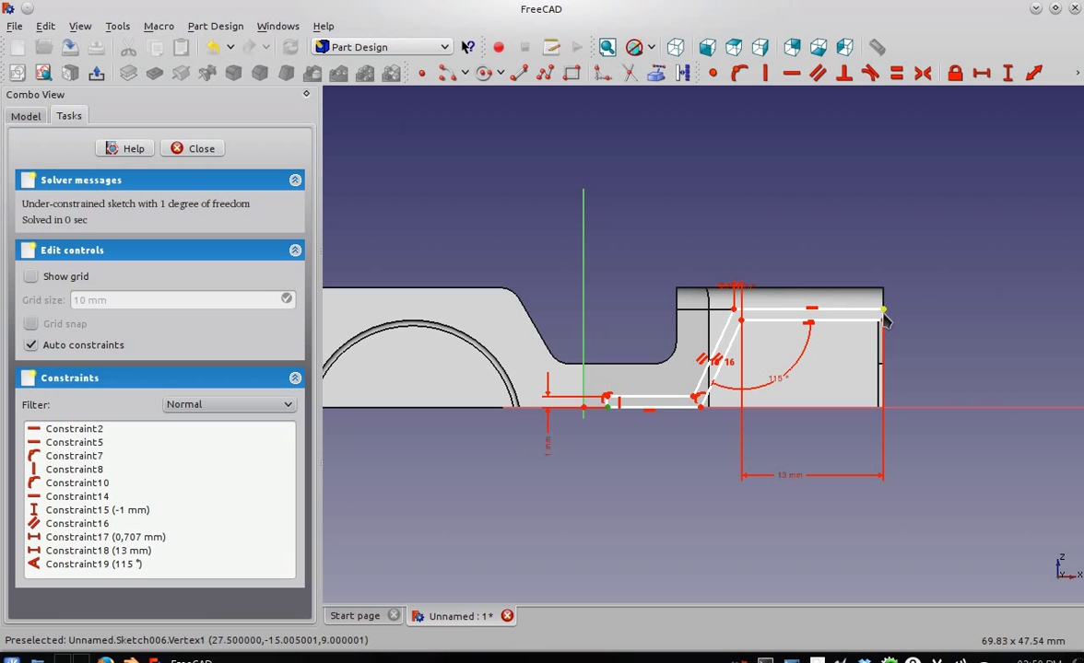
Add a 20,5 mm horizontal span across the profile and close the sketch.
left_click(981, 73)
type("2")
key("Return")
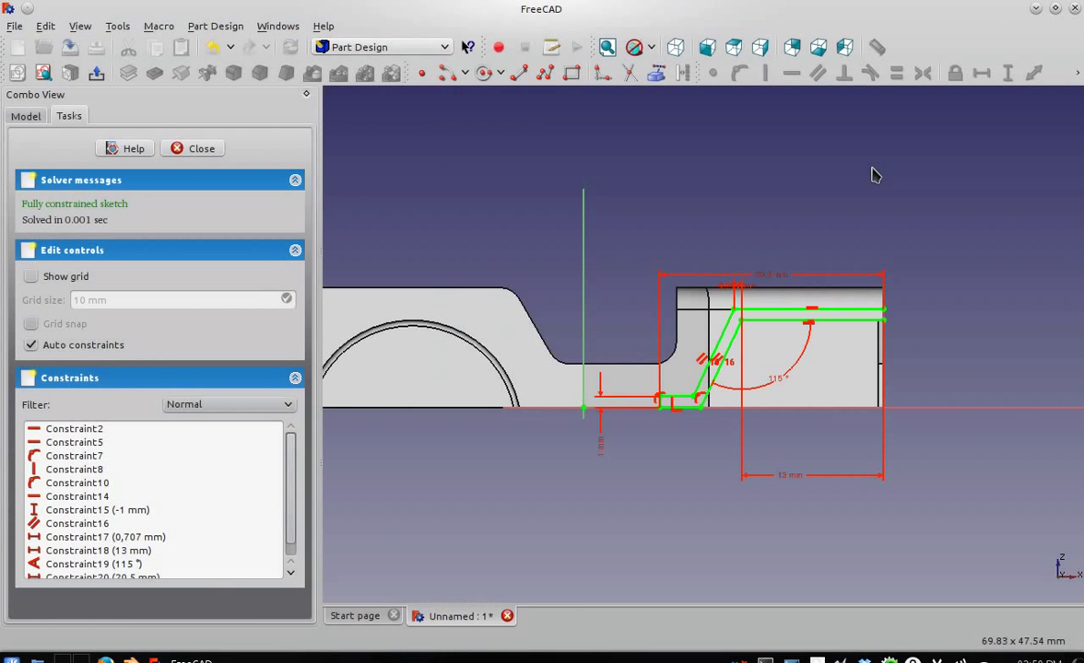
left_click_drag(774, 283, 770, 278)
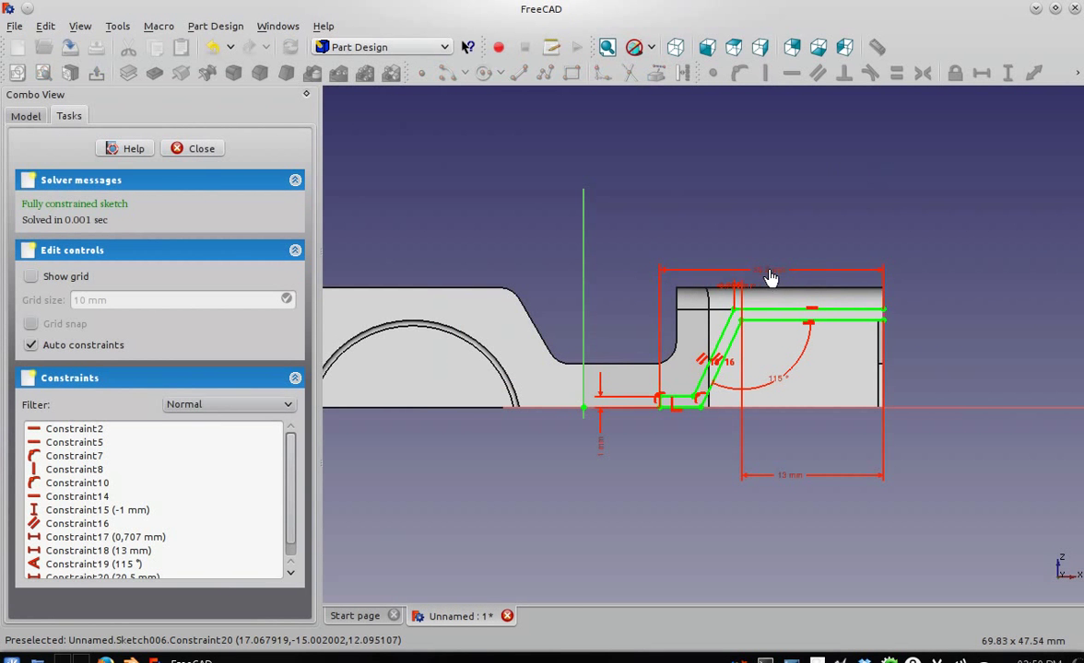
left_click(184, 149)
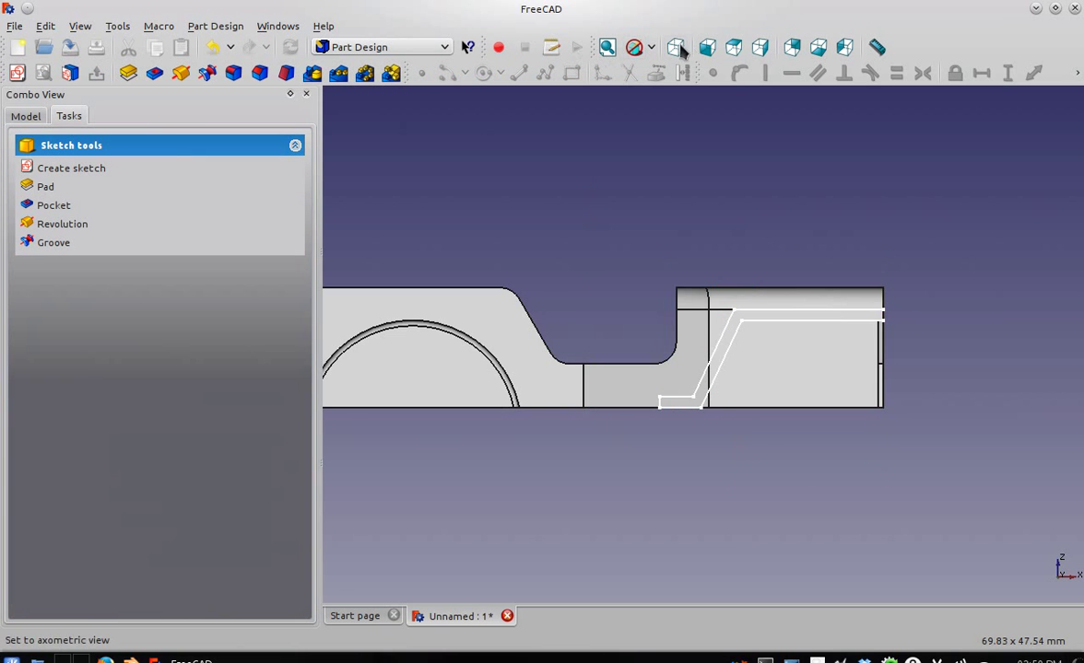
Reopen Sketch006 from the model tree to check the bracket profile, then close it in isometric view.
left_click(675, 48)
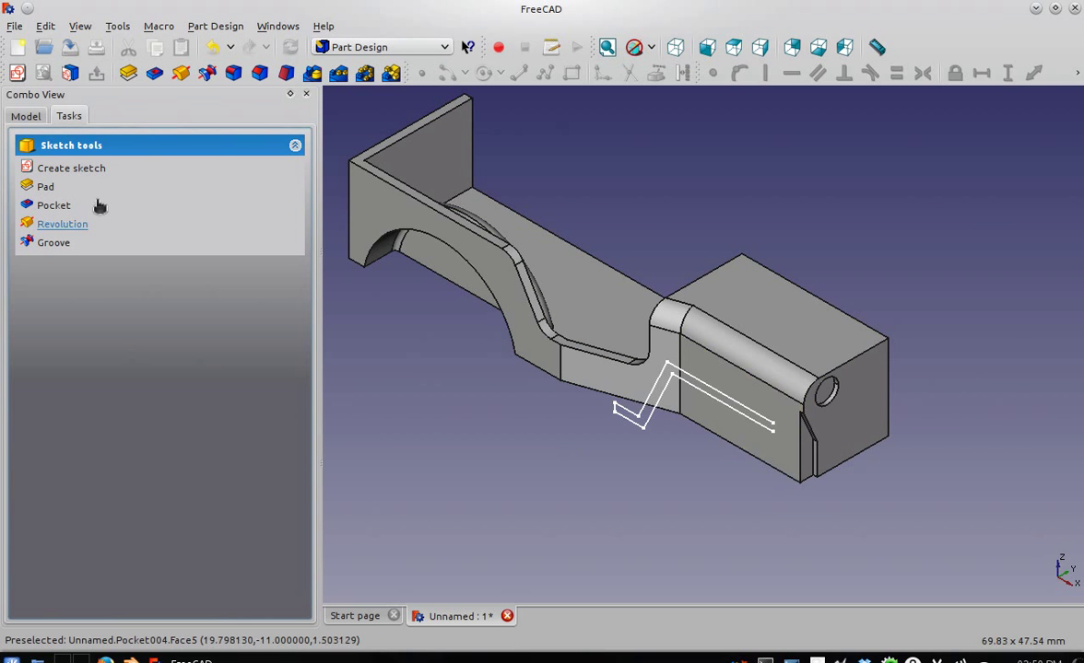
left_click(26, 115)
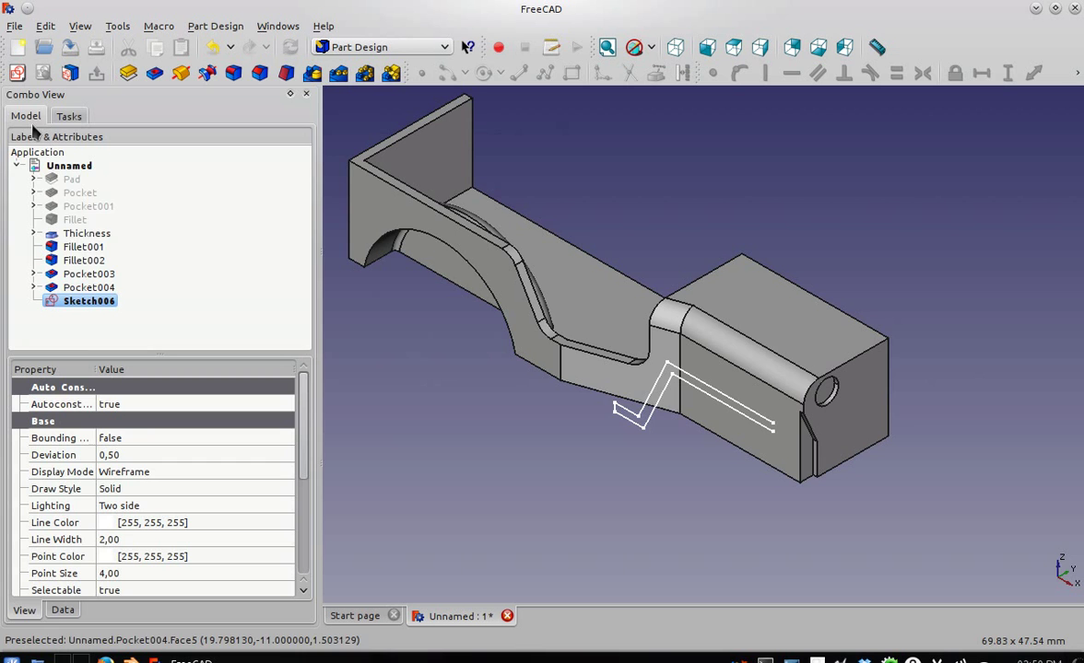
double_click(69, 302)
scroll(705, 338, "up", 3)
middle_click_drag(950, 338, 576, 426)
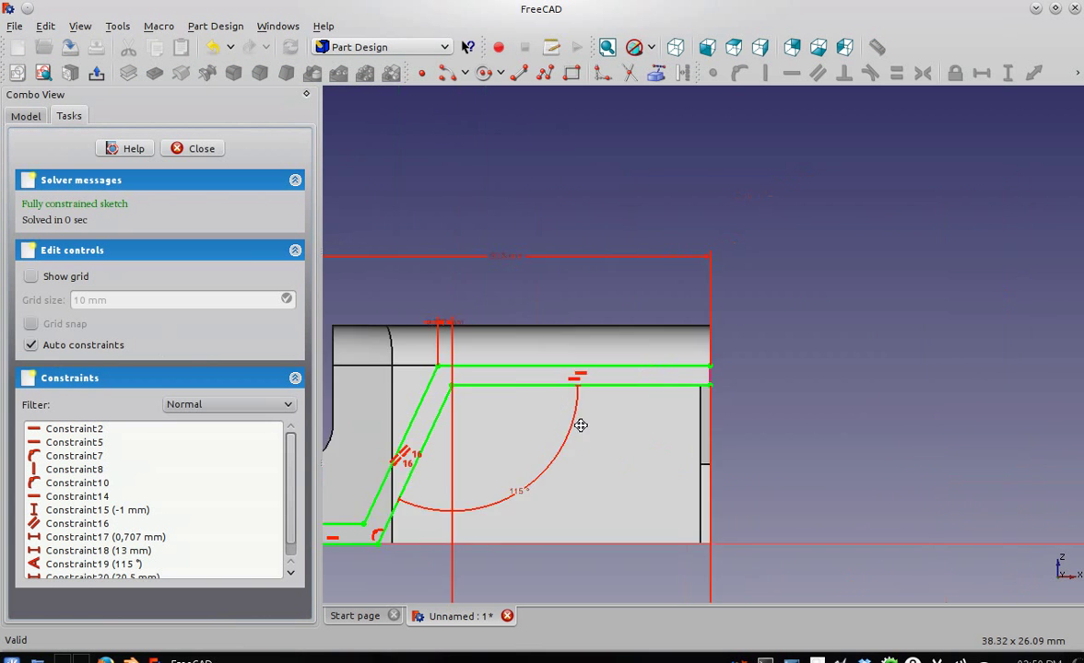
left_click(521, 80)
scroll(689, 407, "up", 4)
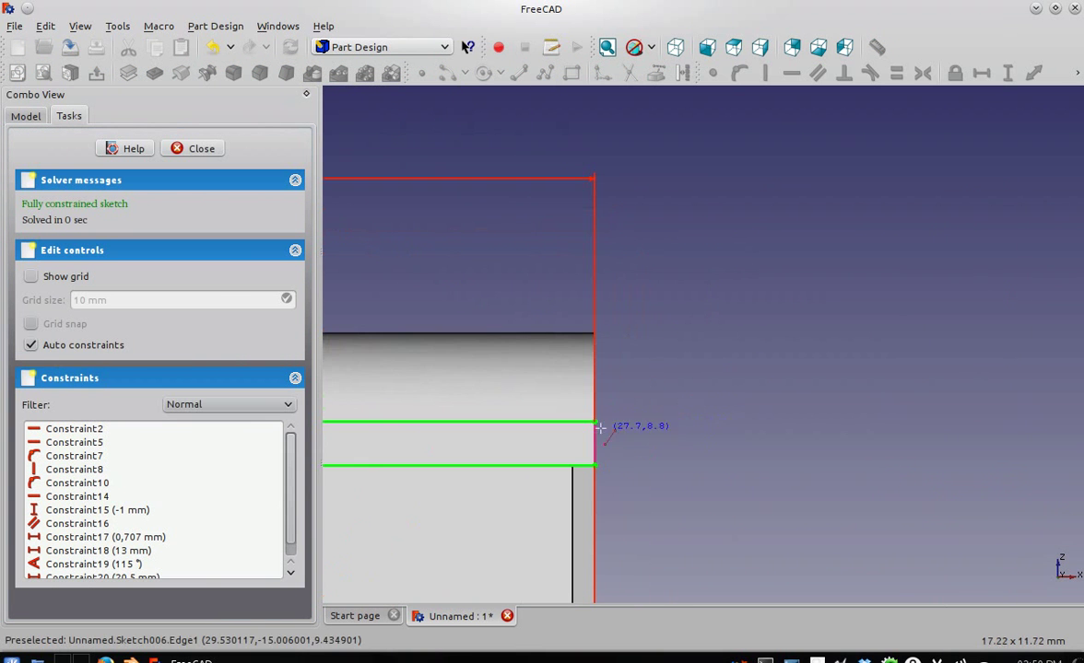
right_click(597, 468)
scroll(627, 467, "down", 3)
scroll(630, 468, "down", 2)
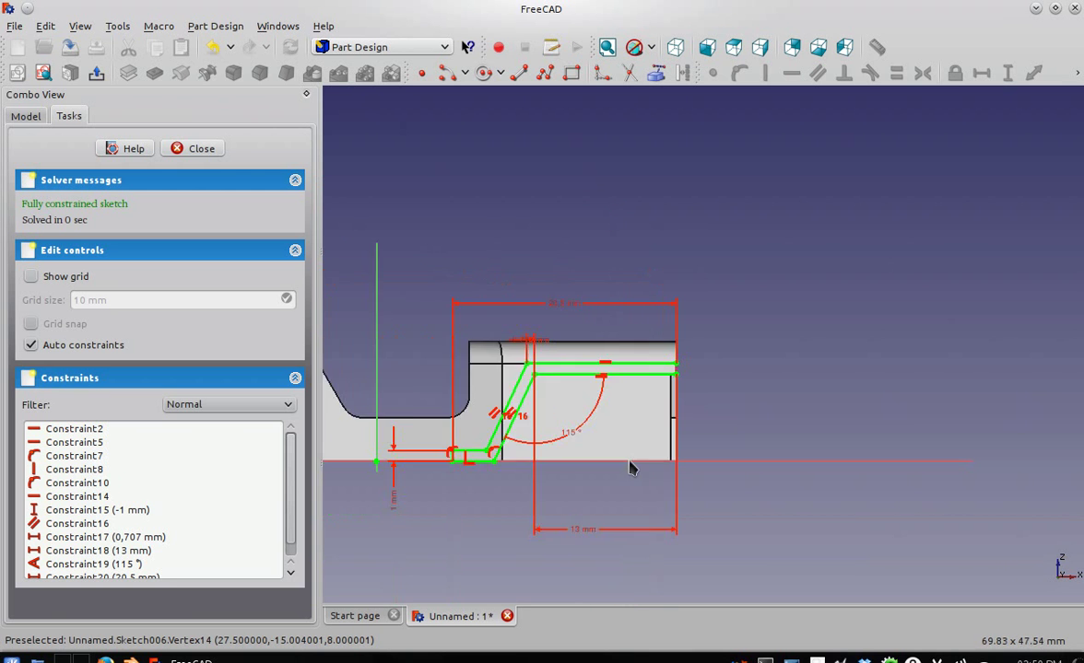
left_click(194, 149)
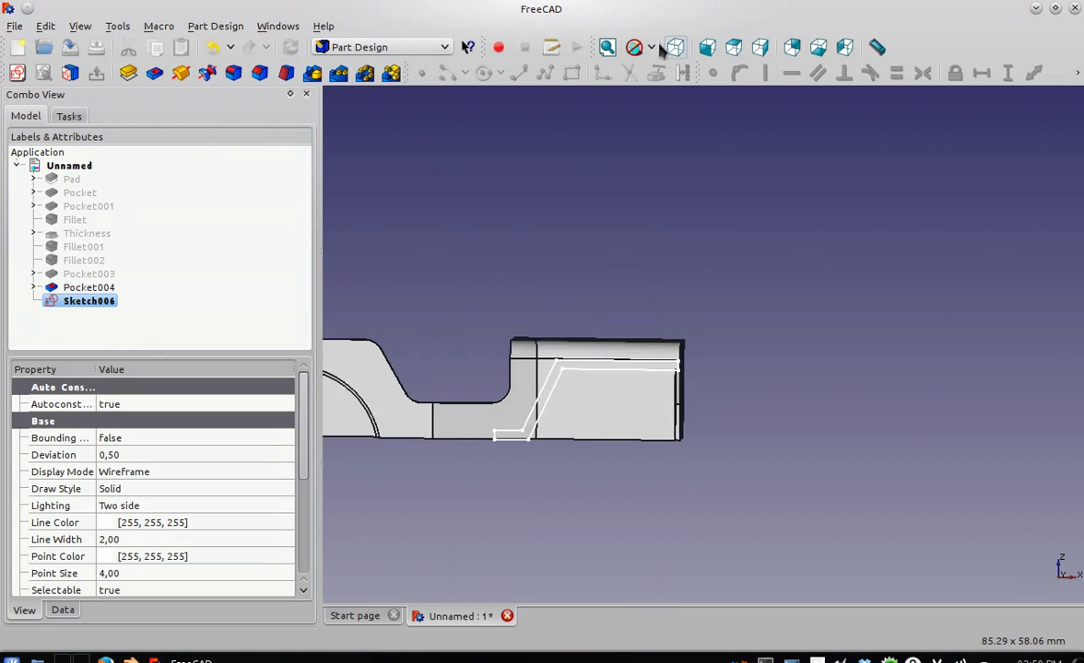
left_click(674, 47)
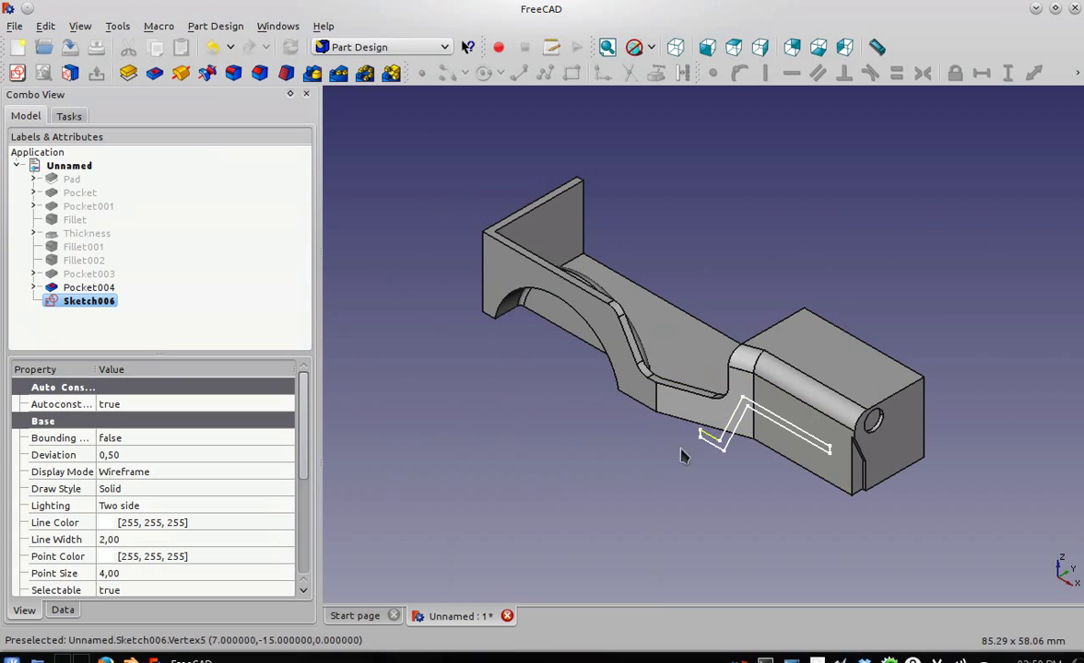
Pad Sketch006 reversed with type 'To first', creating Pad001.
left_click(127, 72)
type("11")
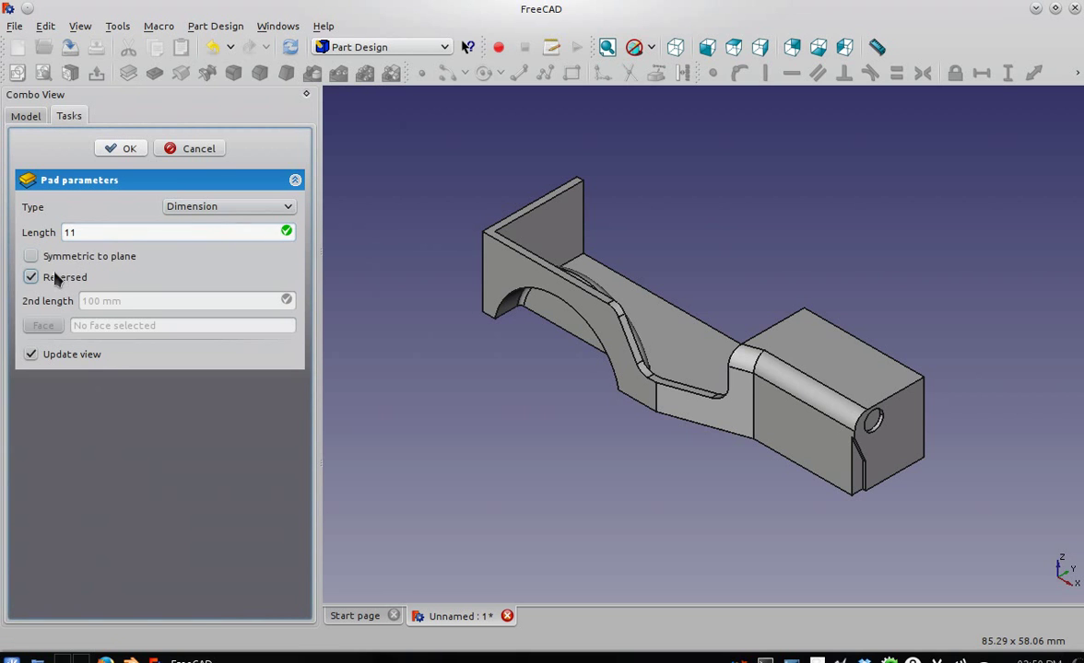
left_click(238, 207)
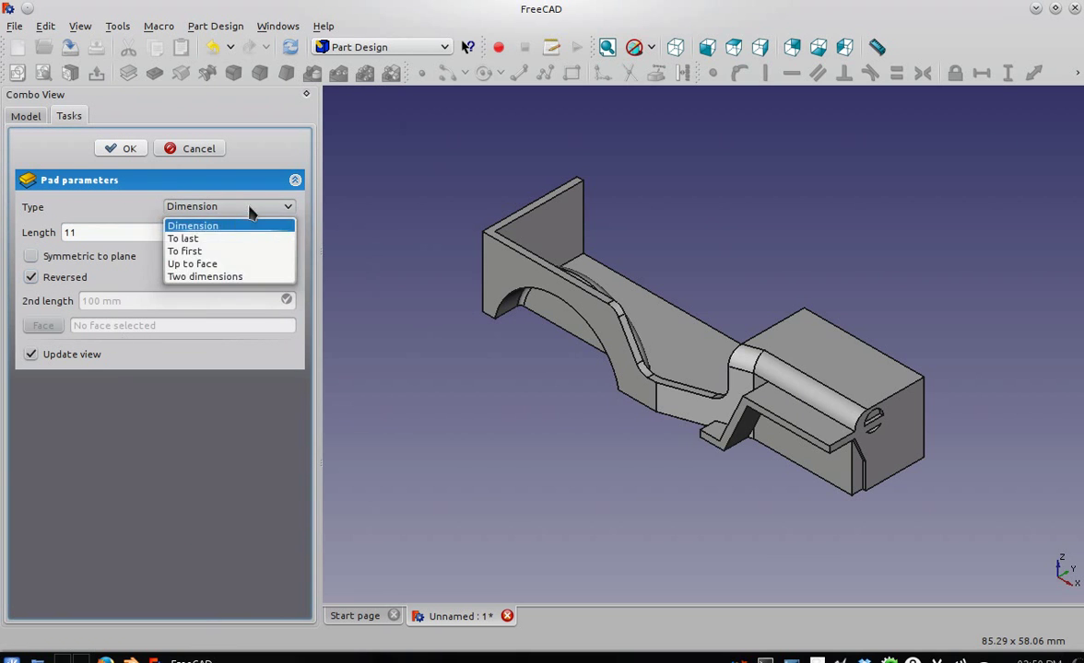
left_click(197, 255)
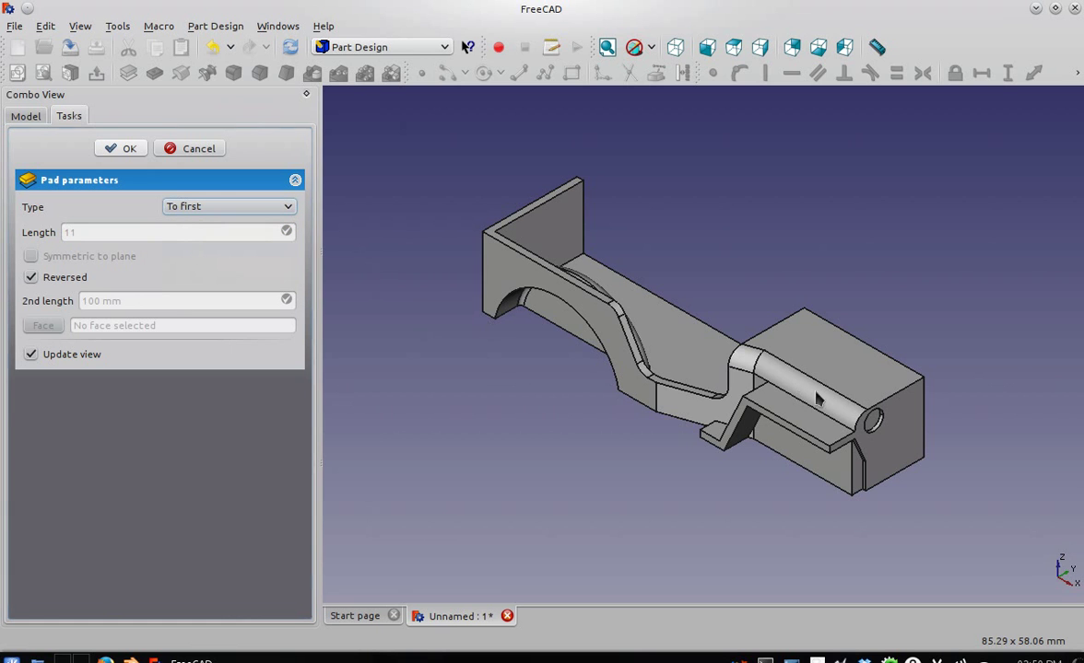
left_click(129, 149)
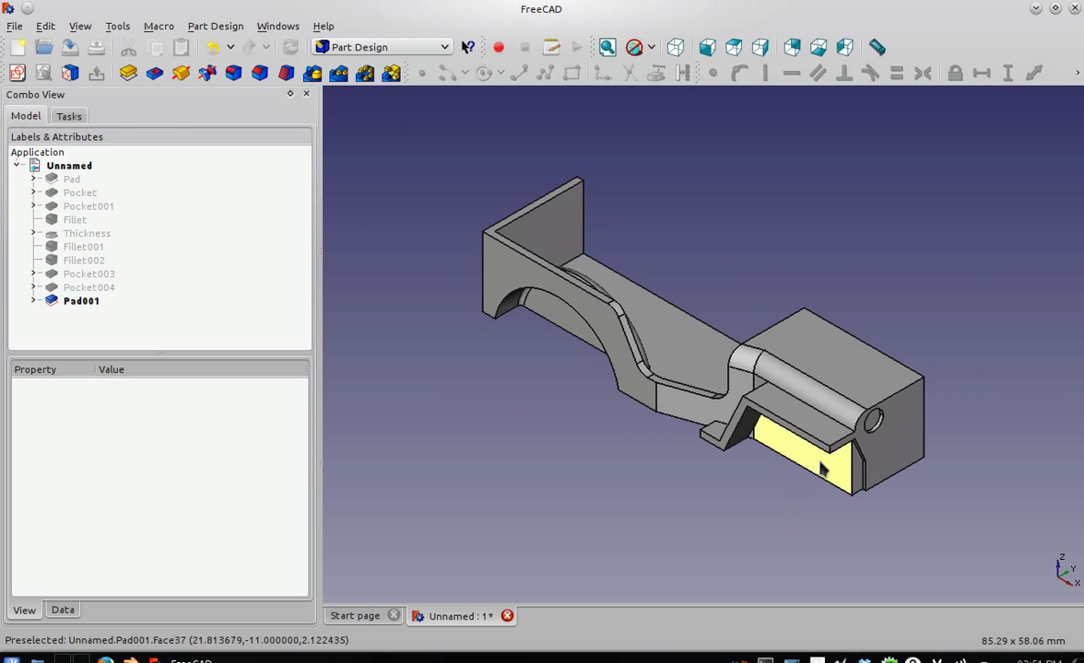
Round the bracket's lower edge with a 1,00 radius fillet (Fillet003).
scroll(810, 503, "up", 3)
scroll(737, 488, "down", 2)
scroll(700, 472, "down", 1)
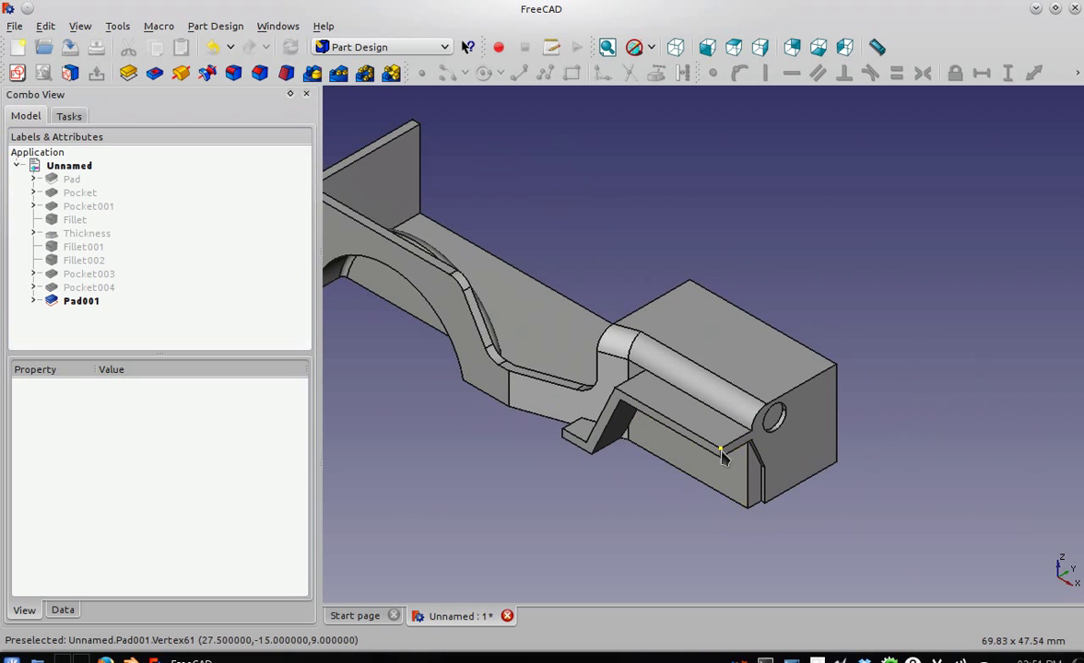
scroll(722, 463, "up", 2)
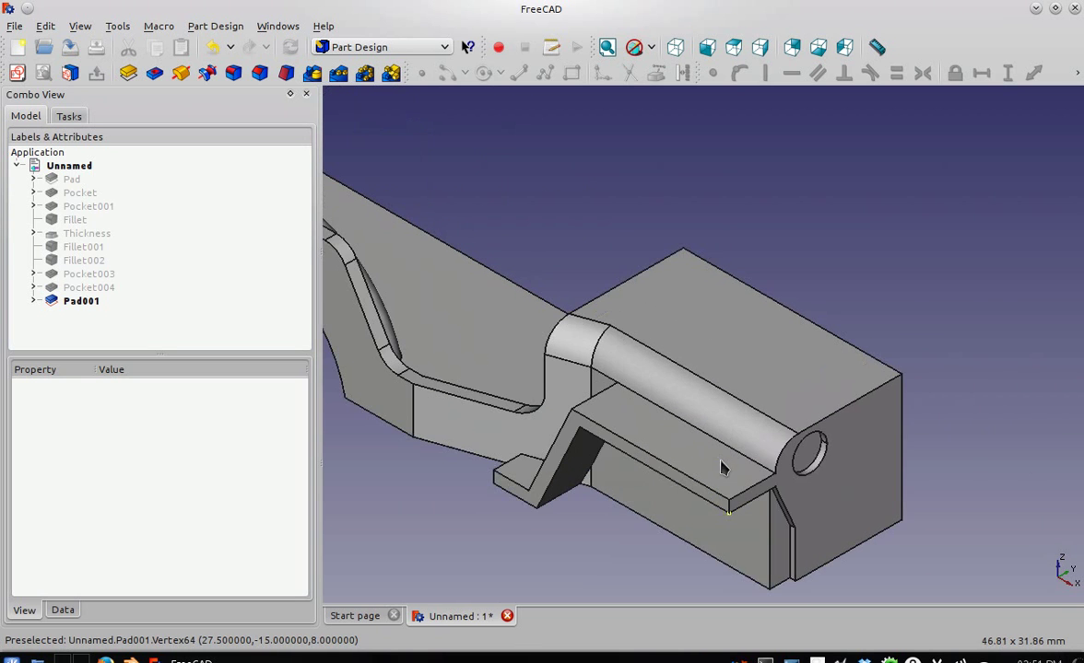
left_click(731, 510)
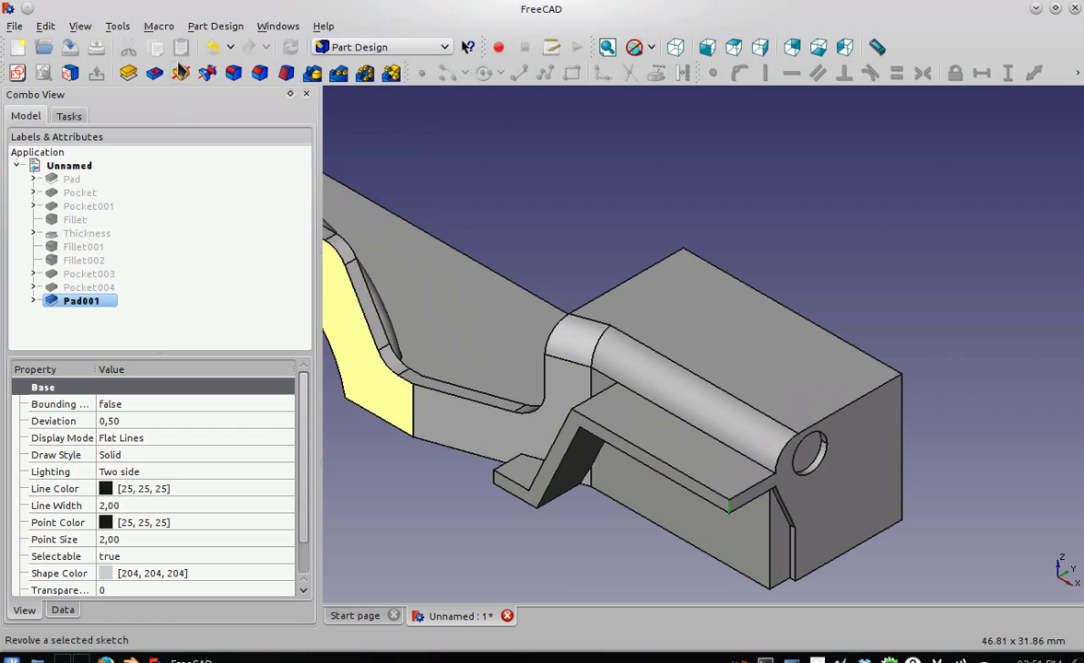
left_click(233, 73)
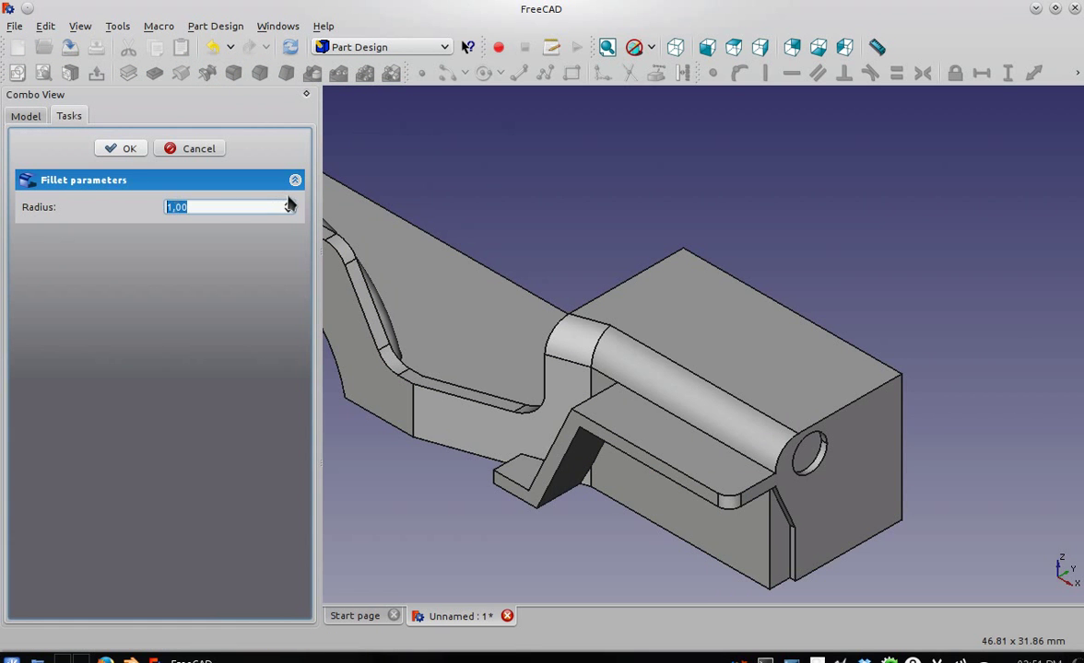
left_click(126, 151)
Round the corner edge of the bracket foot with a second 1,00 fillet (Fillet004).
mouse_move(400, 404)
middle_mouse_down()
mouse_move(423, 454)
mouse_move(677, 458)
middle_mouse_up()
scroll(677, 458, "up", 2)
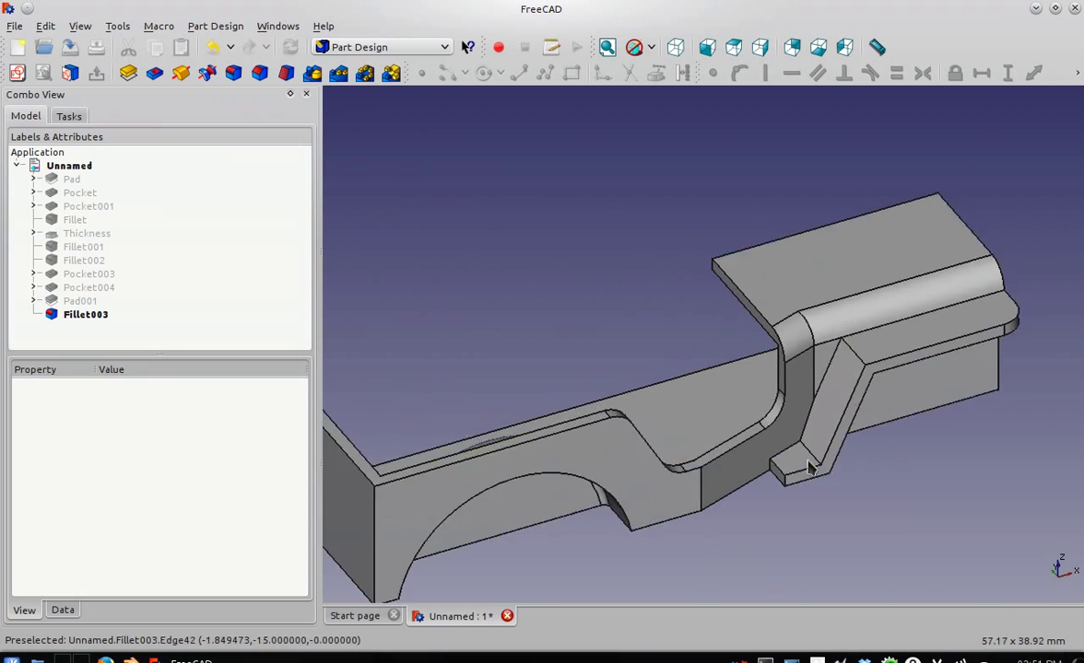
scroll(798, 498, "up", 2)
scroll(730, 442, "up", 1)
left_click(738, 431)
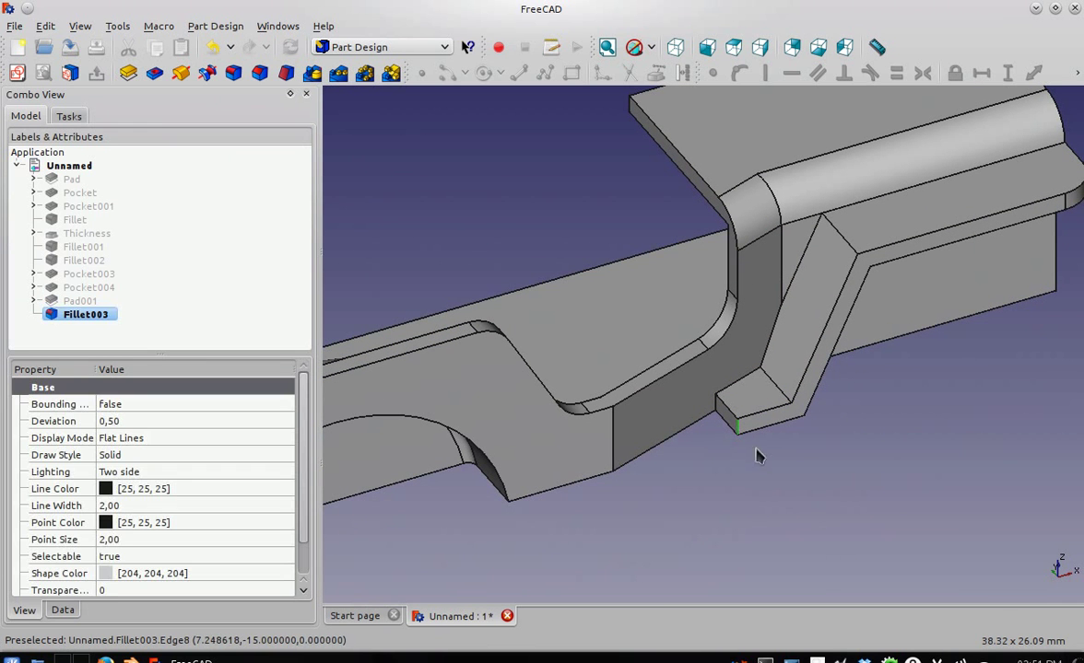
left_click(233, 73)
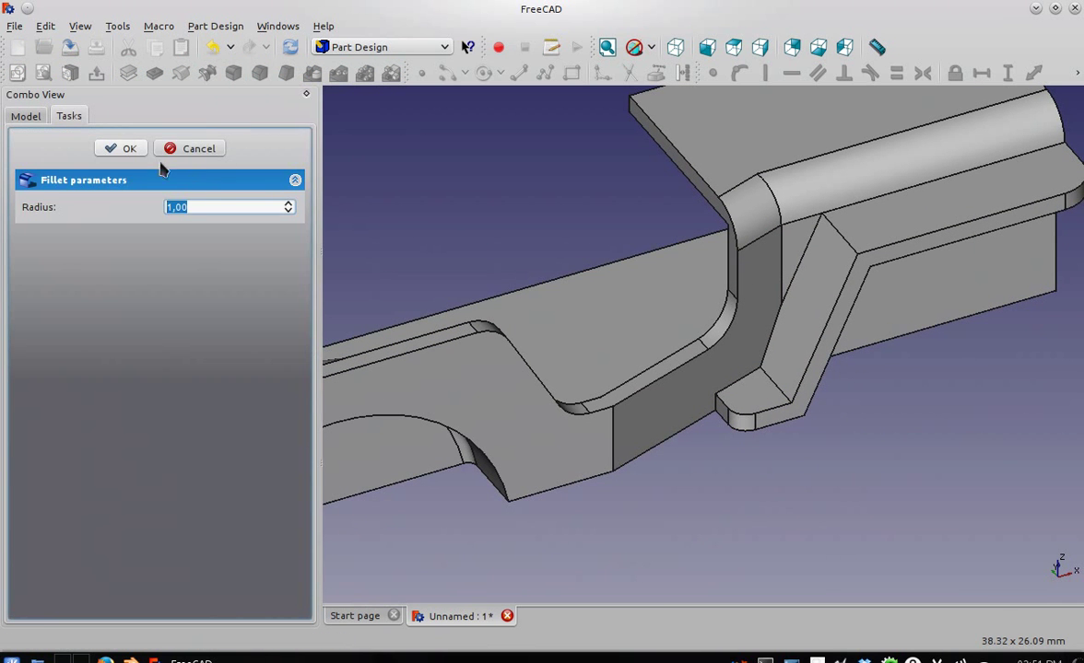
left_click(120, 150)
Orbit back to the whole body and select Fillet004 in the model tree.
scroll(622, 336, "down", 5)
mouse_move(866, 409)
middle_mouse_down()
mouse_move(680, 402)
mouse_move(701, 407)
mouse_move(687, 415)
mouse_move(671, 510)
middle_mouse_up()
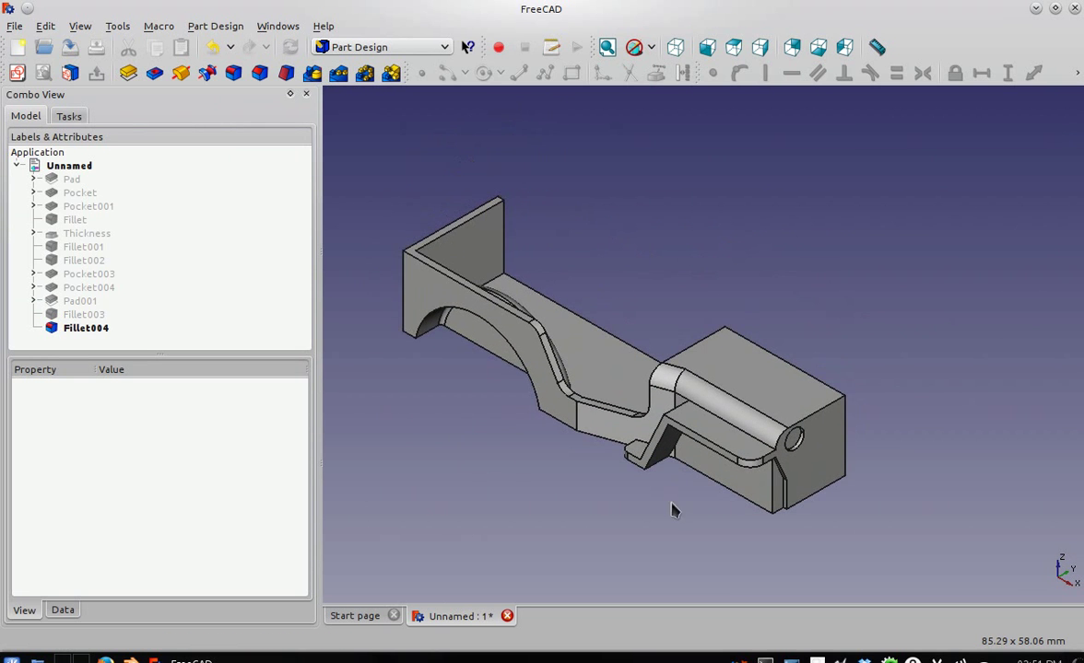
left_click(86, 333)
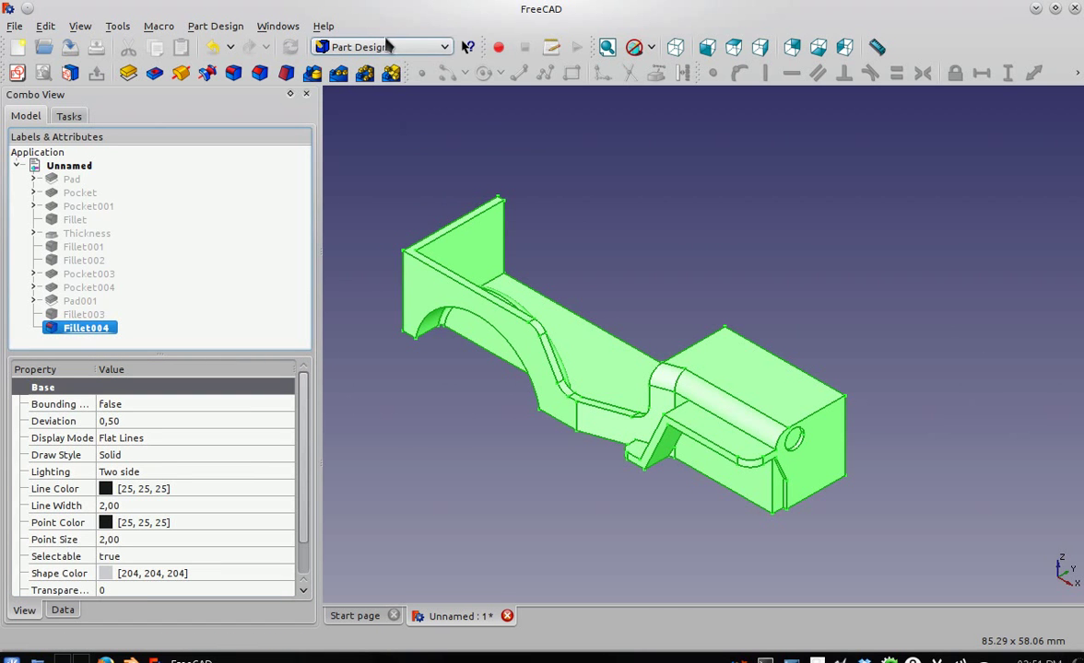
left_click(360, 47)
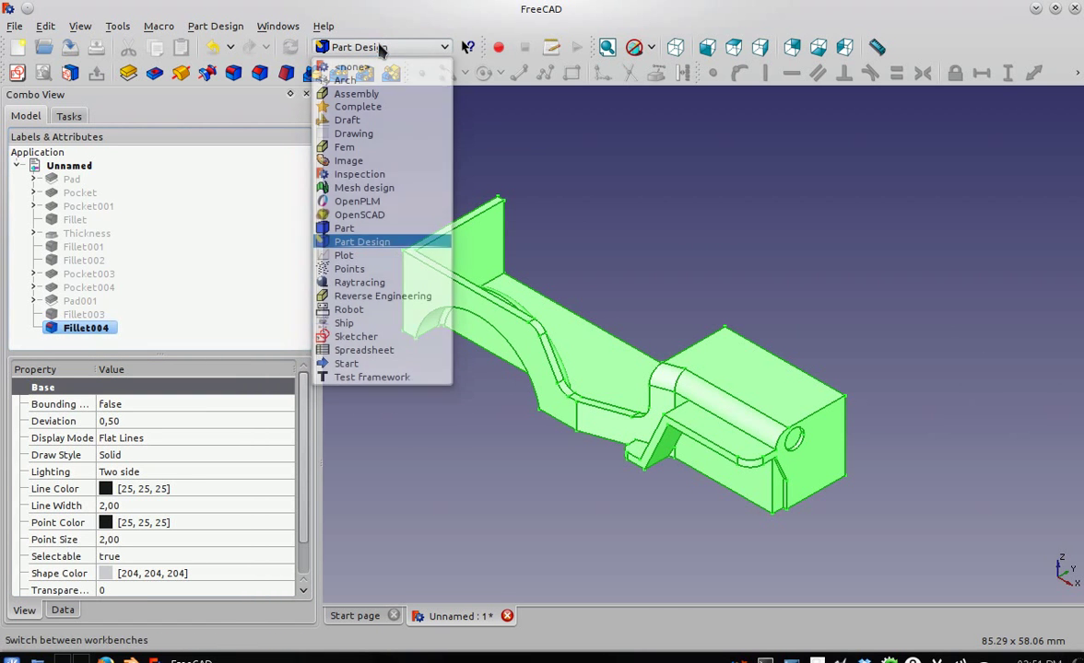
Switch to the Part workbench and turn on the axis cross in the 3D view.
left_click(346, 229)
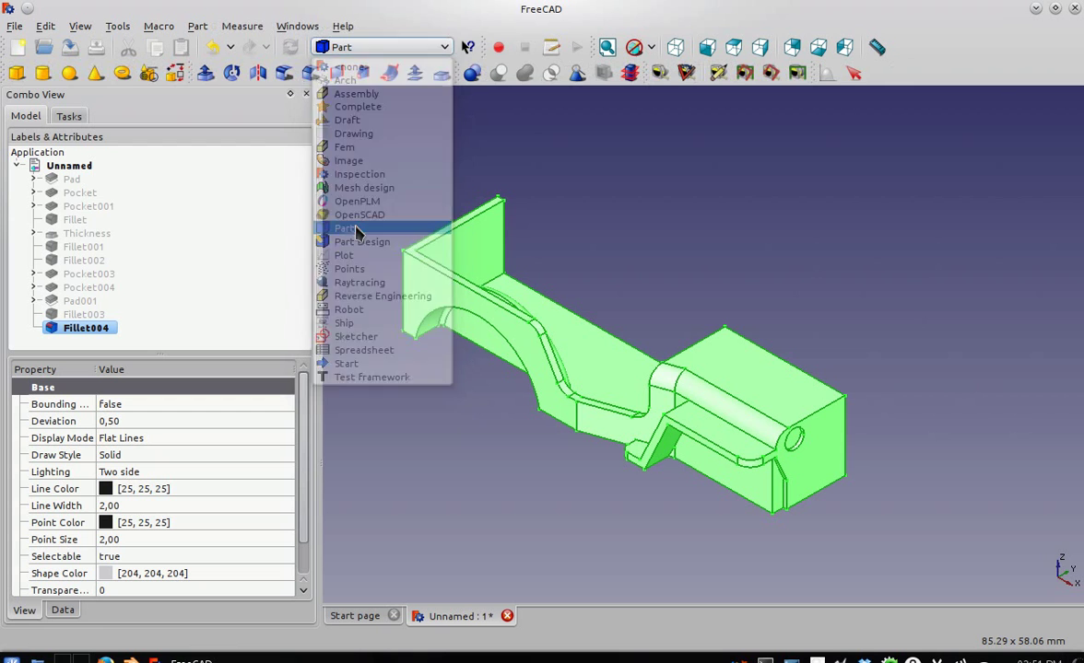
left_click(88, 28)
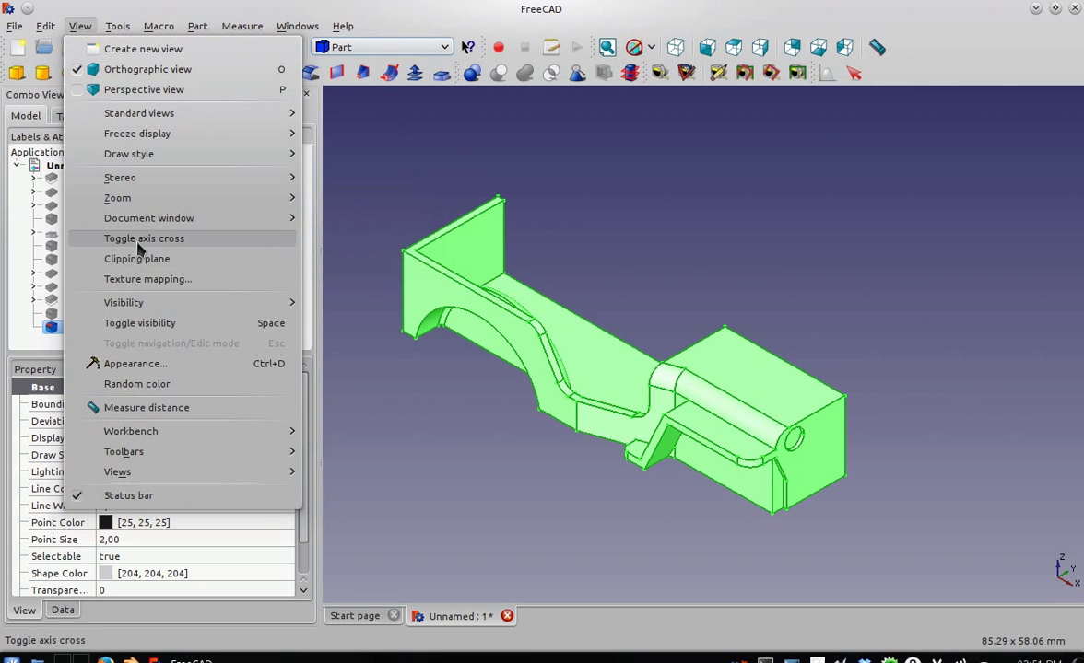
left_click(137, 240)
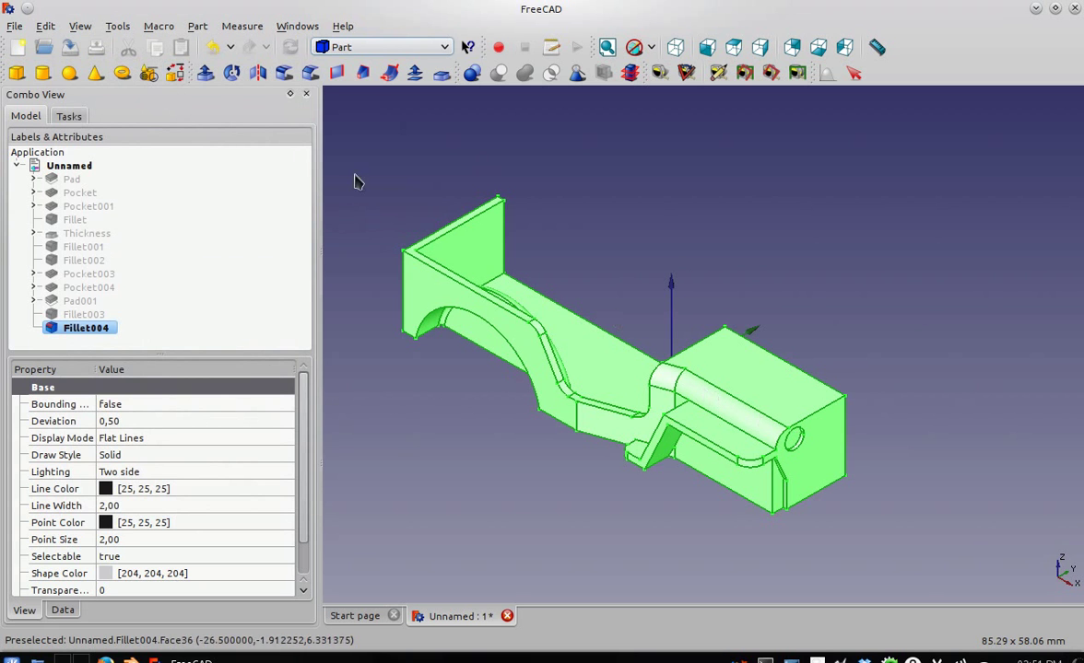
Mirror Fillet004 across the XZ plane.
left_click(258, 73)
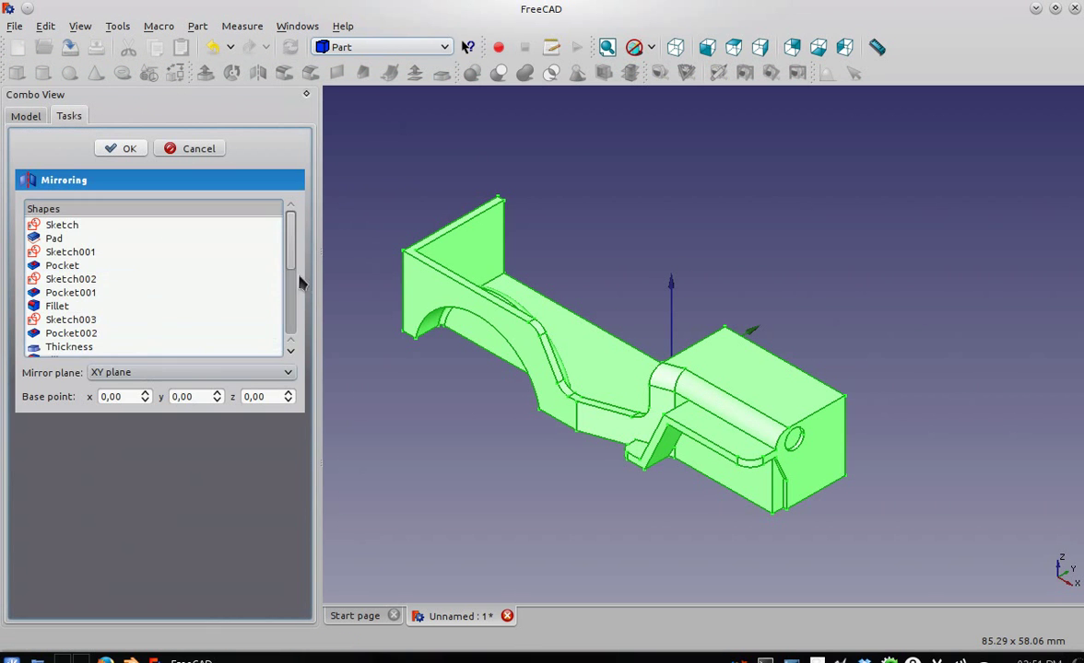
scroll(273, 249, "down", 5)
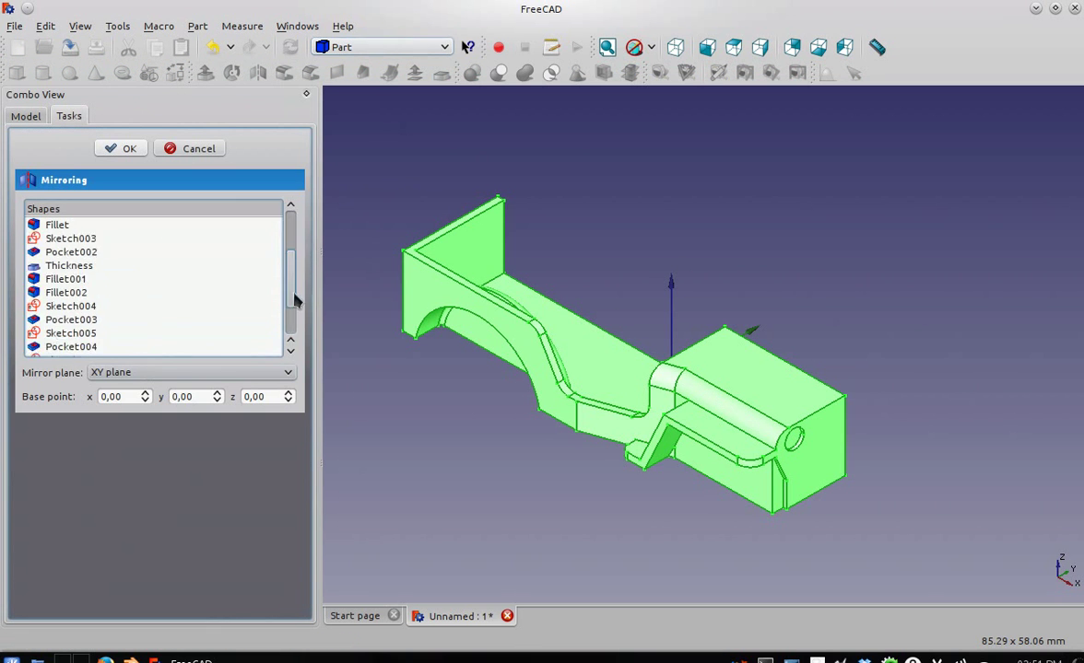
left_click(134, 373)
left_click(135, 407)
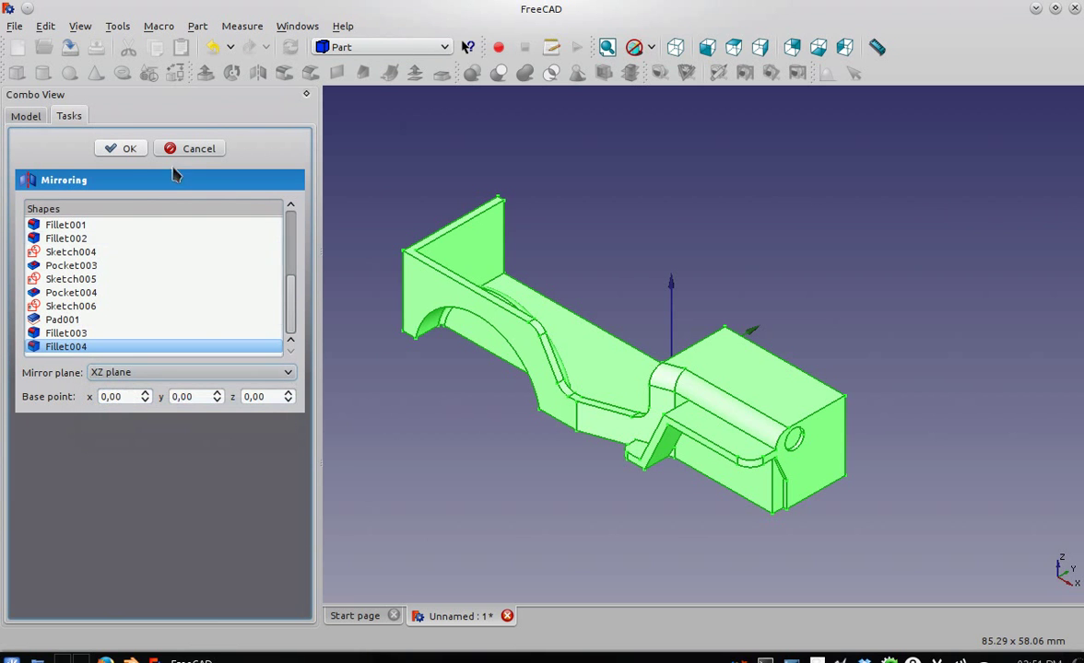
left_click(127, 148)
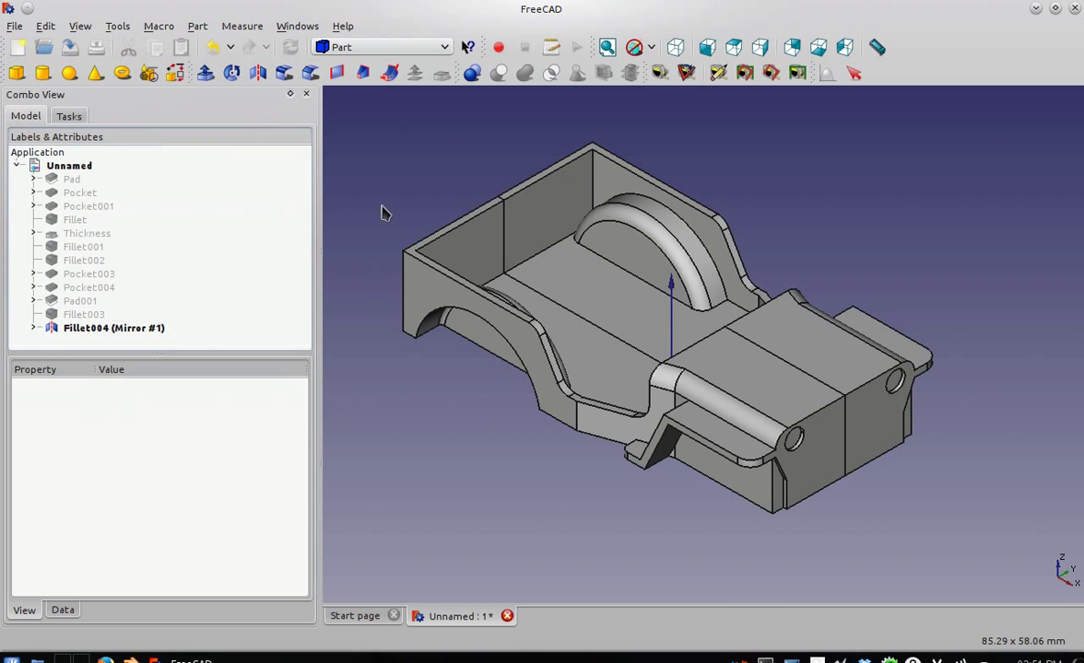
Fuse the mirrored Fillet004 half and the original Fillet004 into one Fusion solid.
left_click(34, 328)
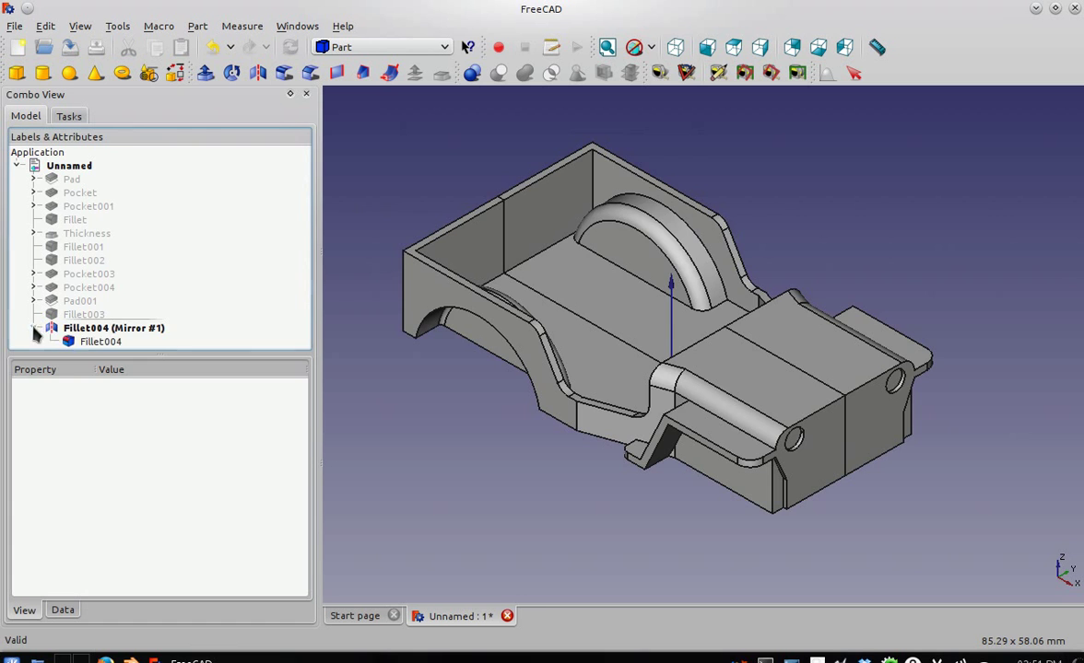
left_click(74, 330)
left_click(88, 341, "ctrl")
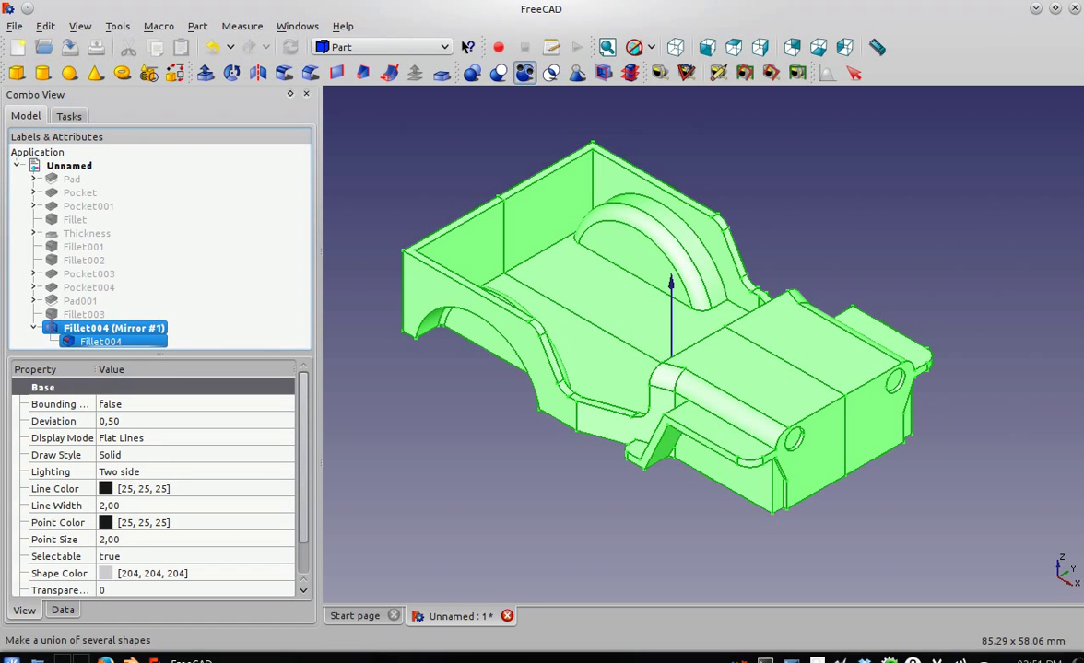
left_click(524, 72)
scroll(569, 399, "down", 3)
mouse_move(569, 399)
middle_mouse_down()
mouse_move(501, 387)
mouse_move(861, 285)
mouse_move(527, 395)
middle_mouse_up()
scroll(572, 373, "up", 2)
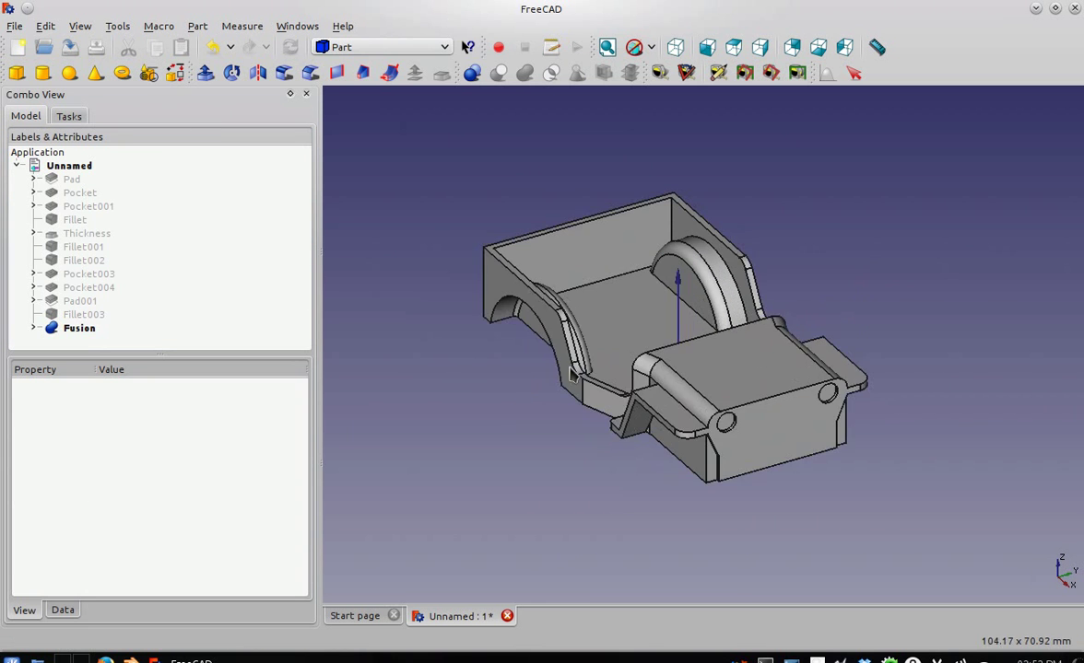
scroll(572, 374, "up", 2)
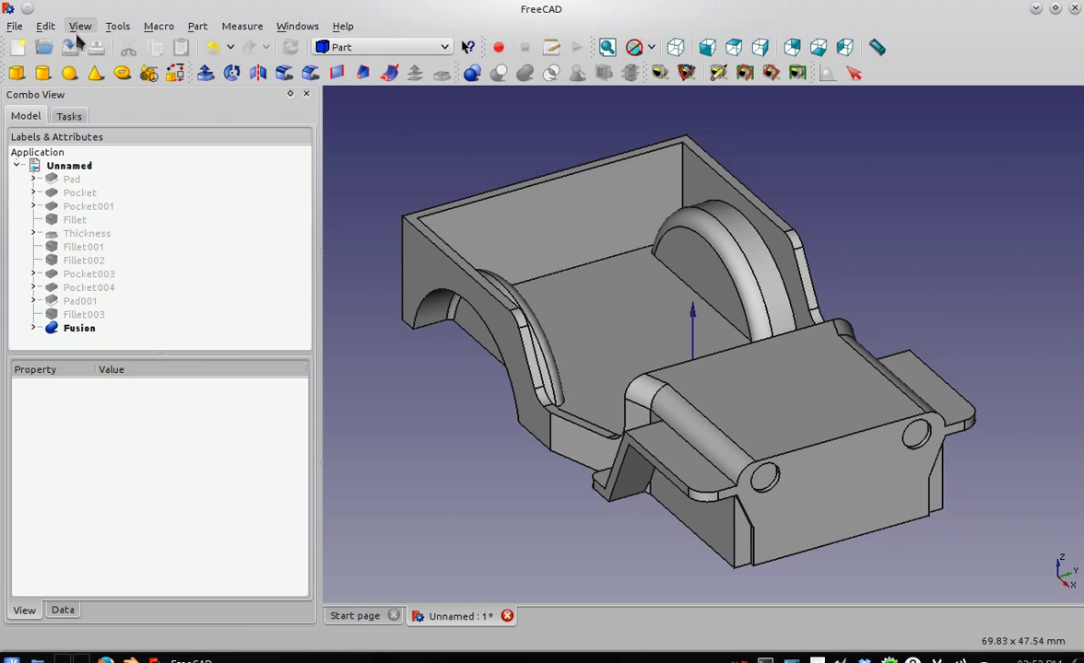
Turn off the axis cross from the View menu and orbit the fused body.
left_click(79, 28)
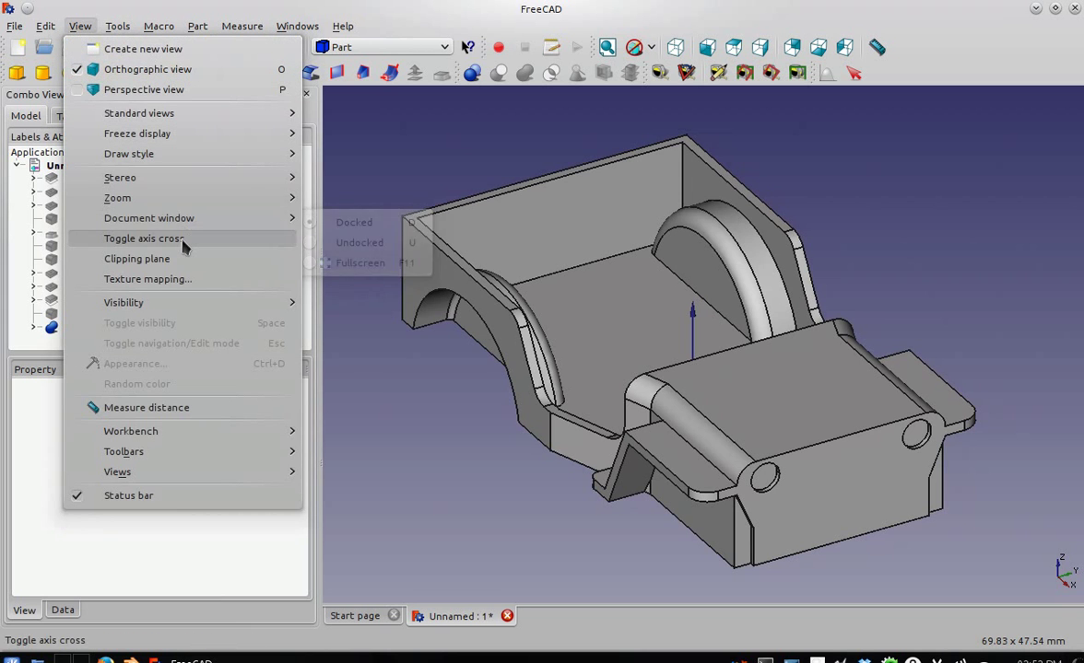
left_click(144, 239)
middle_click_drag(396, 295, 493, 333)
mouse_move(469, 415)
middle_mouse_down()
mouse_move(550, 431)
mouse_move(863, 370)
mouse_move(864, 359)
mouse_move(472, 410)
mouse_move(503, 449)
mouse_move(538, 448)
middle_mouse_up()
Set the Fusion body's Shape Color to red #C00000, then deselect it to check the colour.
left_click(79, 328)
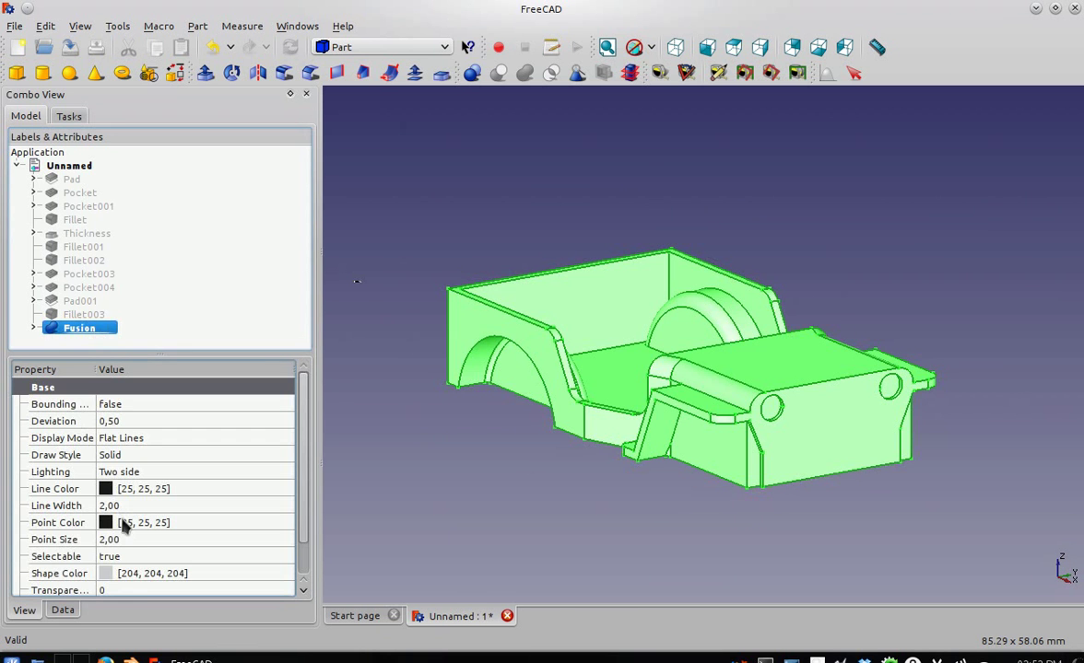
left_click(140, 575)
left_click(228, 581)
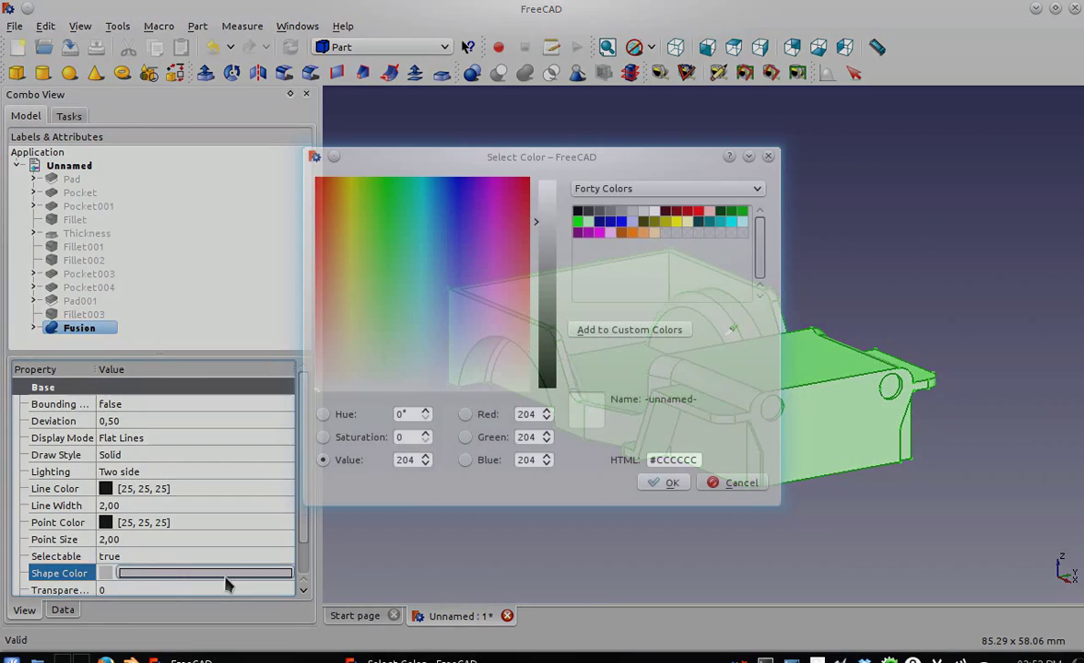
left_click(691, 212)
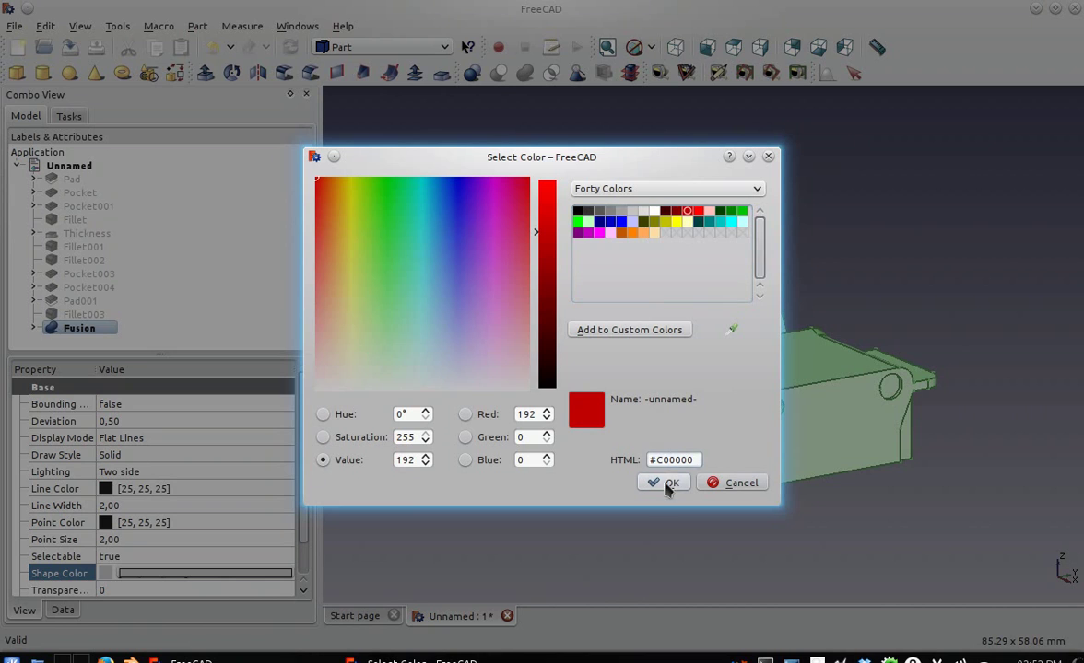
left_click(663, 482)
left_click(491, 506)
middle_click_drag(558, 460, 575, 469)
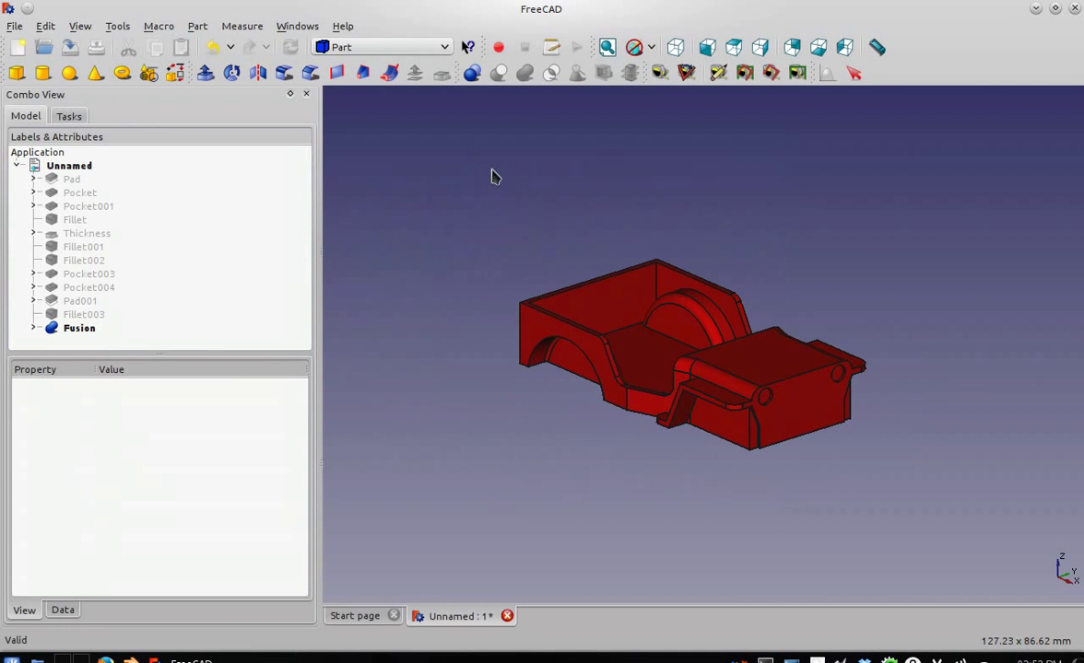
Switch to the Raytracing workbench and create a ProjectStd POV-Ray project, accepting the camera warning.
left_click(430, 47)
left_click(373, 282)
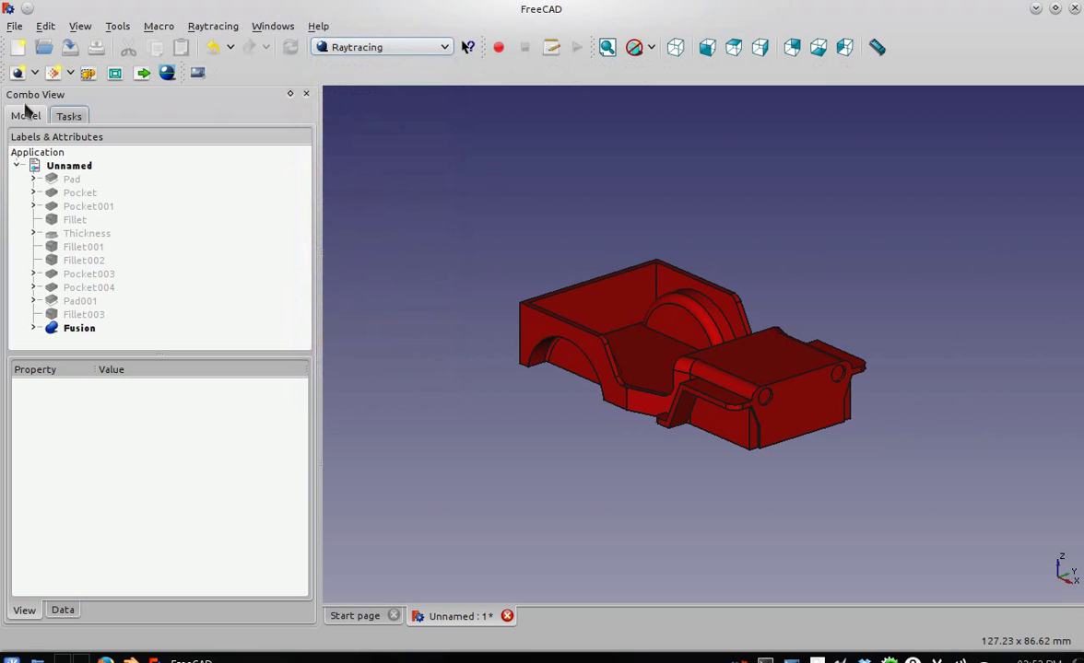
left_click(18, 73)
left_click(40, 120)
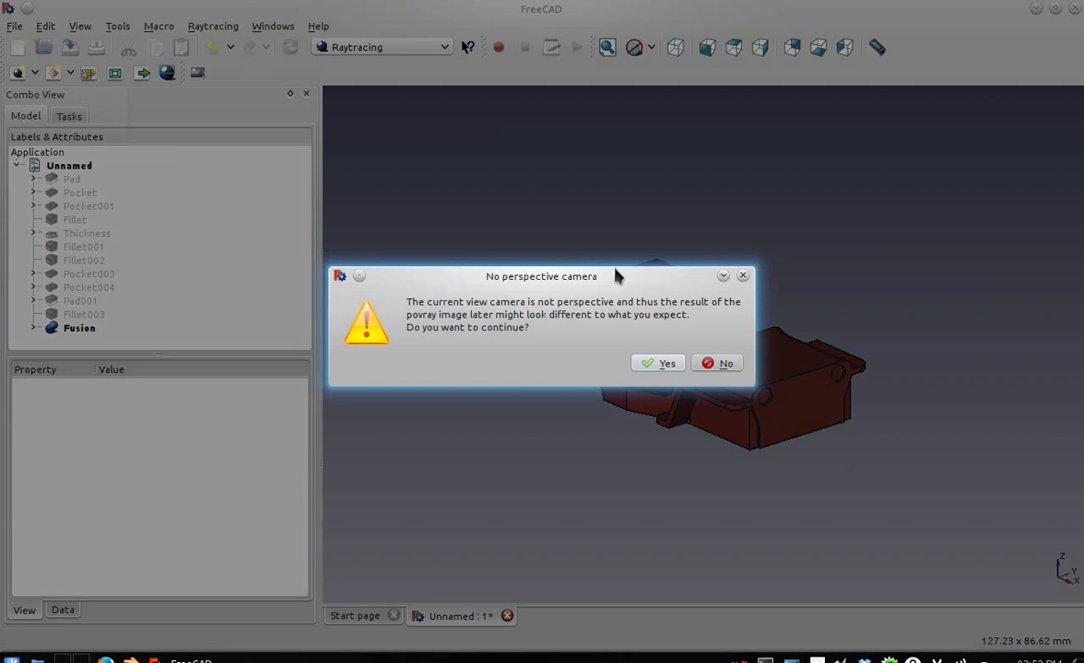
left_click(661, 365)
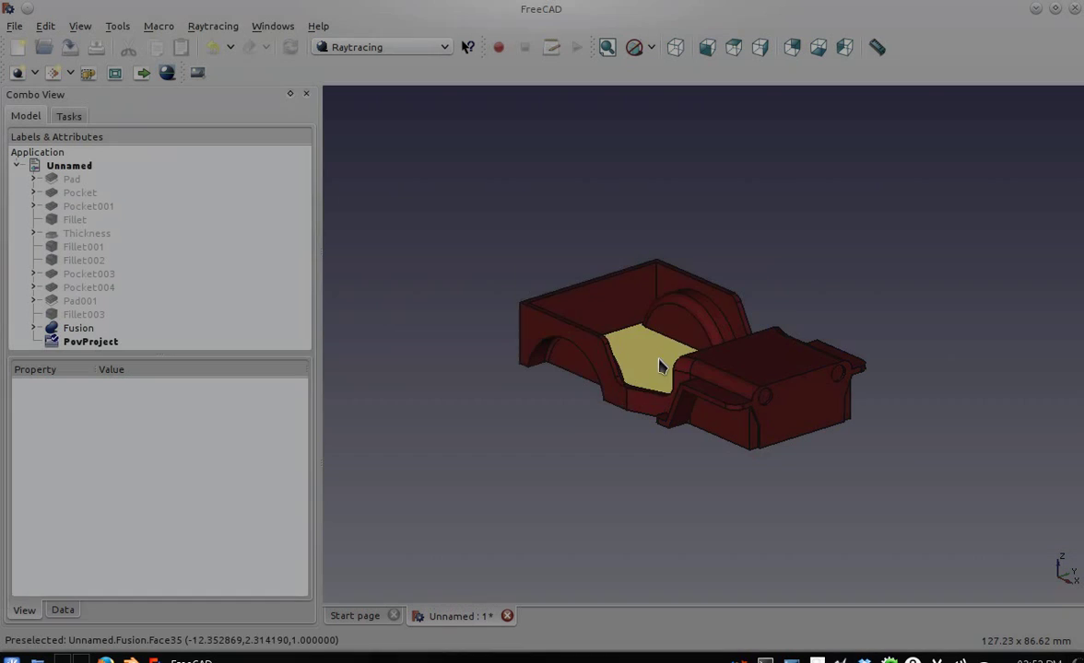
Insert the Fusion body into the PovProject as a part.
scroll(529, 350, "down", 2)
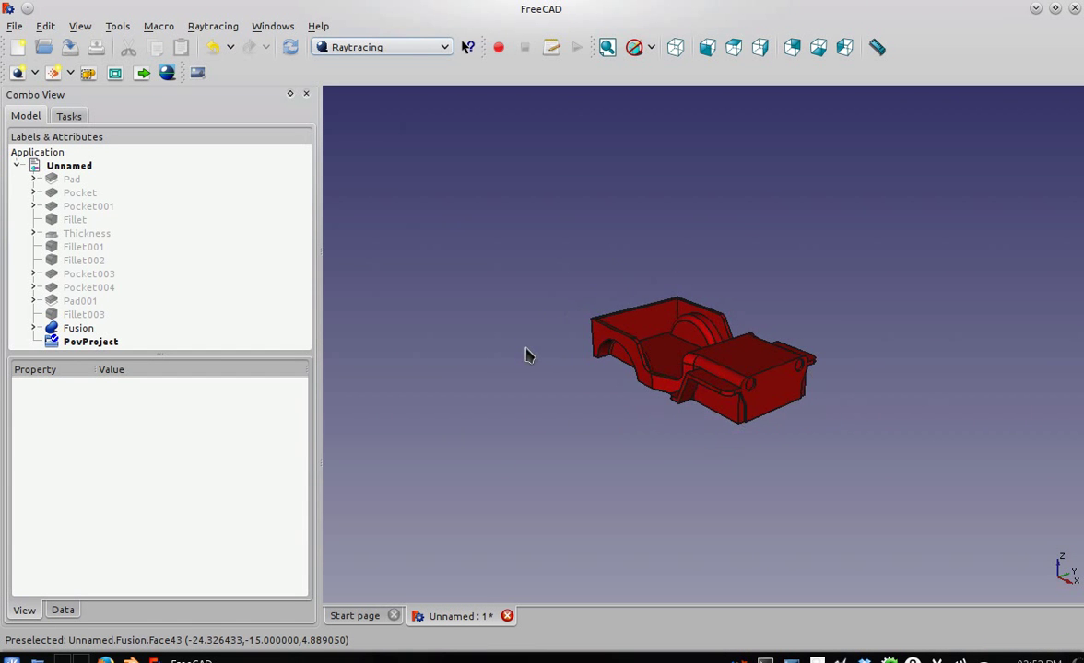
scroll(527, 353, "up", 3)
left_click(61, 342)
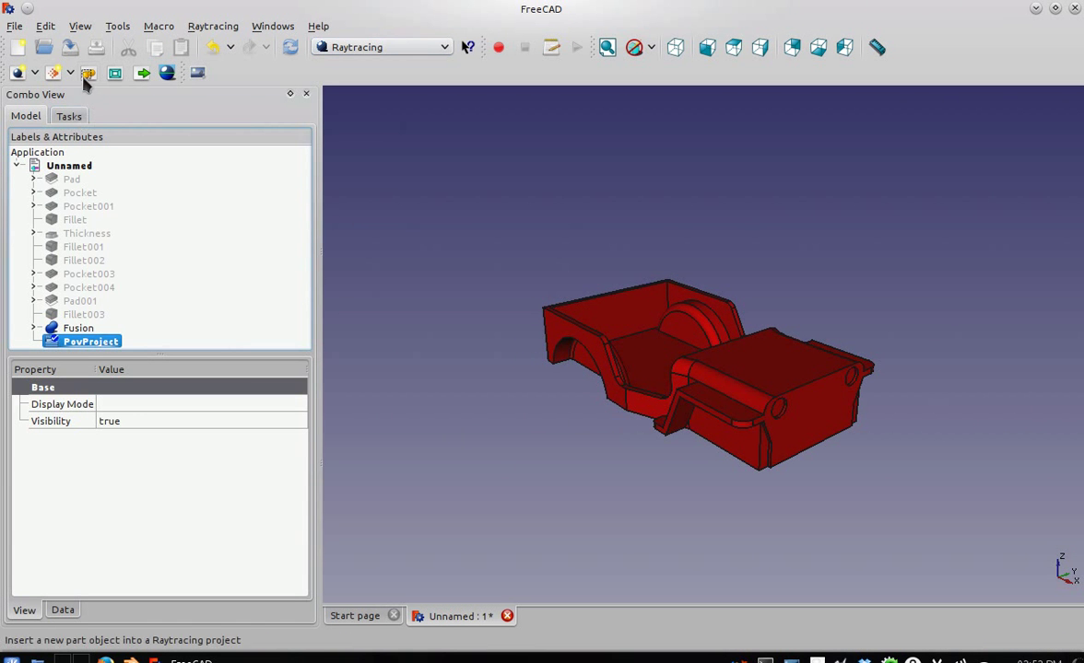
left_click(78, 328, "ctrl")
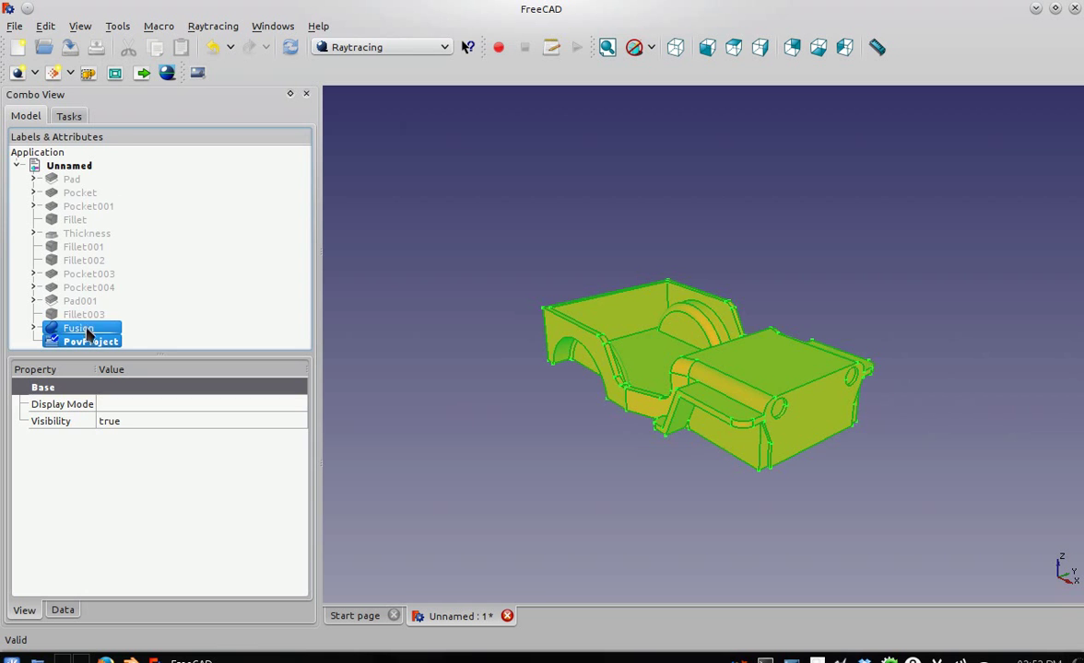
left_click(87, 74)
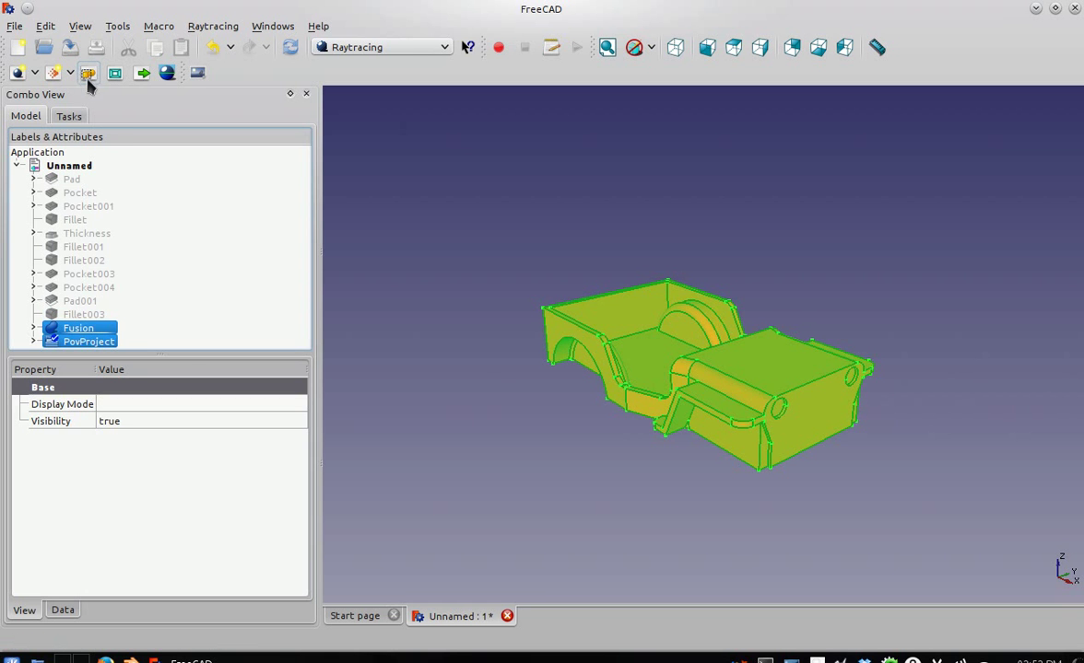
left_click(89, 342)
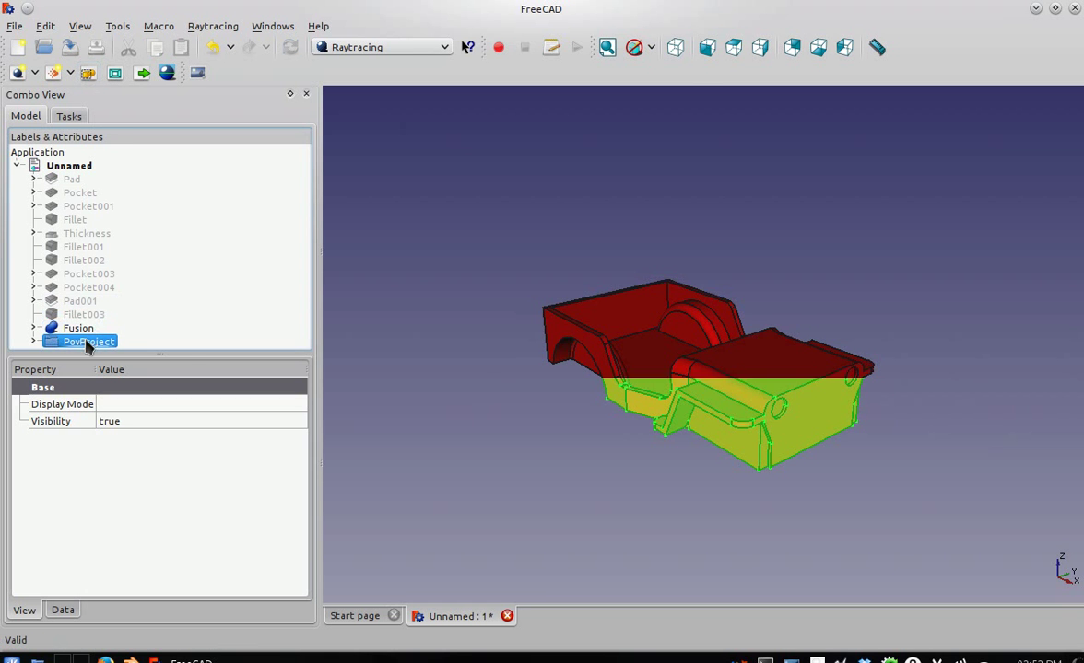
Render the project with POV-Ray, overwriting the existing jeep.png, and close the render window.
left_click(165, 75)
scroll(449, 327, "down", 4)
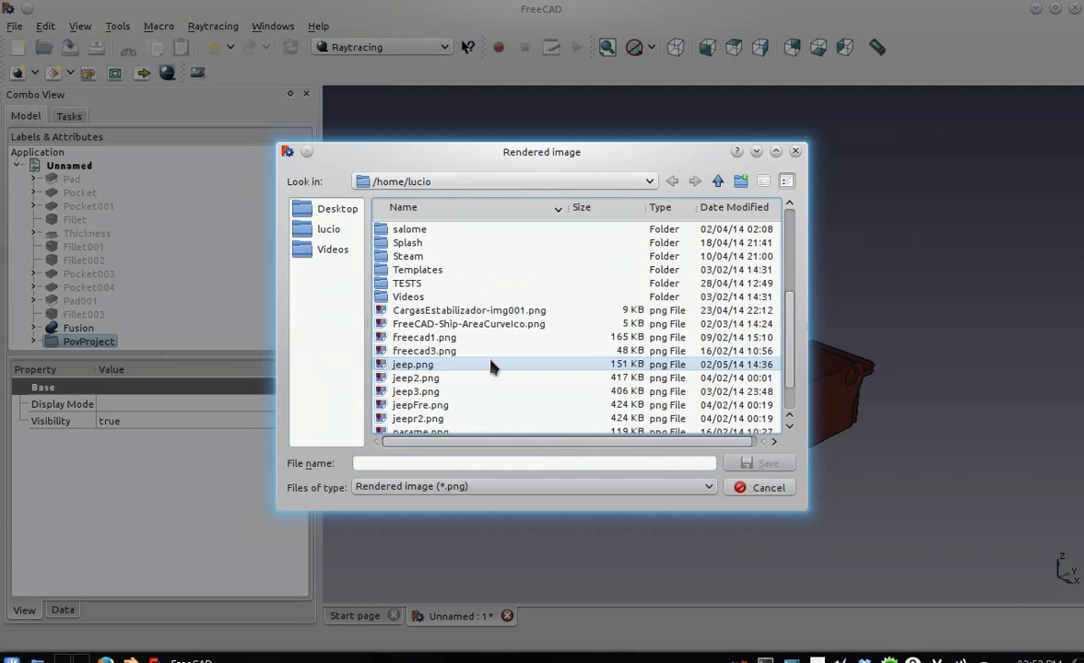
scroll(433, 346, "down", 1)
left_click(419, 324)
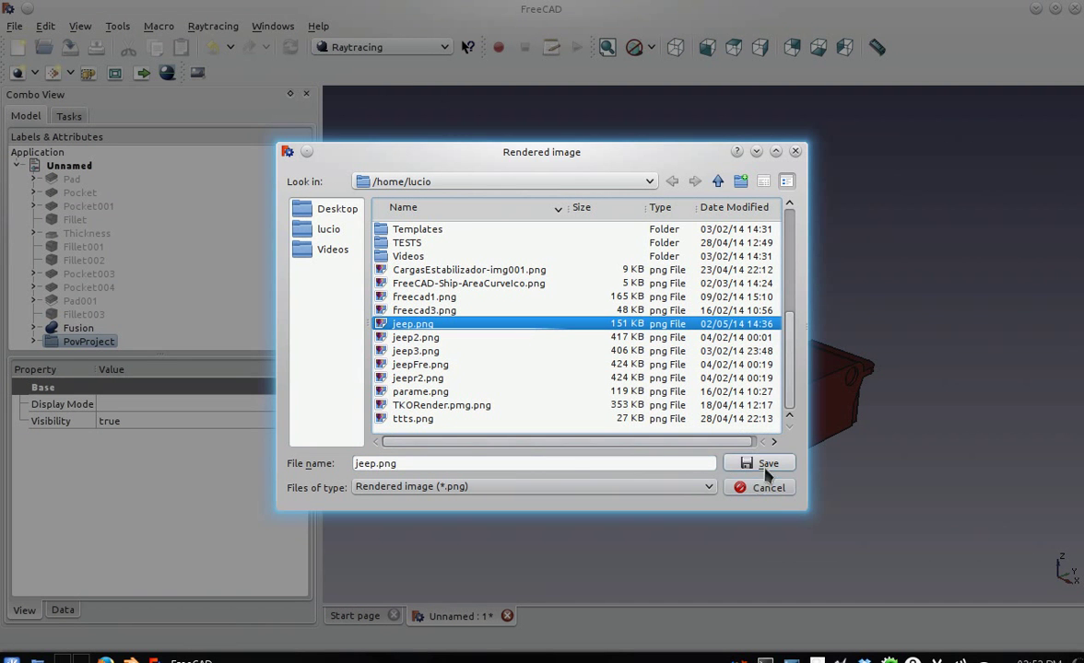
left_click_drag(396, 463, 380, 458)
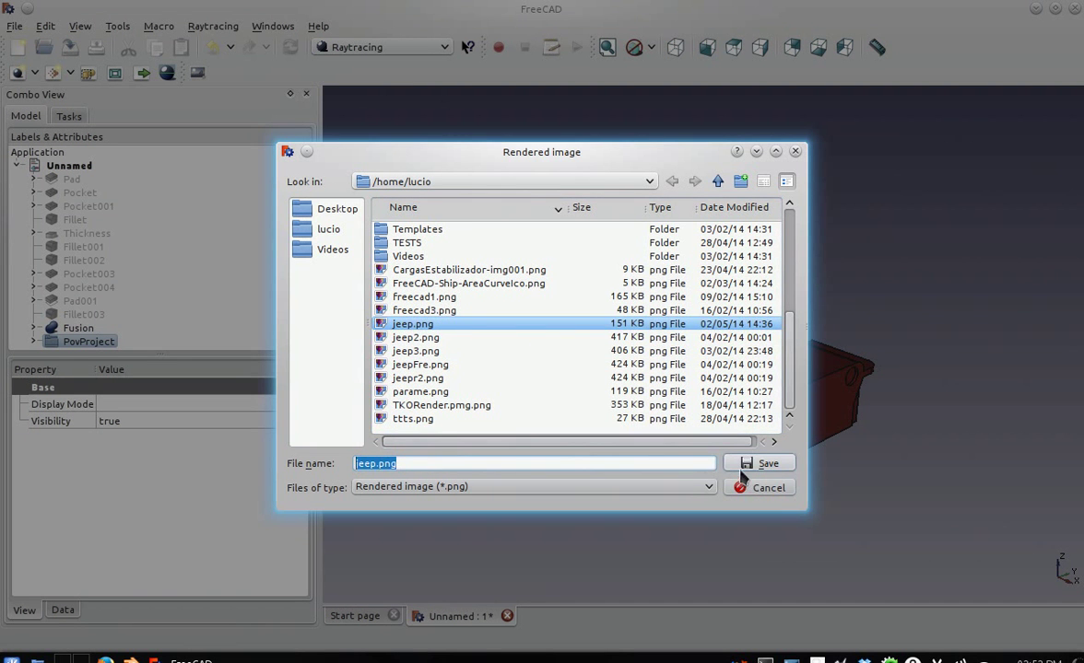
left_click(743, 466)
left_click(564, 368)
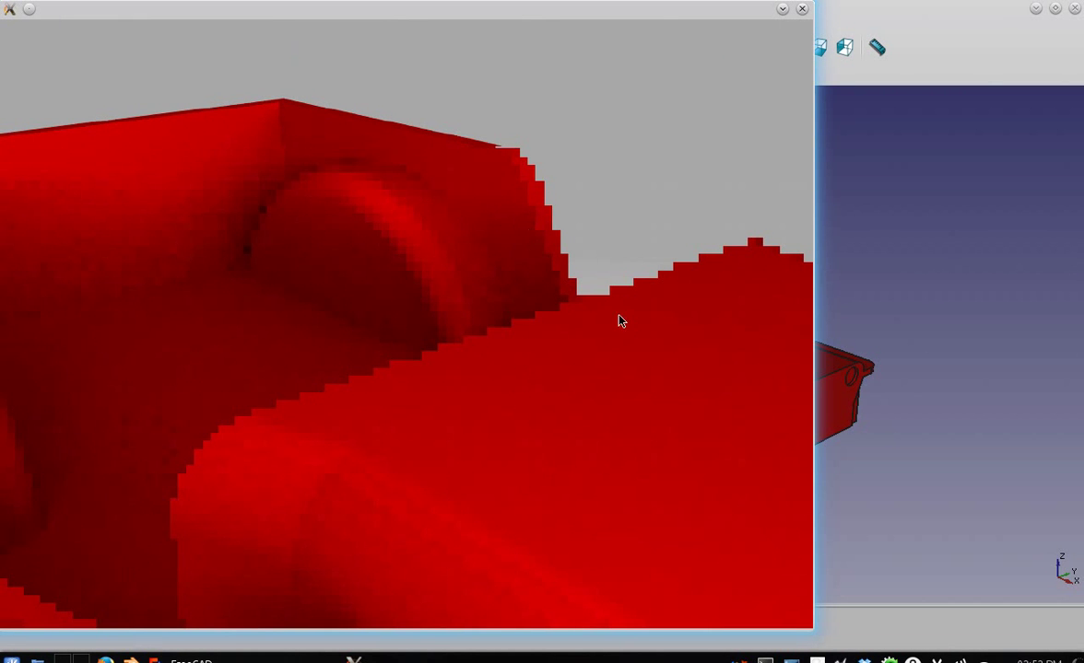
left_click(802, 9)
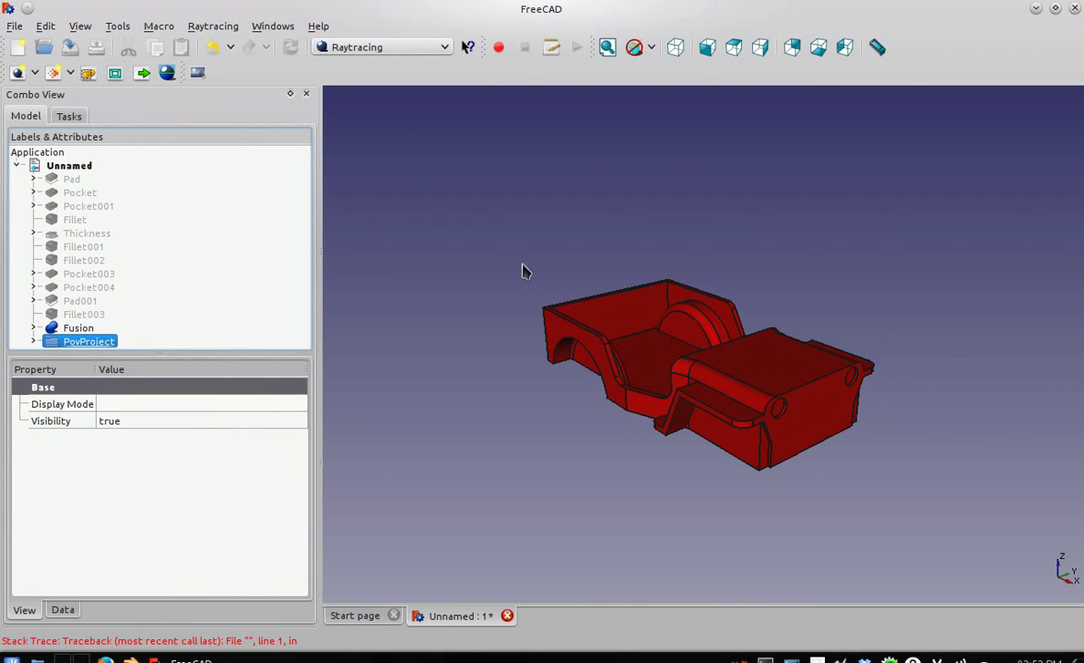
scroll(523, 268, "down", 2)
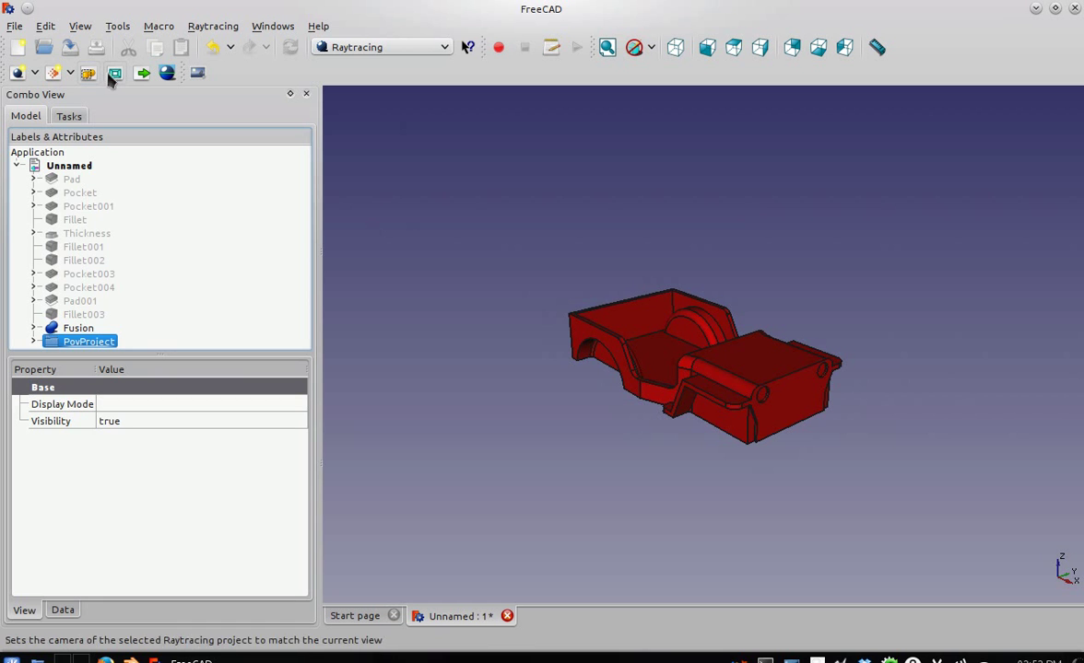
Render the project again to jeep.png and wait for the red render to open in its tab.
left_click(167, 73)
scroll(475, 380, "down", 2)
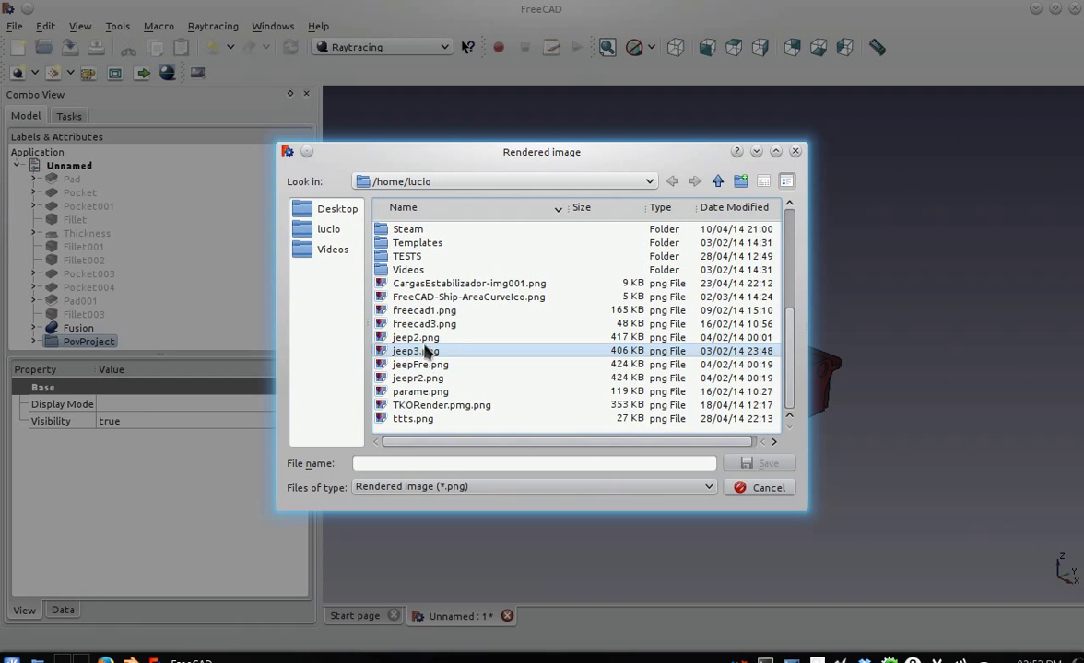
left_click(402, 462)
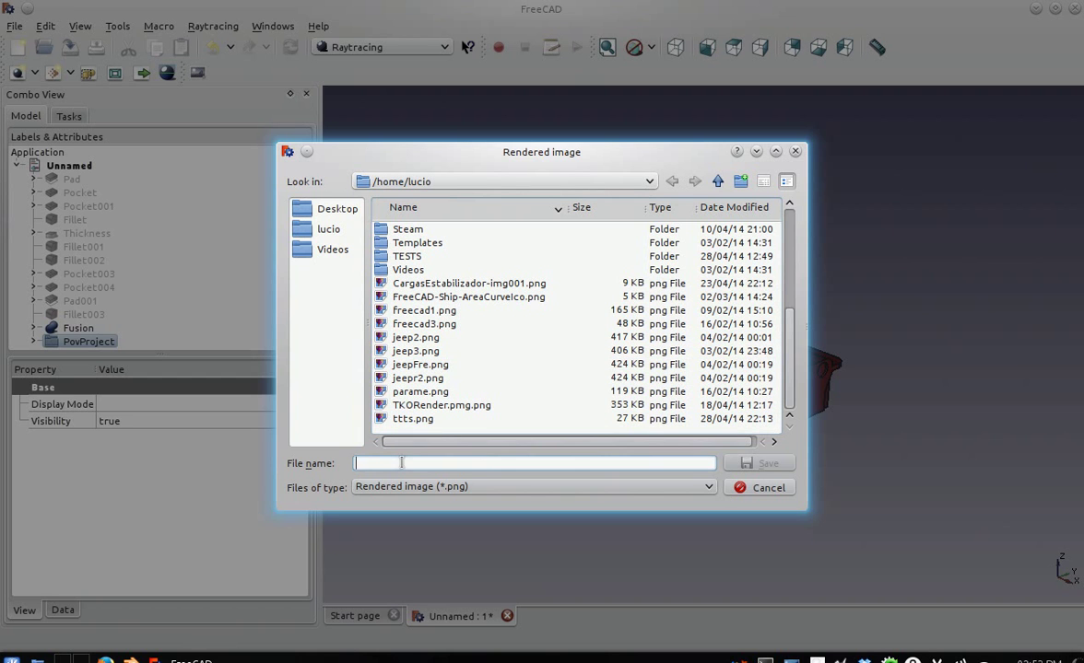
type("jeep")
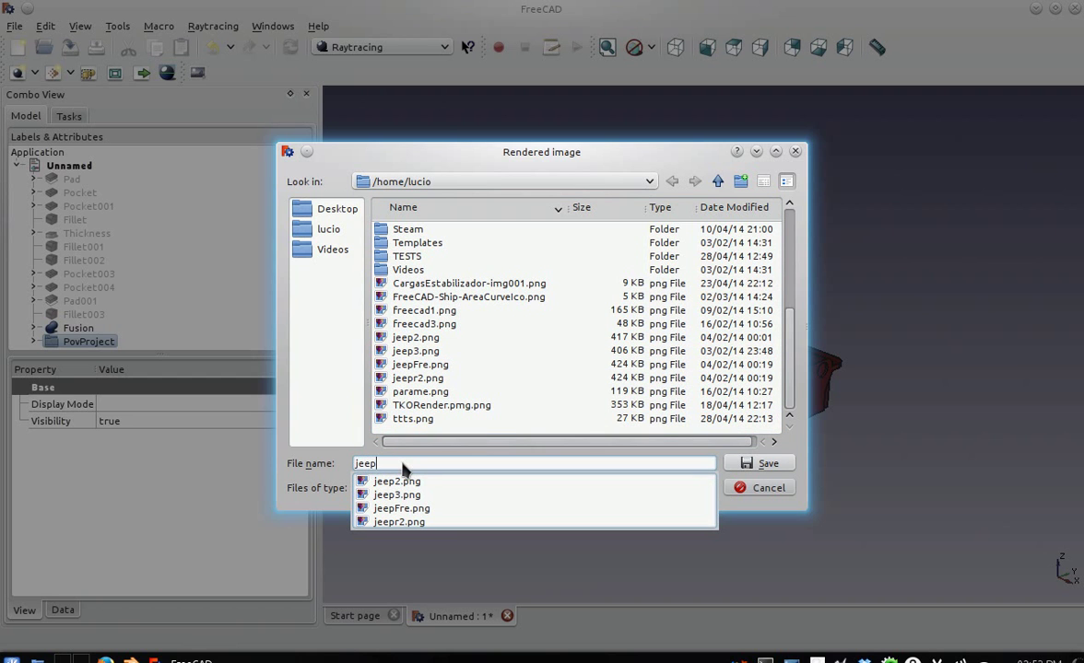
type(".png")
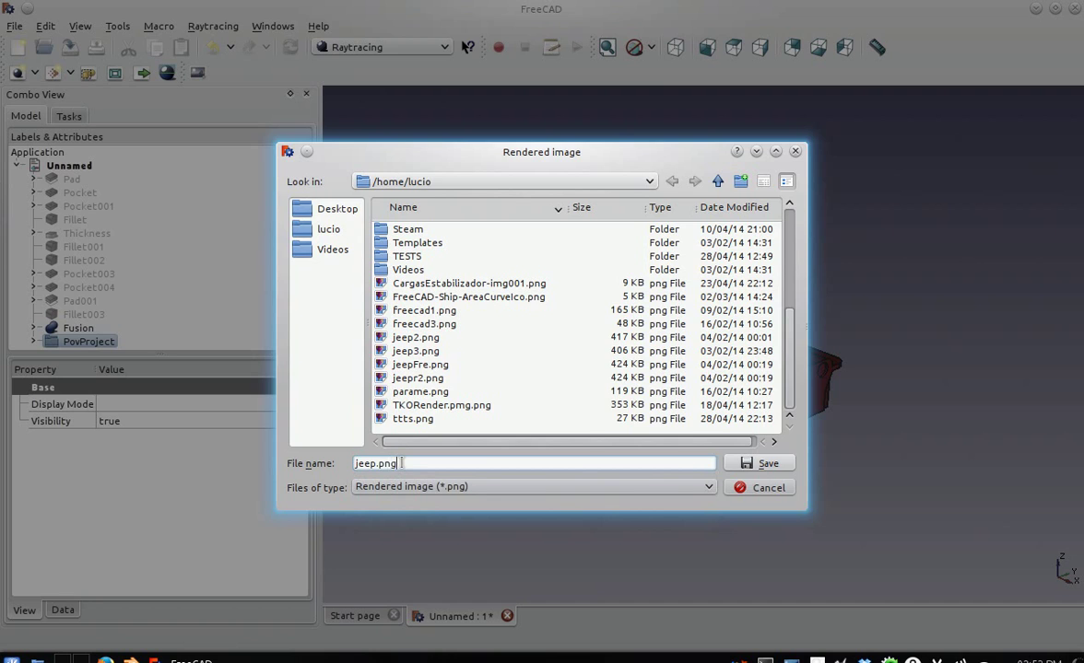
key("Return")
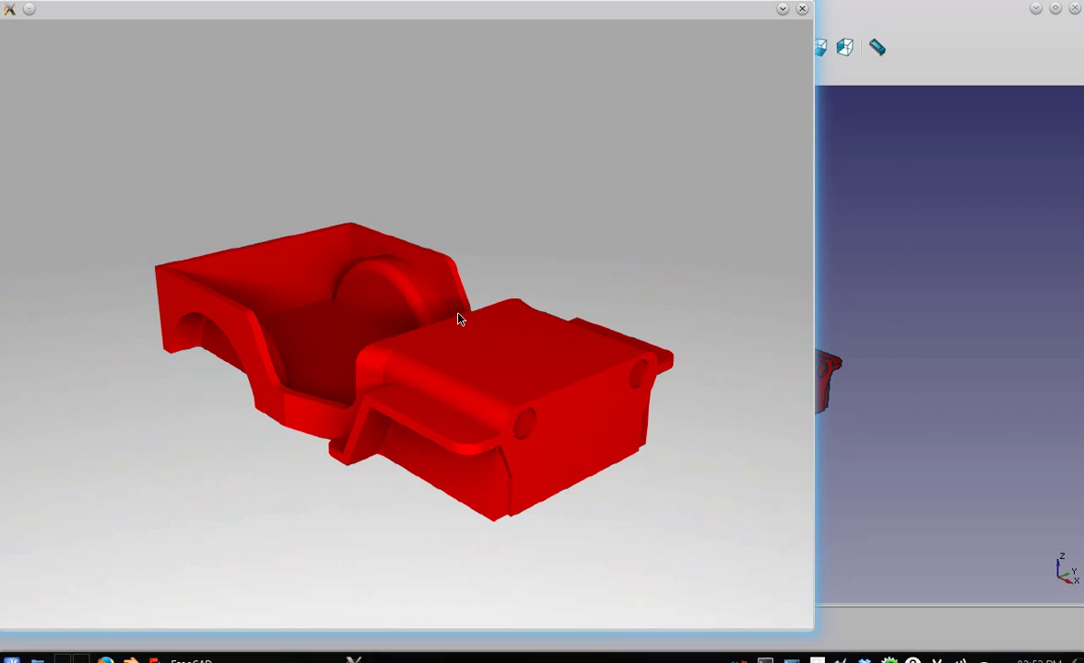
scroll(479, 434, "up", 1)
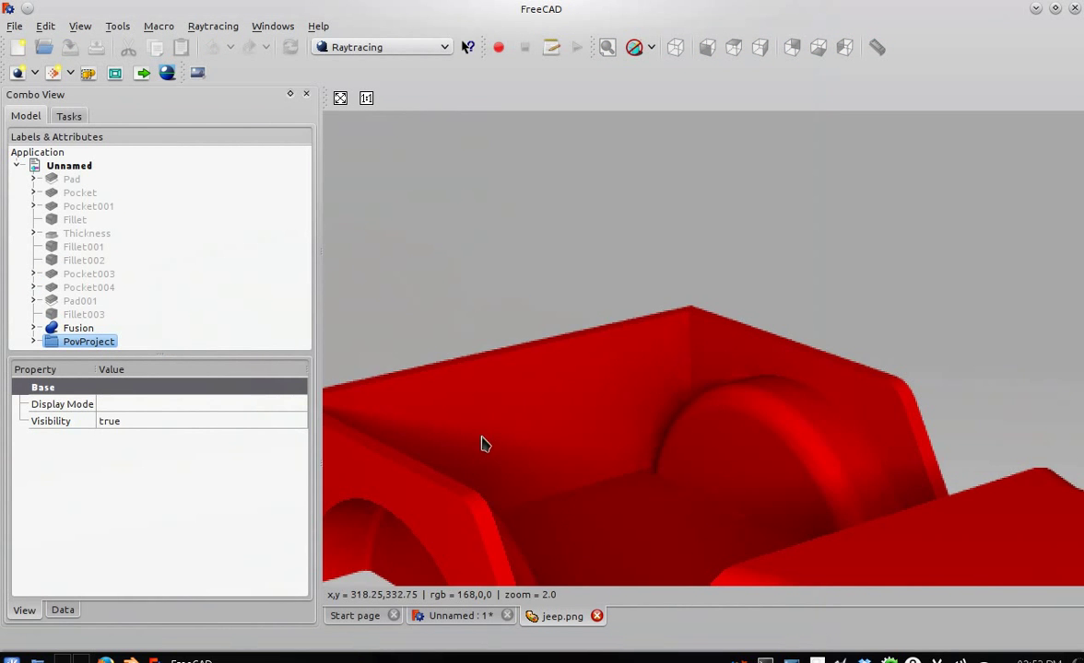
Zoom out and pan over the rendered jeep, then show About FreeCAD with version 0.14.
scroll(481, 445, "down", 1)
middle_click_drag(573, 326, 502, 221)
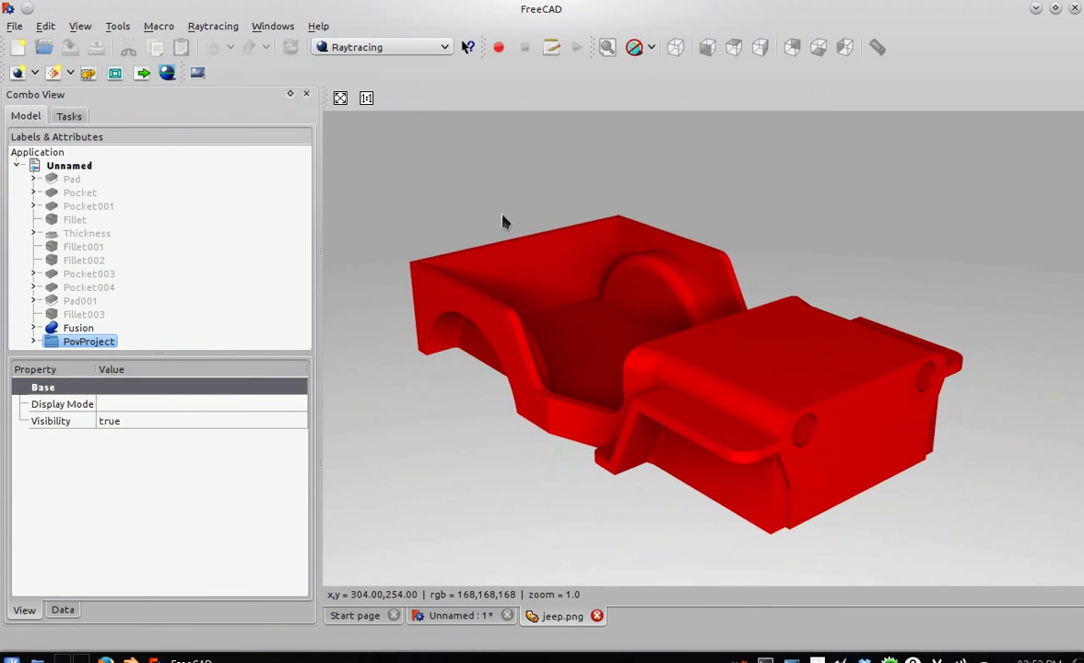
left_click(322, 28)
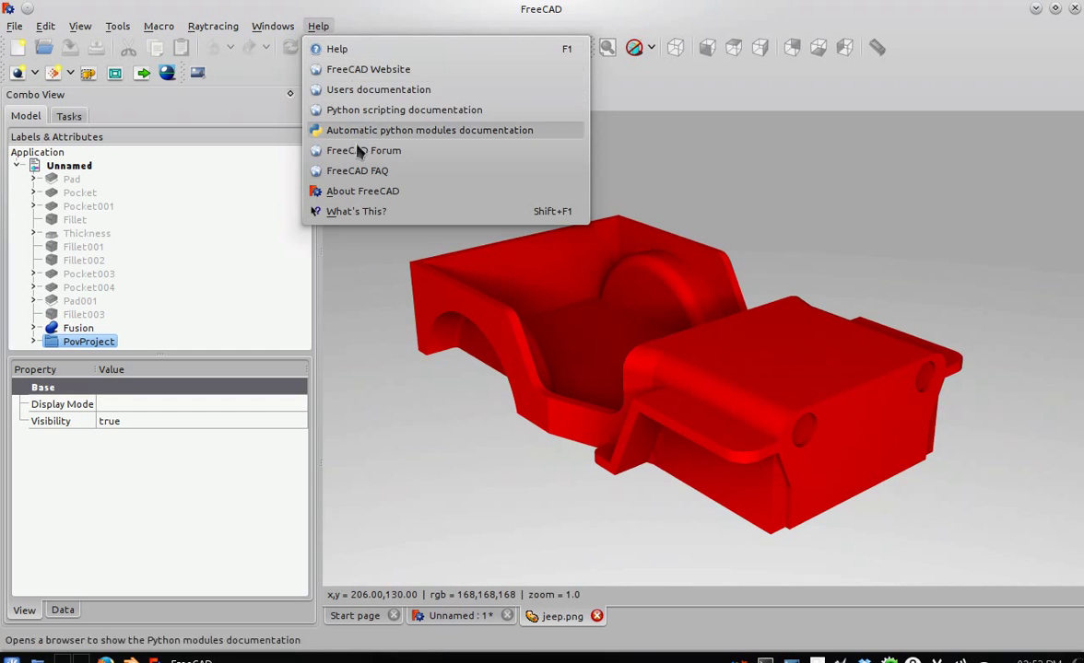
left_click(360, 190)
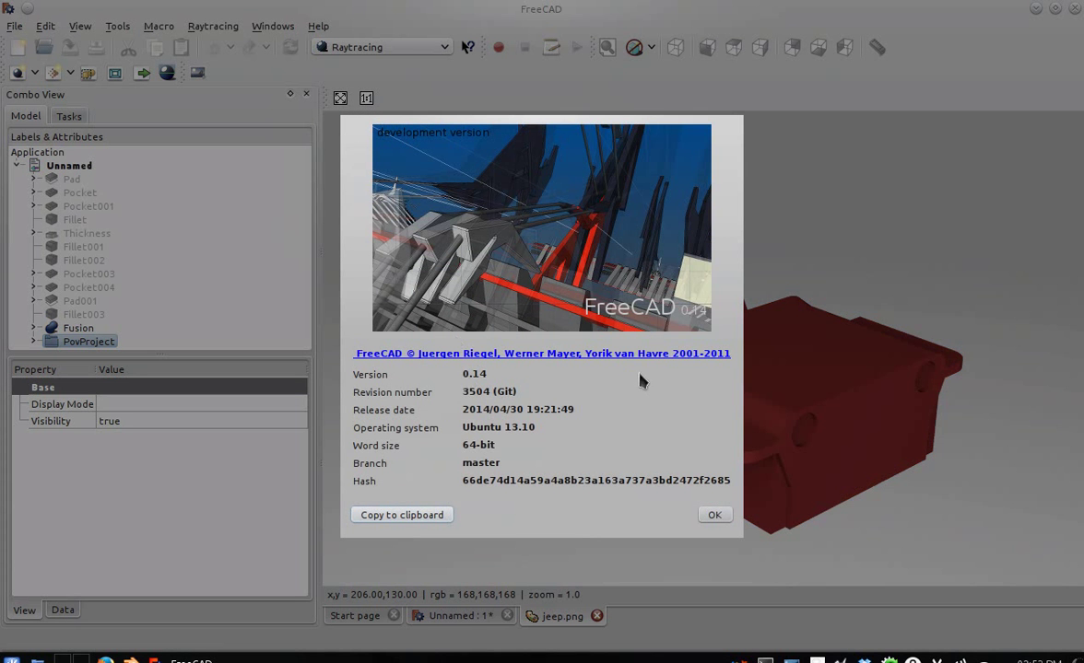
left_click(816, 661)
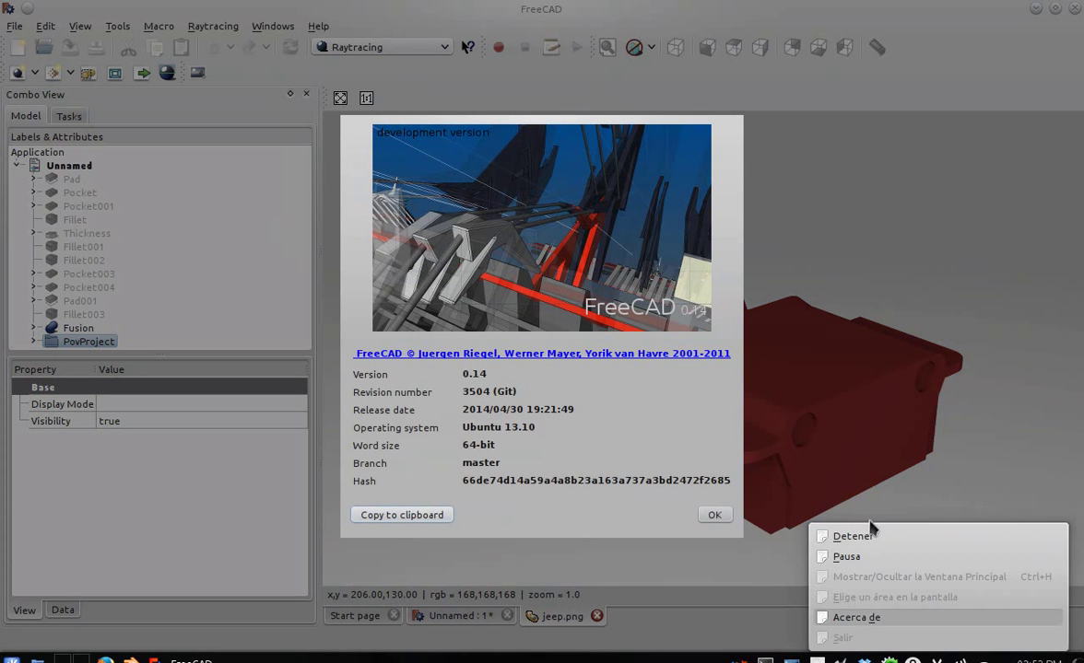